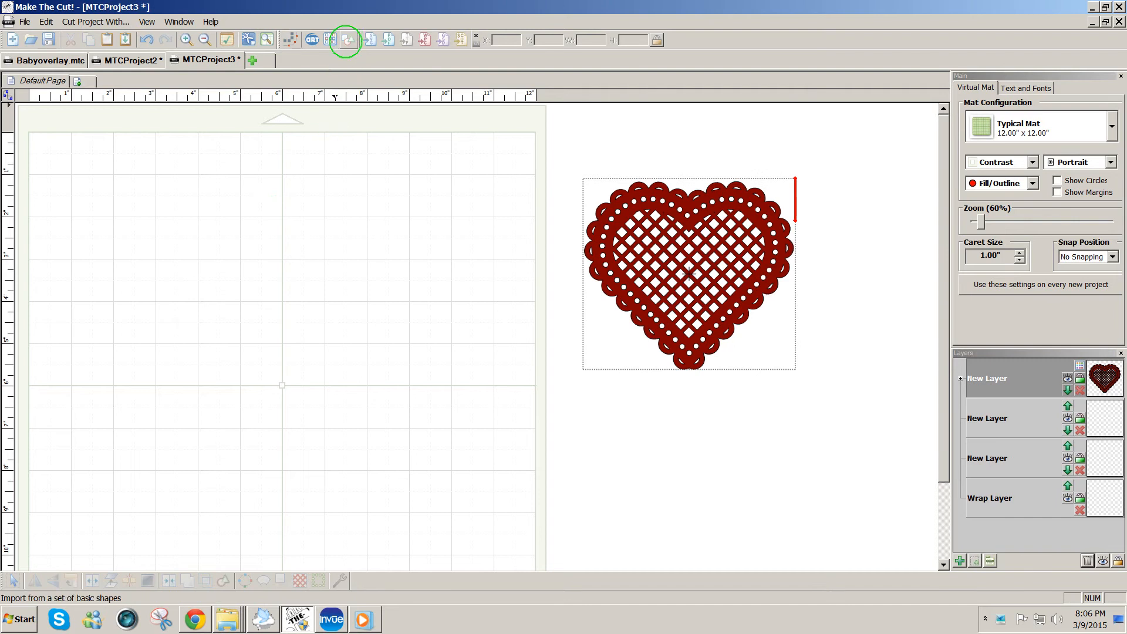
- Search the basic shapes for "he", add Heart 1 (Generic) to the project and move it onto the mat
{"action": "left_click", "coordinate": [348, 40]}
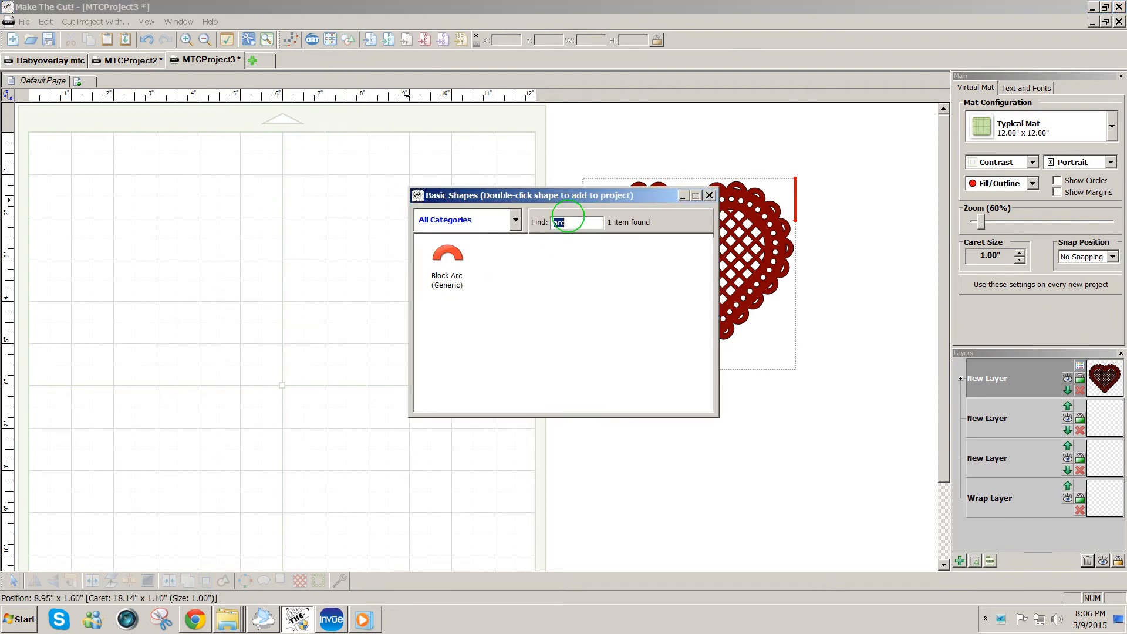
{"action": "type", "text": "h"}
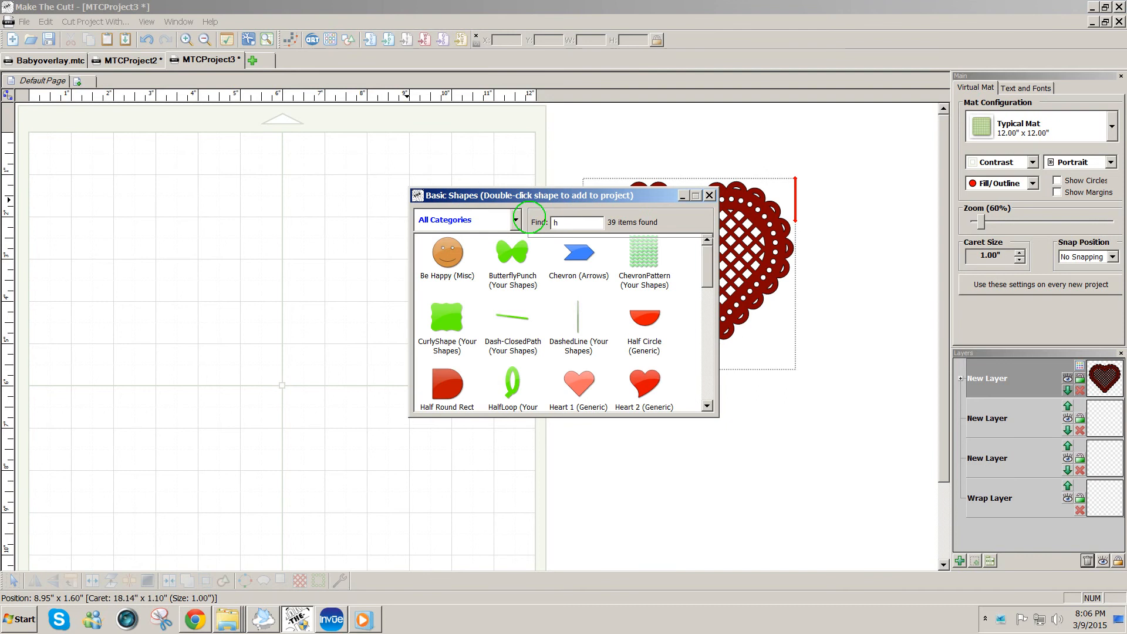
{"action": "type", "text": "e"}
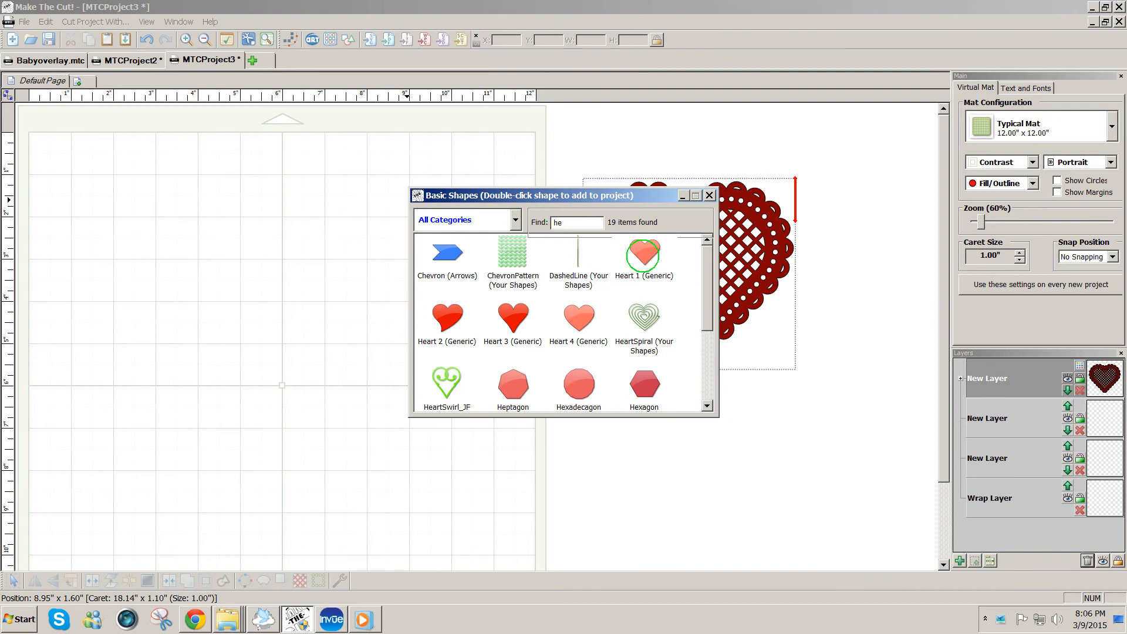
{"action": "double_click", "coordinate": [643, 253]}
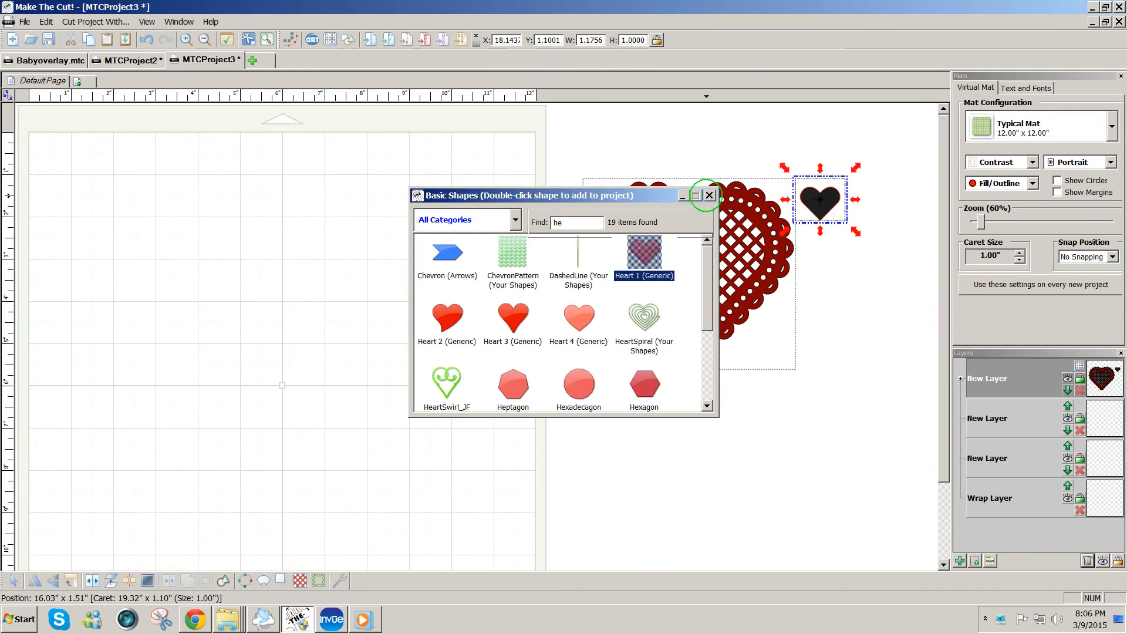
{"action": "left_click", "coordinate": [709, 195]}
{"action": "left_click_drag", "start_coordinate": [820, 200], "coordinate": [204, 273]}
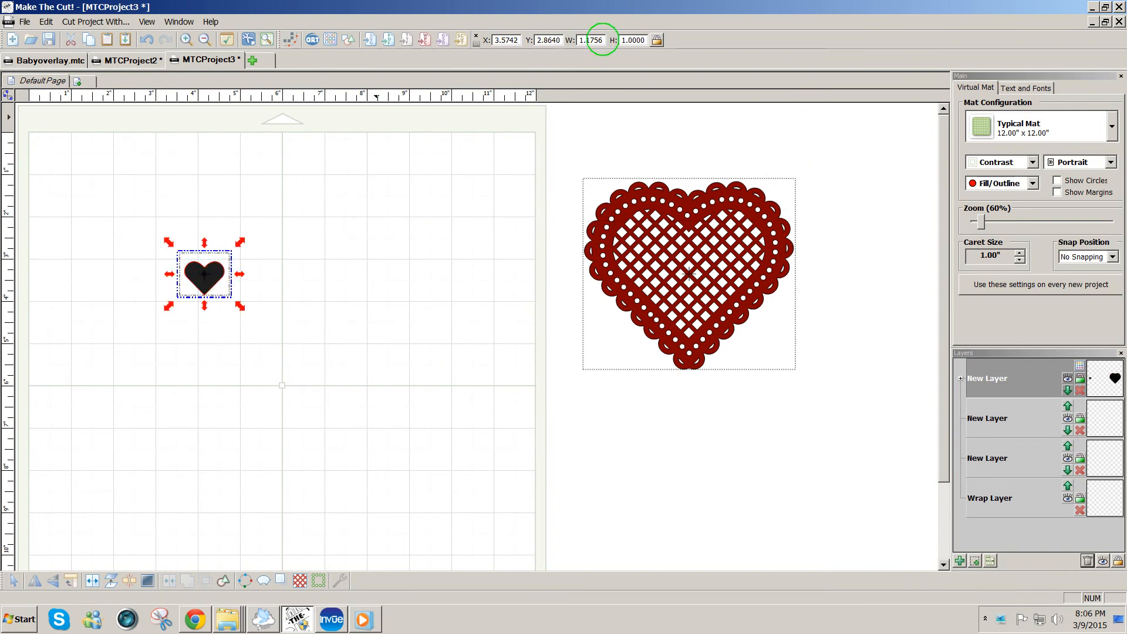
- Set the new heart's width to 4.5 in and position it on the mat's vertical centre line
{"action": "left_click_drag", "start_coordinate": [599, 40], "coordinate": [578, 41]}
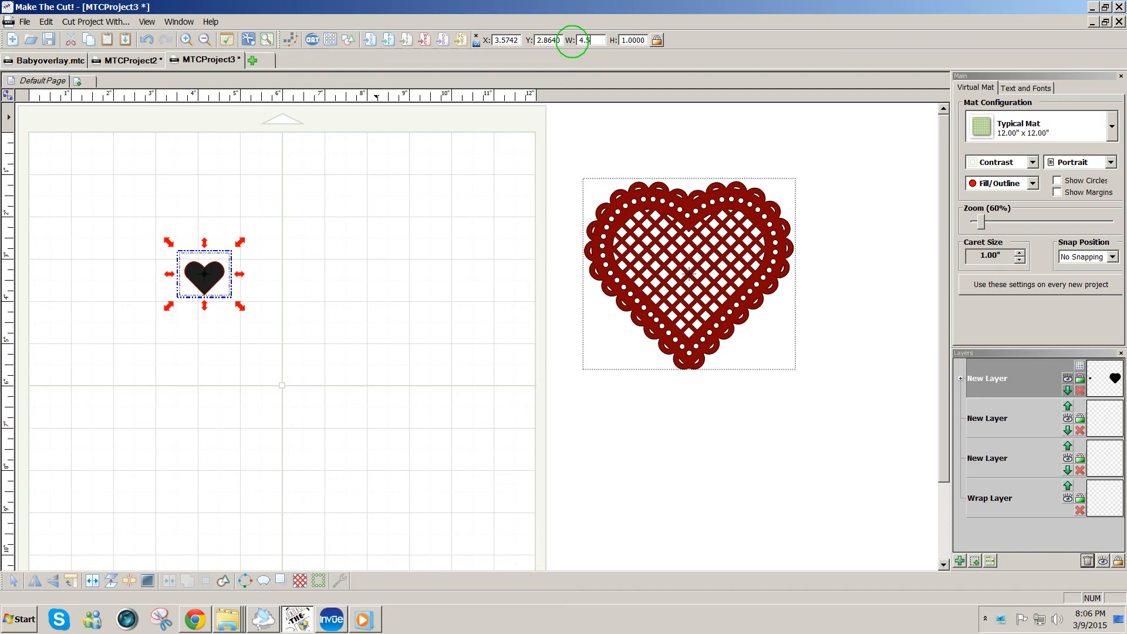
{"action": "type", "text": "4.5"}
{"action": "key", "text": "Return"}
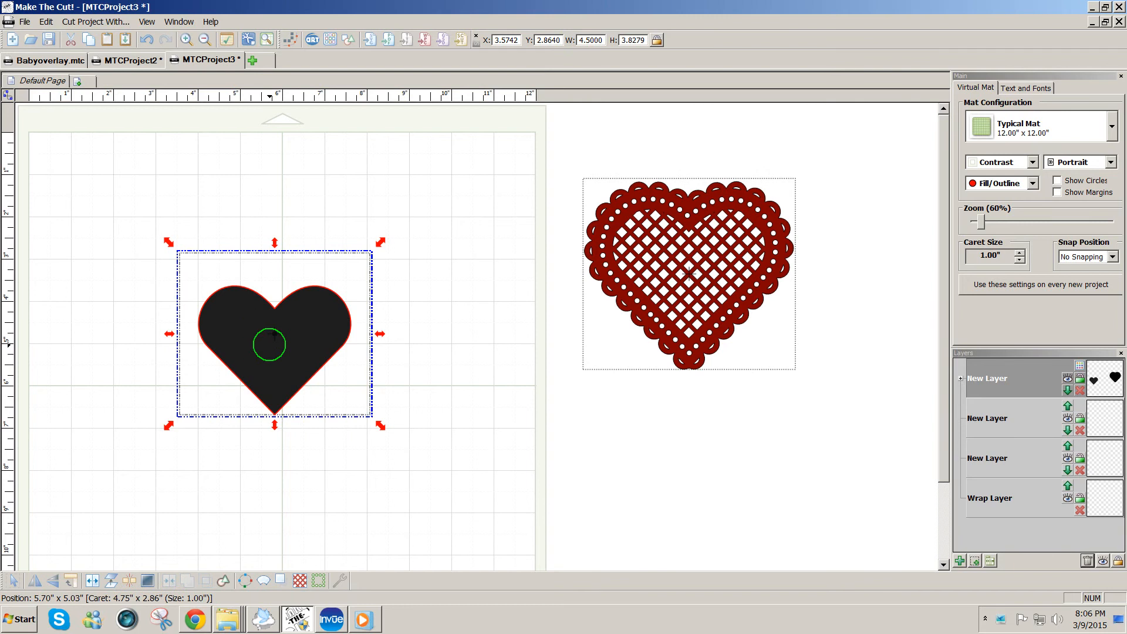
{"action": "left_click_drag", "start_coordinate": [273, 335], "coordinate": [281, 304]}
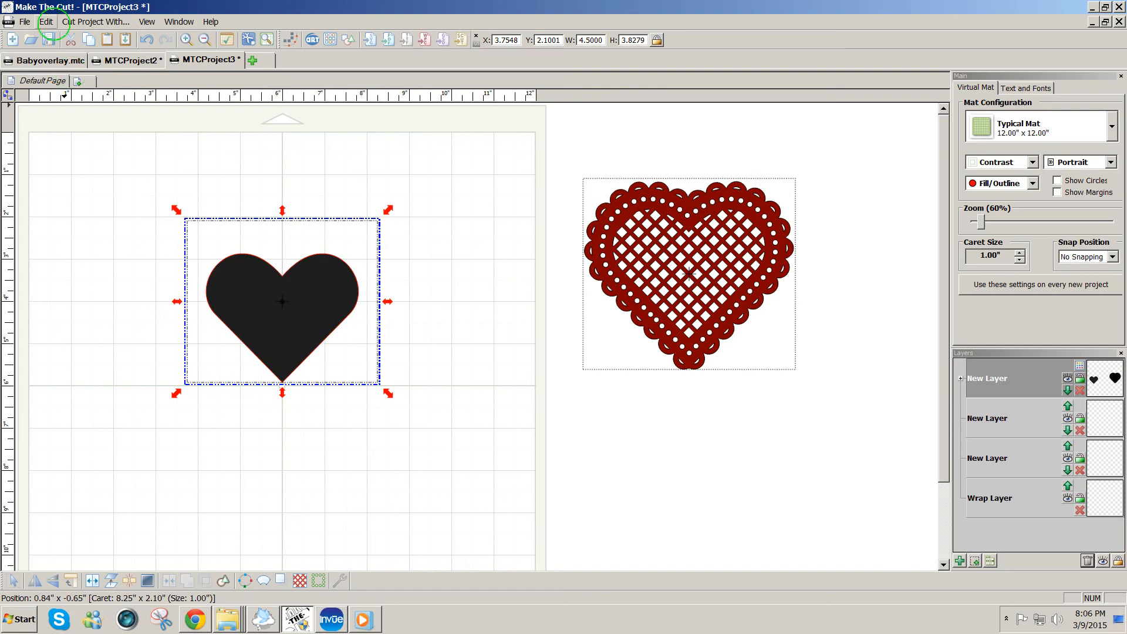
- Create nested duplicates of the heart by mitered shadowing, with count 2, gap .25 in and colours adjusted from dark red to pale pink
{"action": "left_click", "coordinate": [45, 22]}
{"action": "mouse_move", "coordinate": [94, 118]}
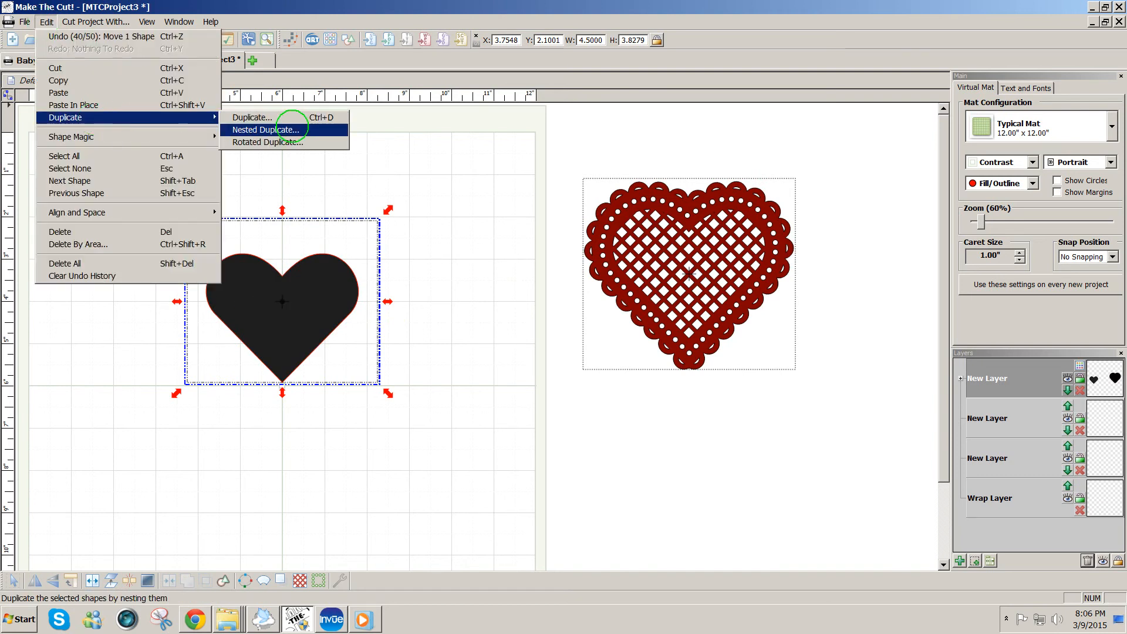
{"action": "left_click", "coordinate": [291, 129]}
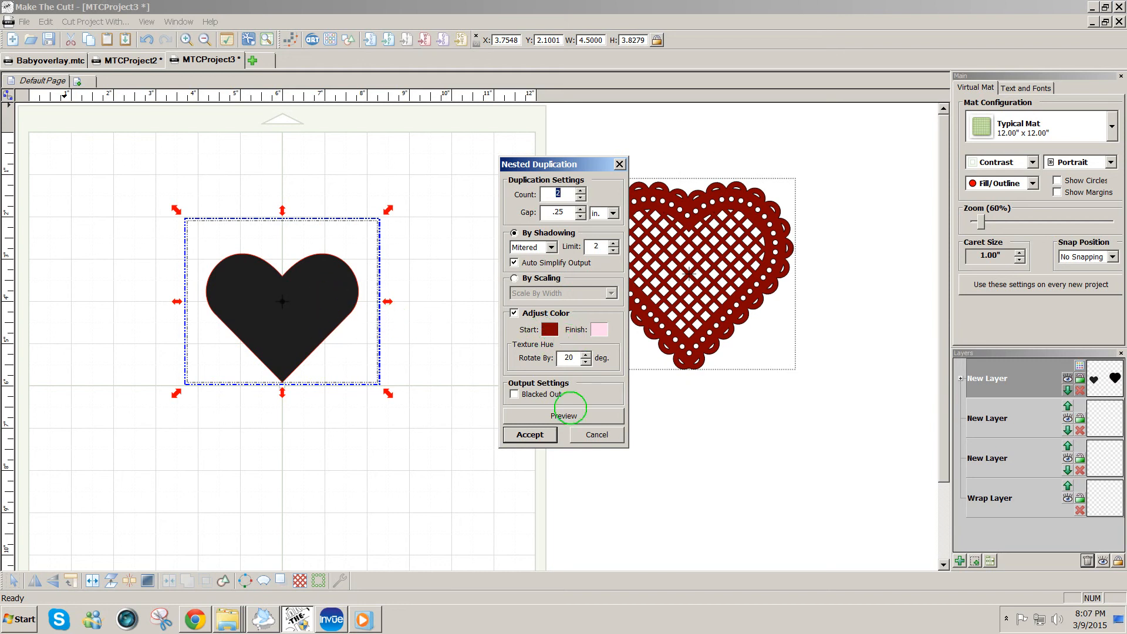
{"action": "left_click", "coordinate": [565, 415]}
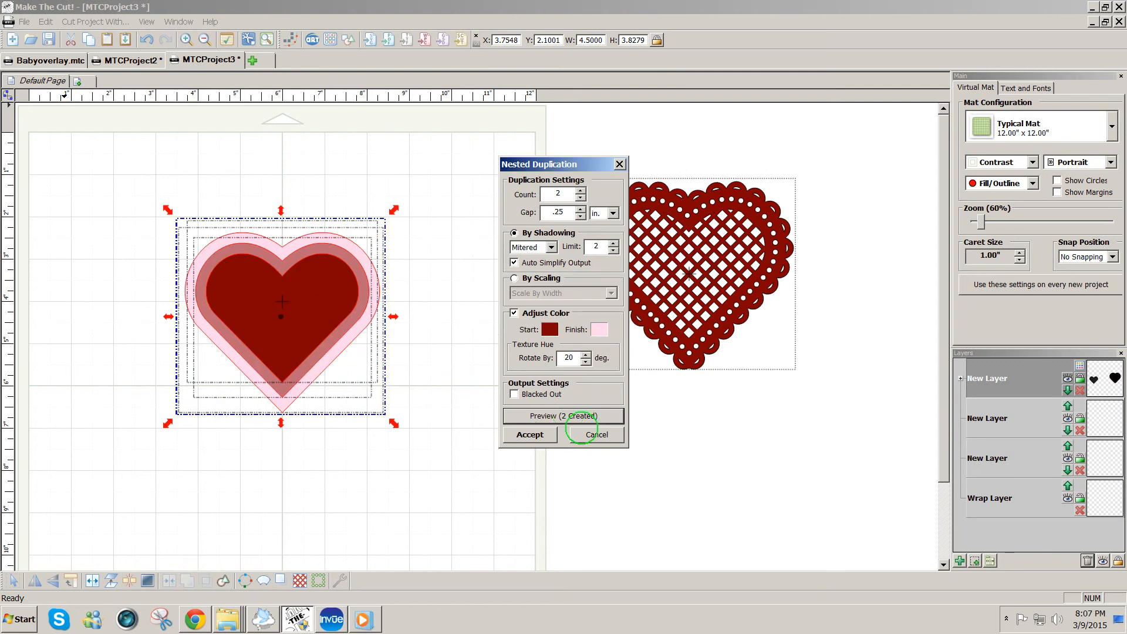
{"action": "left_click", "coordinate": [544, 434]}
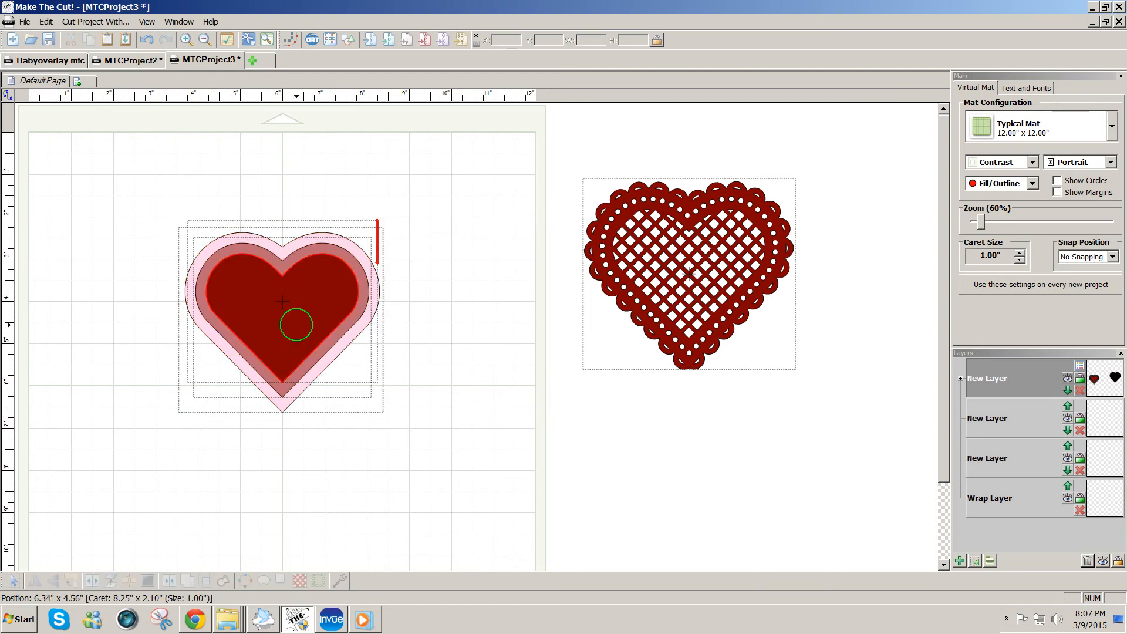
{"action": "left_click", "coordinate": [296, 325]}
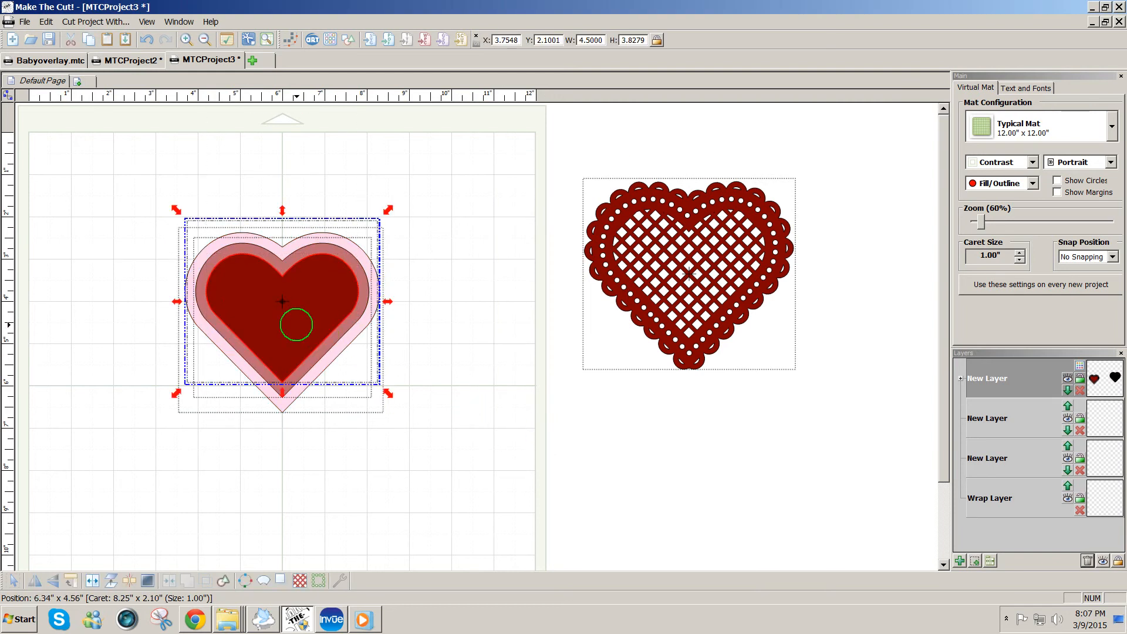
{"action": "left_click", "coordinate": [403, 420]}
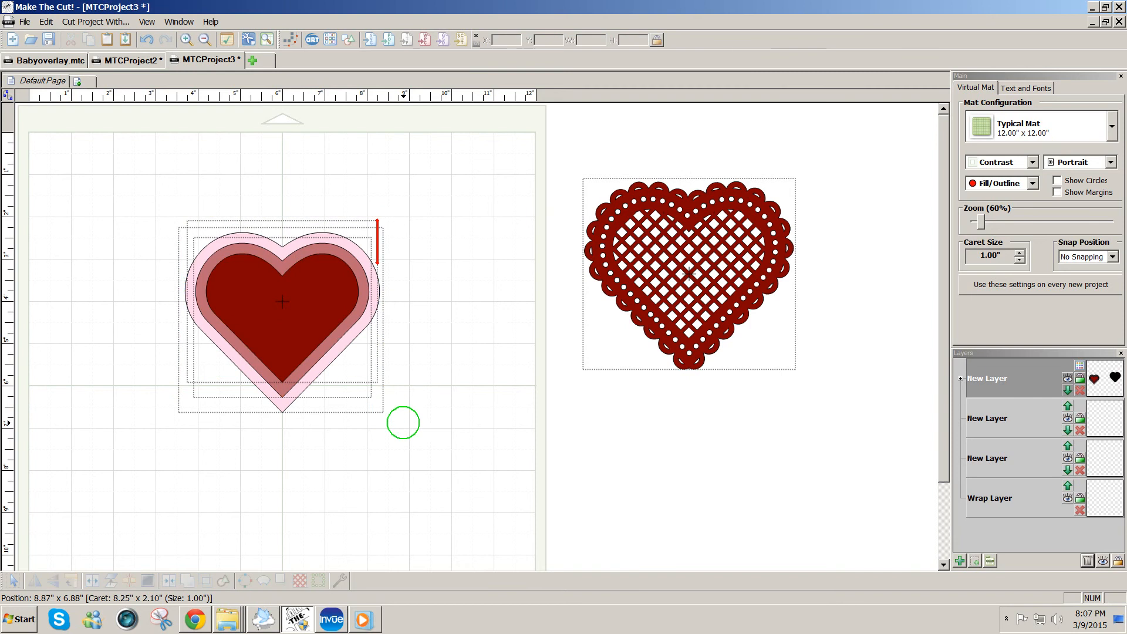
- Select the three nested hearts and send each shape in the layer to its own layer
{"action": "left_click_drag", "start_coordinate": [336, 402], "coordinate": [73, 155]}
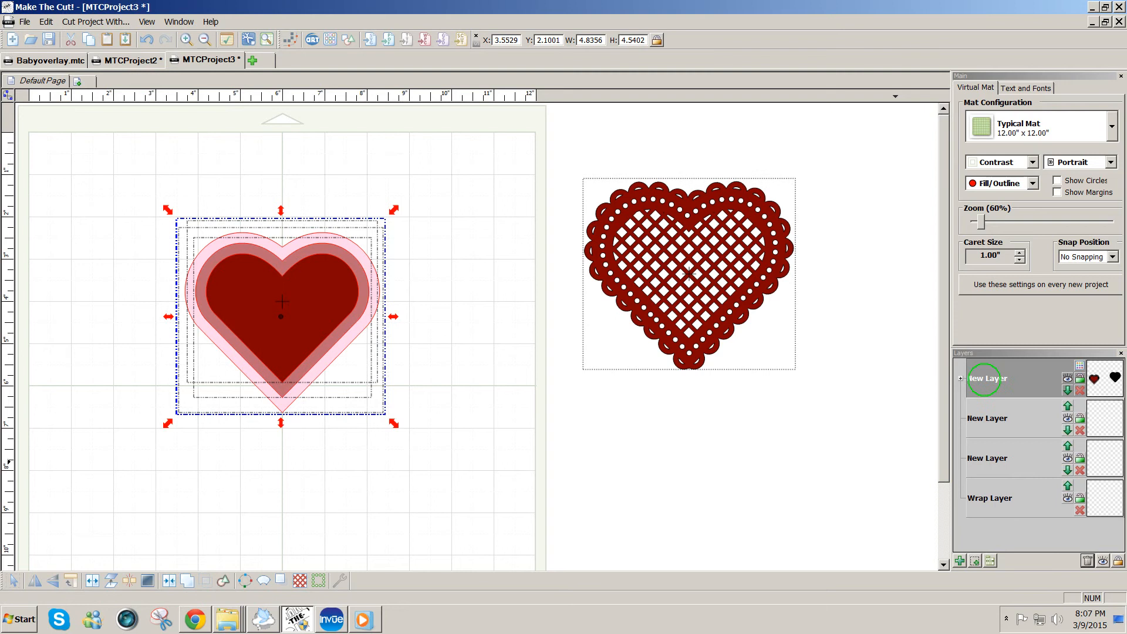
{"action": "right_click", "coordinate": [984, 378]}
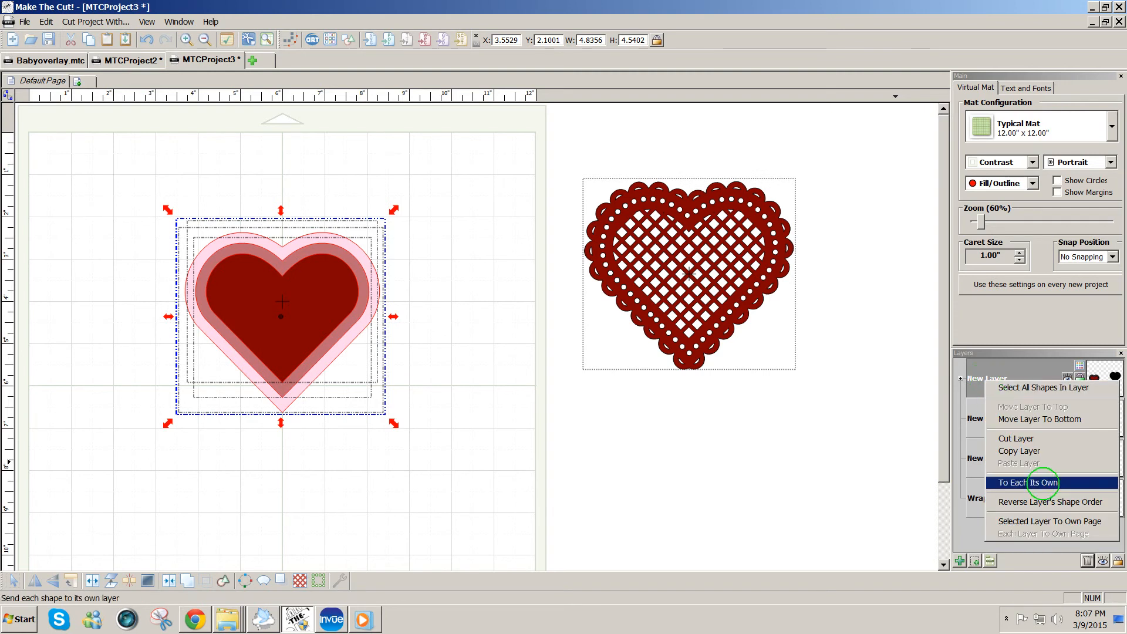
{"action": "left_click", "coordinate": [1043, 482]}
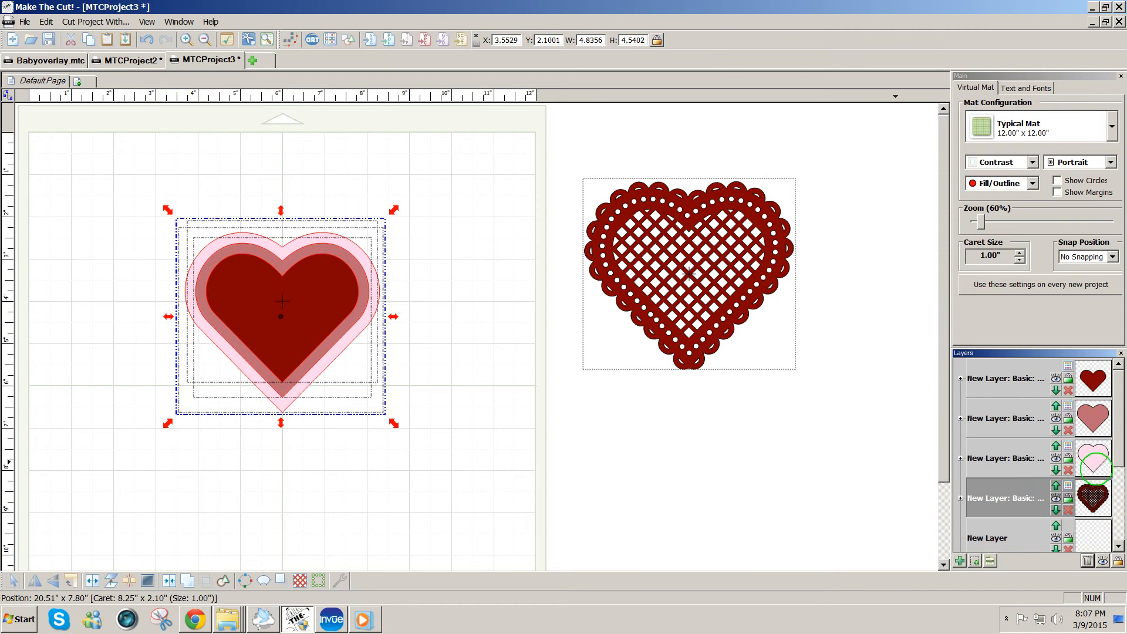
{"action": "left_click", "coordinate": [447, 471]}
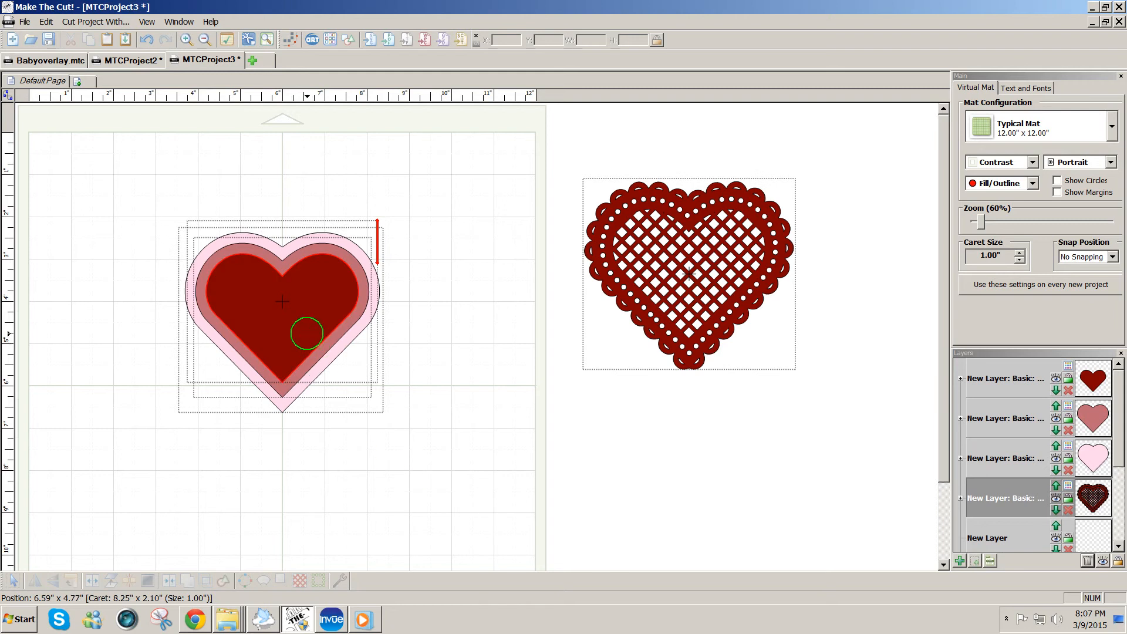
- Preview an inverse lattice on the dark red inner heart with width 0.09 in, gap 0.19 in and 45° rotation
{"action": "left_click", "coordinate": [306, 333]}
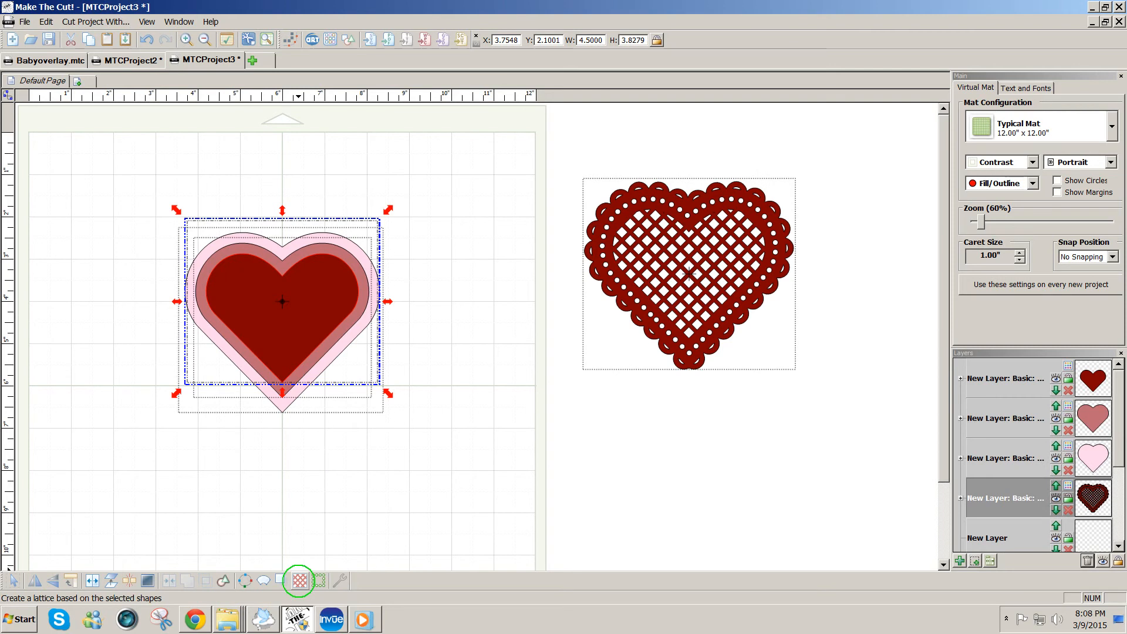
{"action": "left_click", "coordinate": [299, 580]}
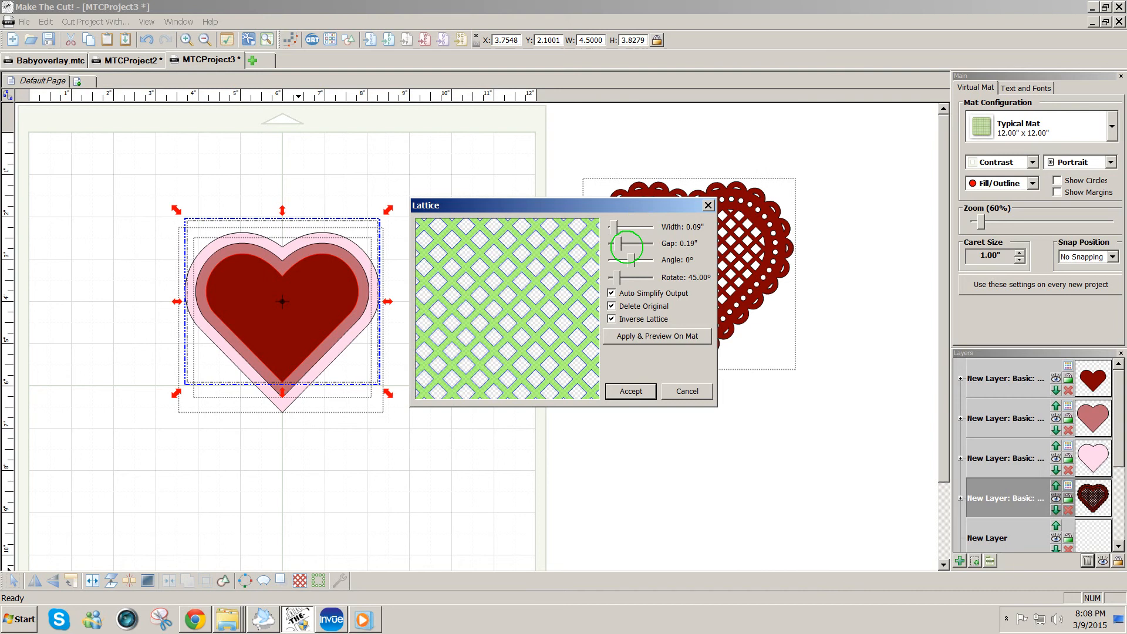
{"action": "left_click", "coordinate": [630, 336]}
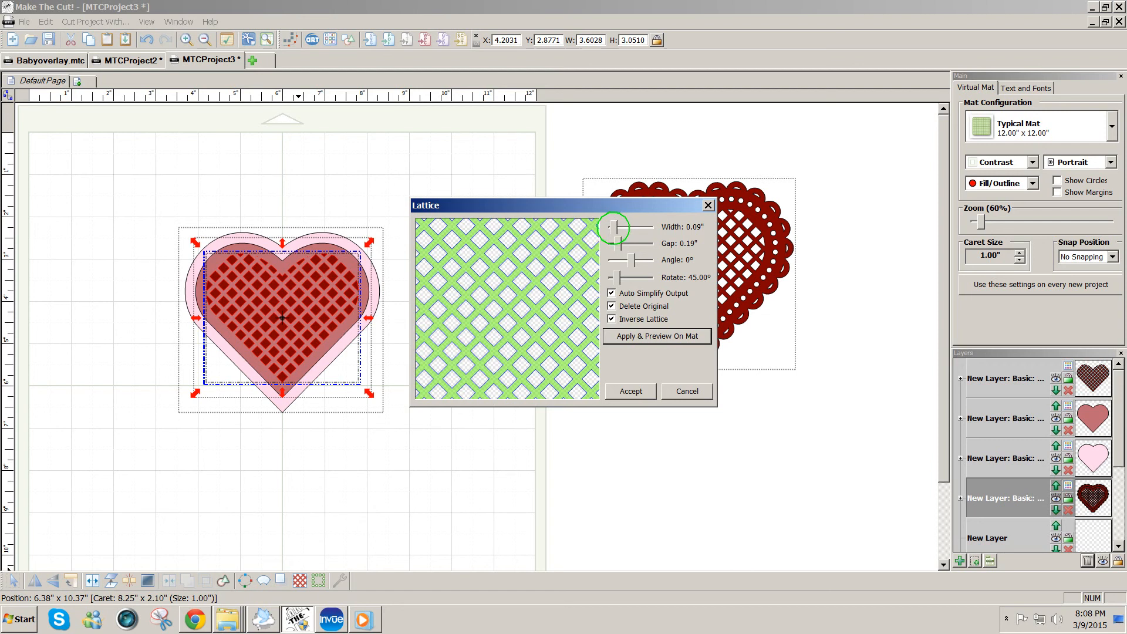
- Try lattice widths of 0.10, 0.08, 0.07 and 0.06 in, previewing each on the mat
{"action": "left_click_drag", "start_coordinate": [614, 228], "coordinate": [615, 229]}
{"action": "left_click", "coordinate": [654, 332]}
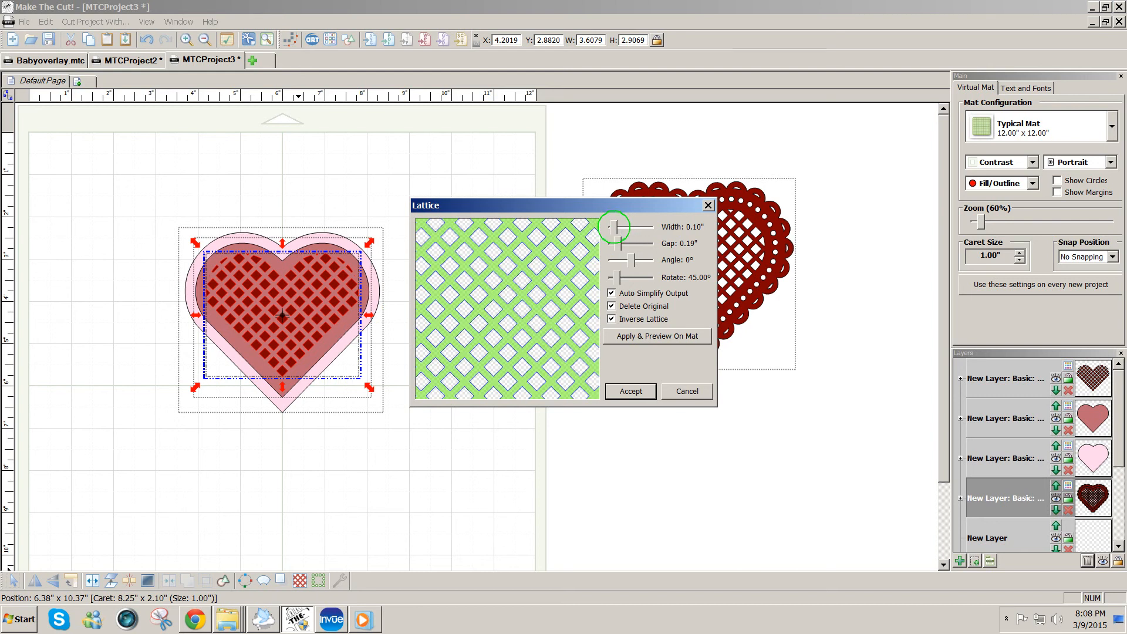
{"action": "left_click_drag", "start_coordinate": [614, 227], "coordinate": [614, 227]}
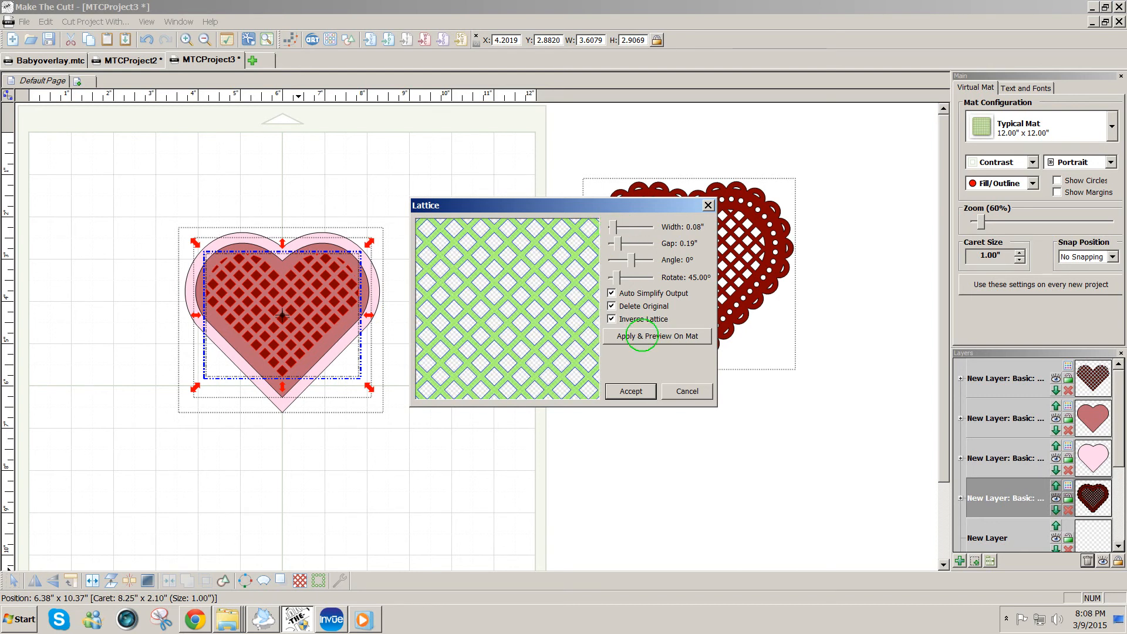
{"action": "left_click", "coordinate": [641, 336]}
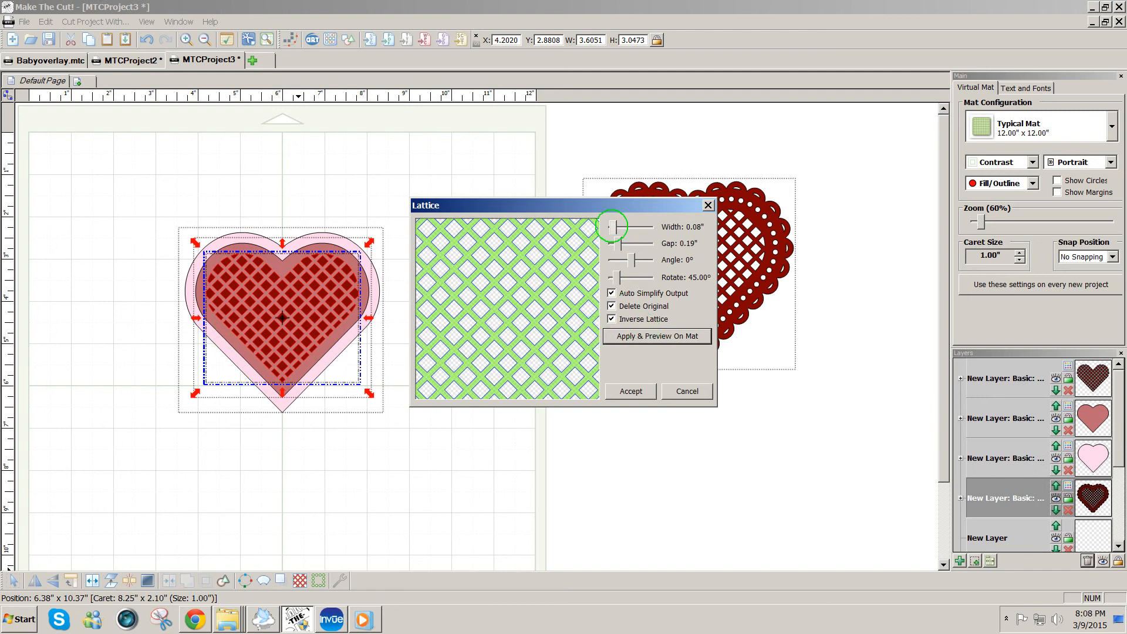
{"action": "left_click_drag", "start_coordinate": [612, 226], "coordinate": [610, 226]}
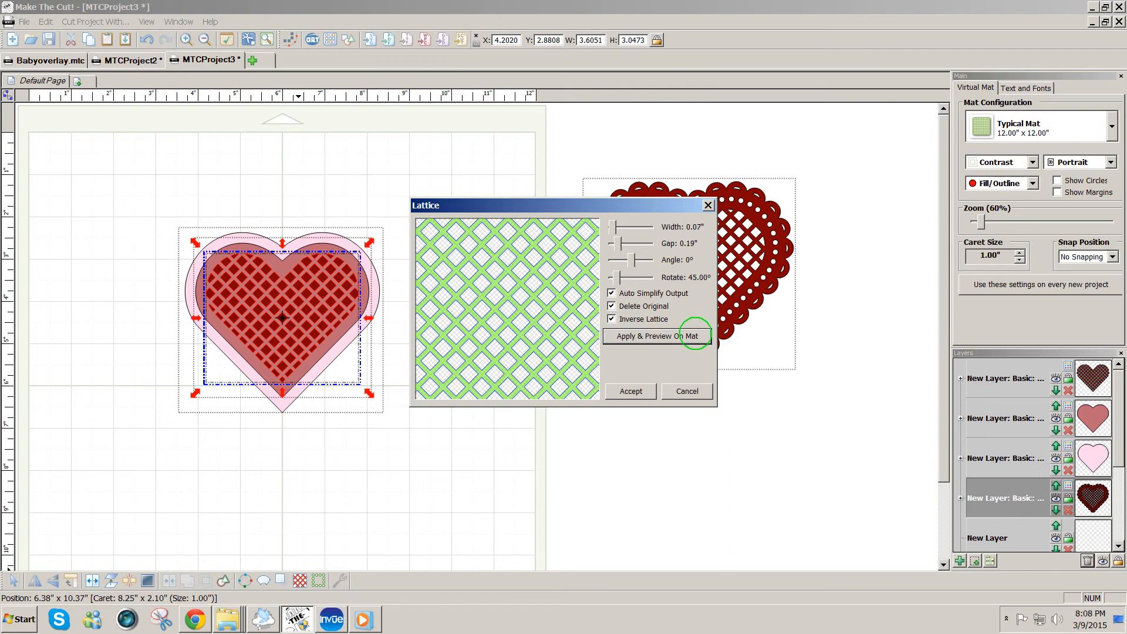
{"action": "left_click", "coordinate": [695, 334]}
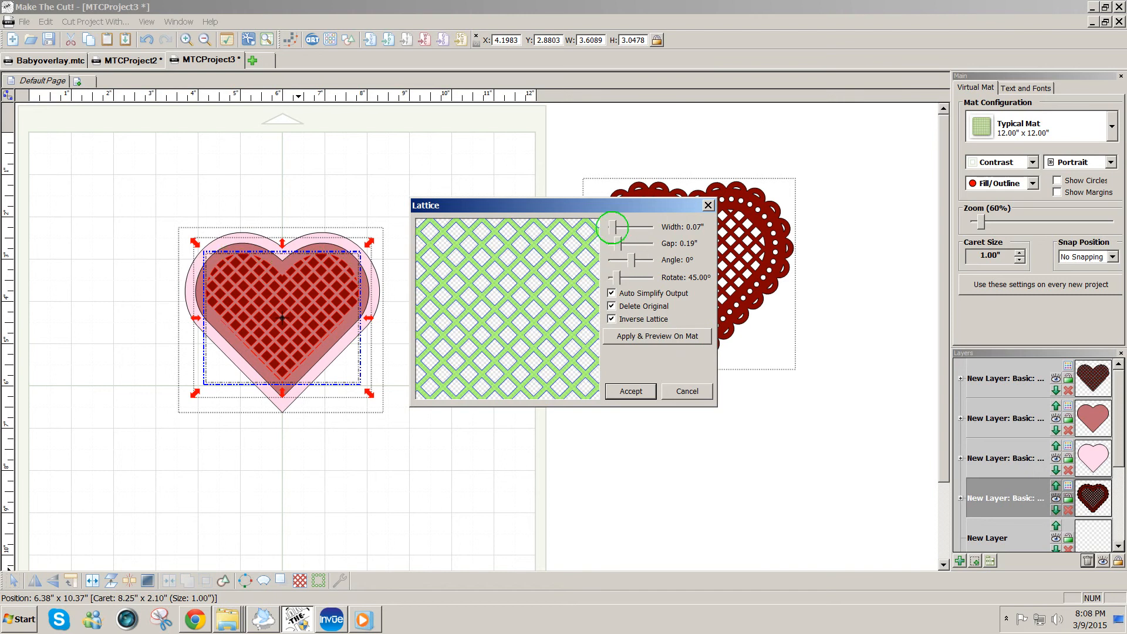
{"action": "left_click_drag", "start_coordinate": [613, 227], "coordinate": [609, 228]}
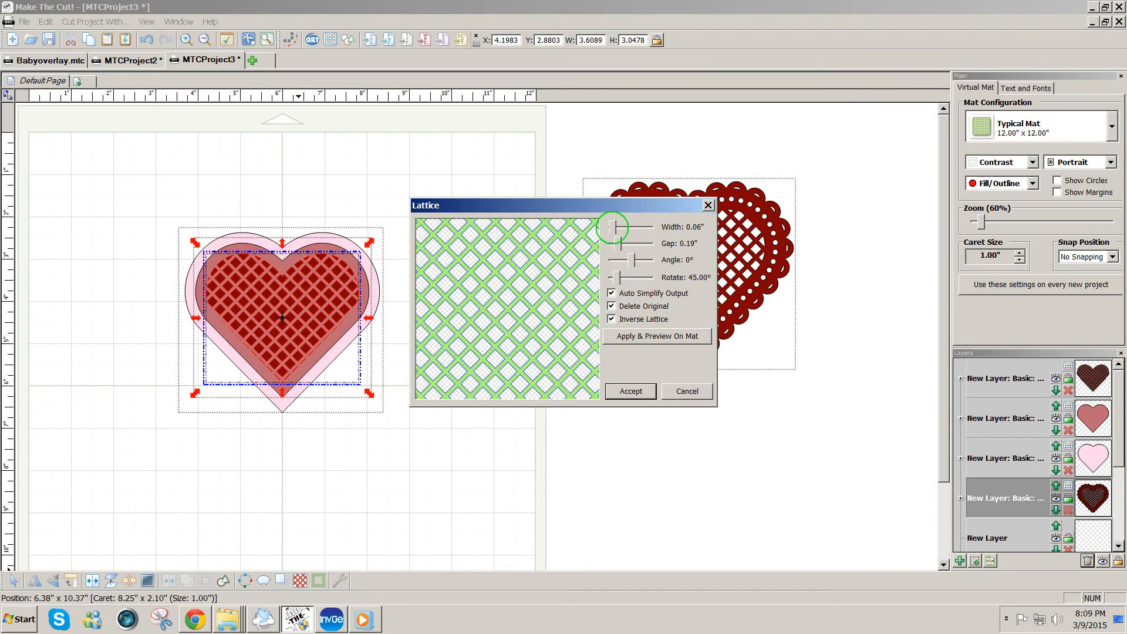
{"action": "left_click", "coordinate": [676, 336]}
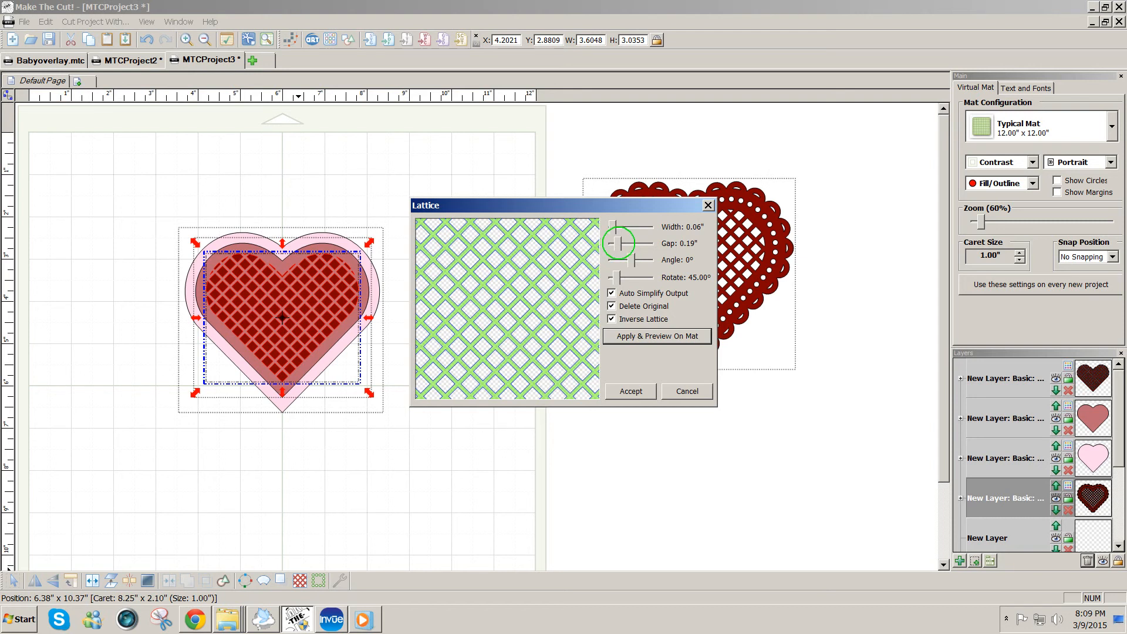
- Try lattice gaps of 0.20, 0.21 and 0.22 in on the dark red heart, previewing each on the mat
{"action": "left_click_drag", "start_coordinate": [618, 243], "coordinate": [619, 243]}
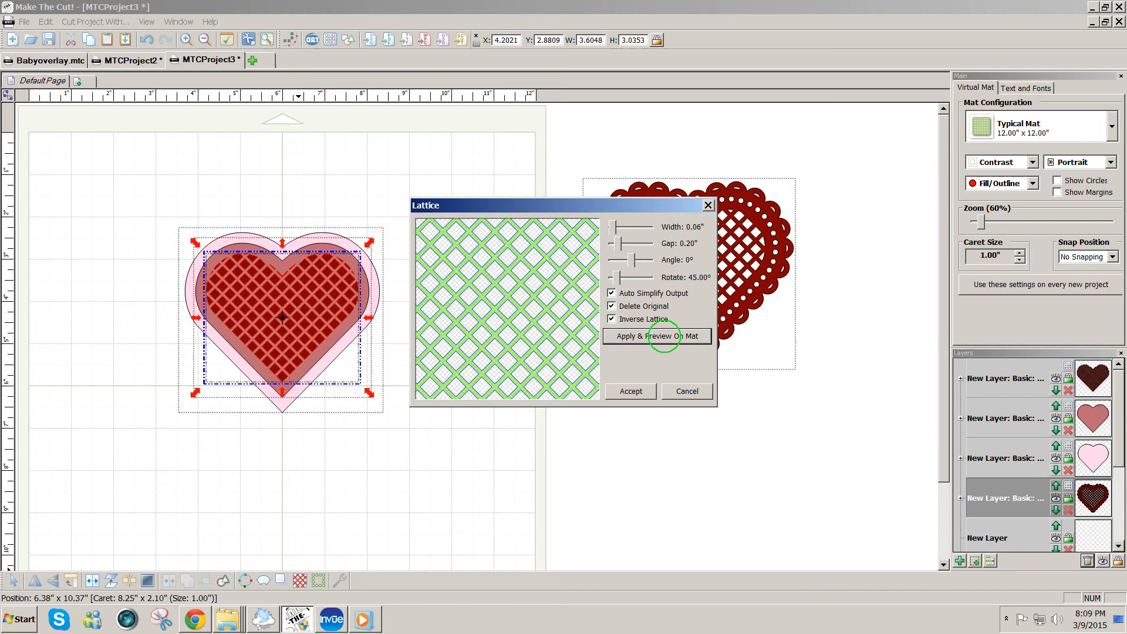
{"action": "left_click", "coordinate": [664, 336]}
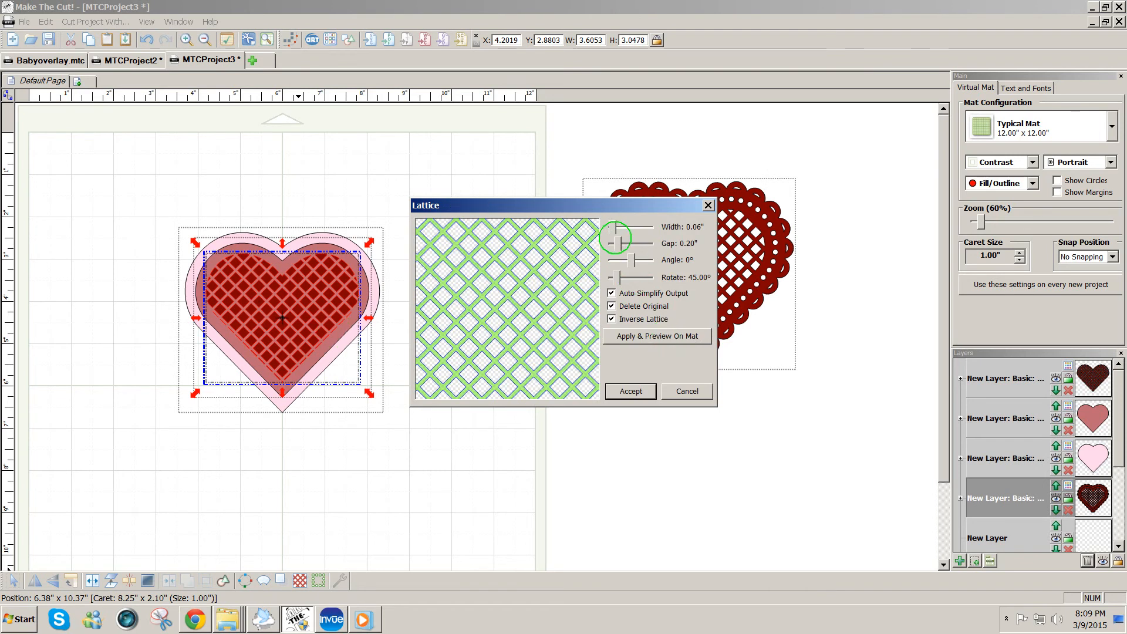
{"action": "left_click_drag", "start_coordinate": [618, 243], "coordinate": [621, 243]}
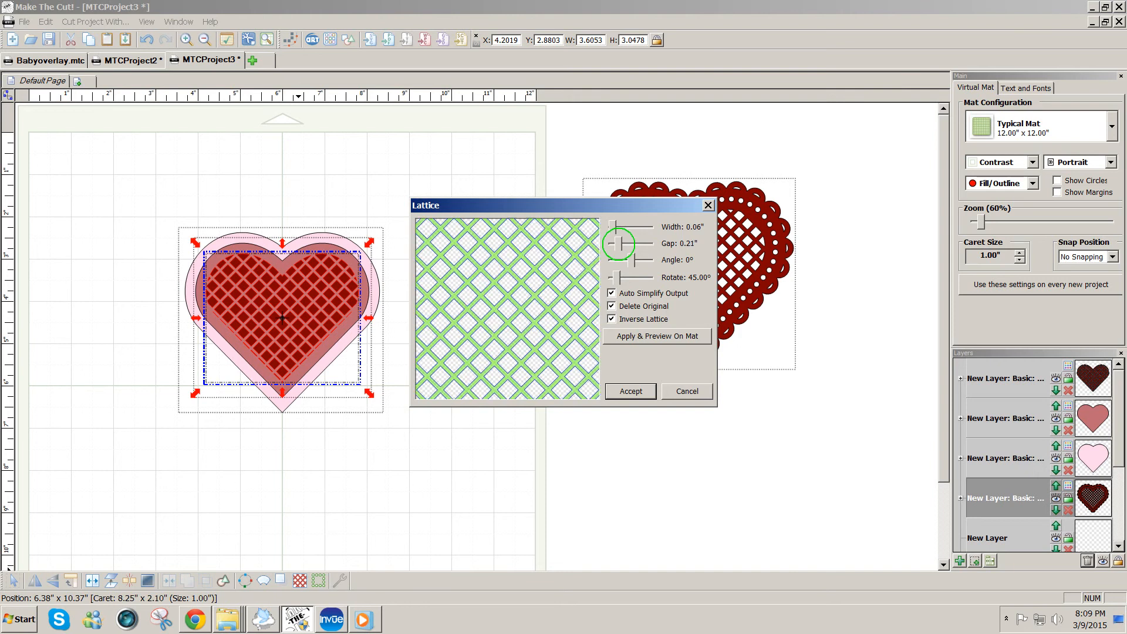
{"action": "left_click", "coordinate": [650, 337]}
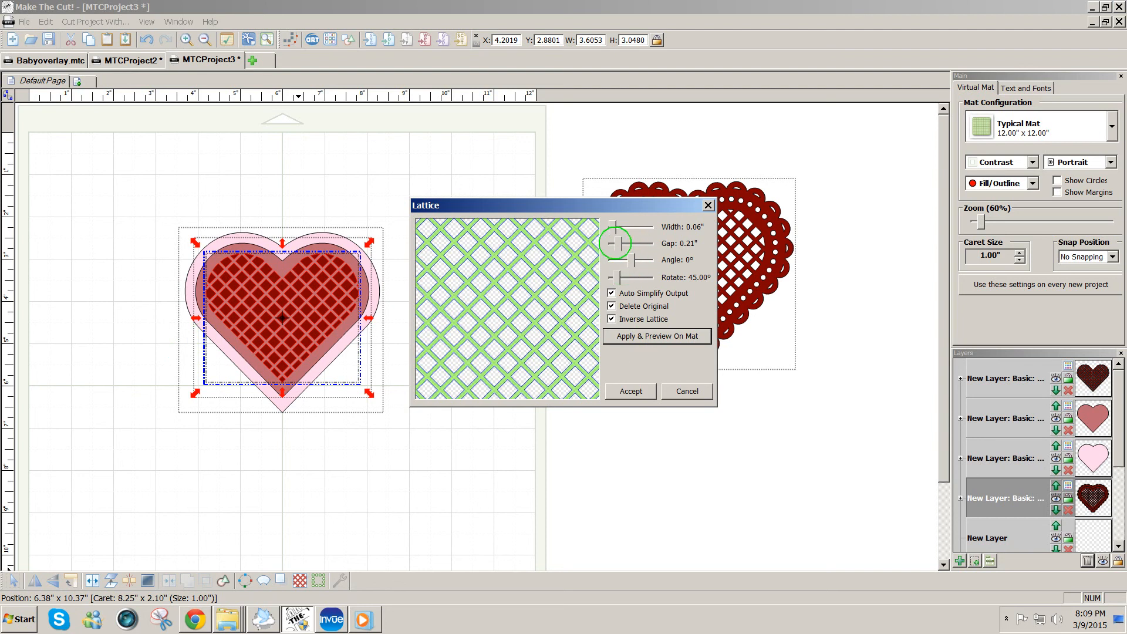
{"action": "left_click_drag", "start_coordinate": [617, 243], "coordinate": [620, 243]}
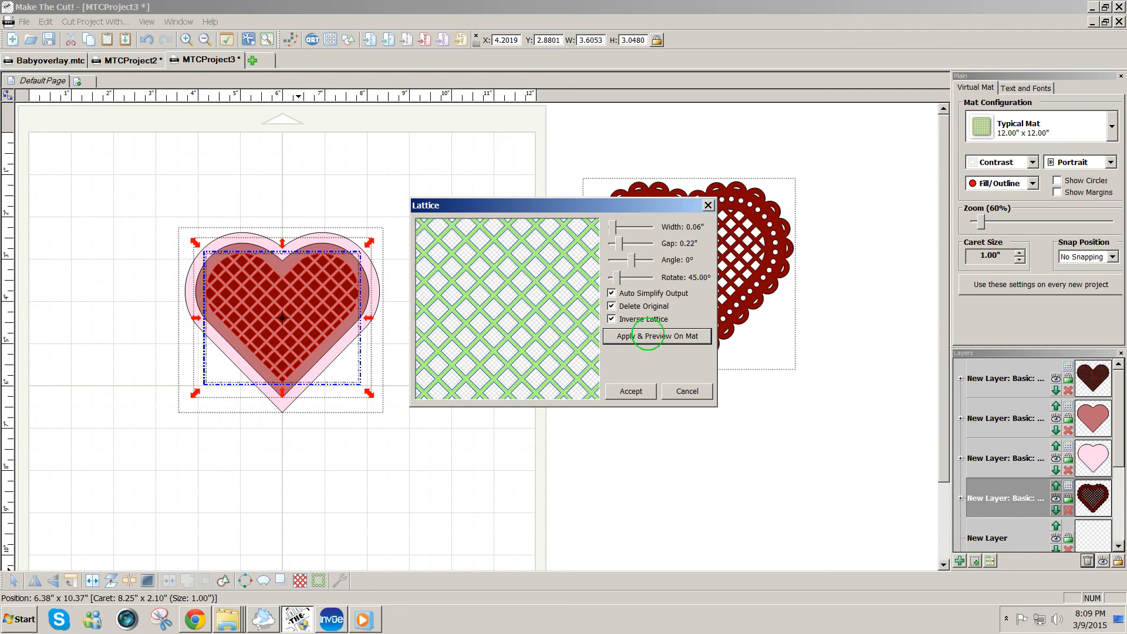
{"action": "left_click", "coordinate": [648, 335]}
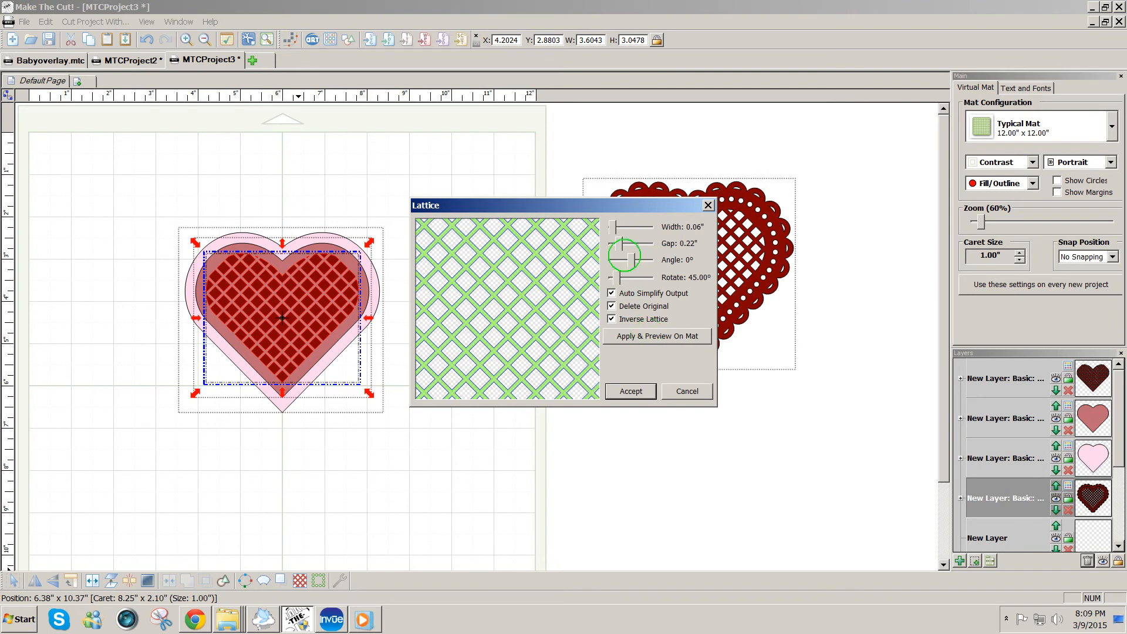
- Set the lattice width to 0.07 in, preview it on the mat and accept the lattice
{"action": "left_click_drag", "start_coordinate": [615, 227], "coordinate": [617, 227]}
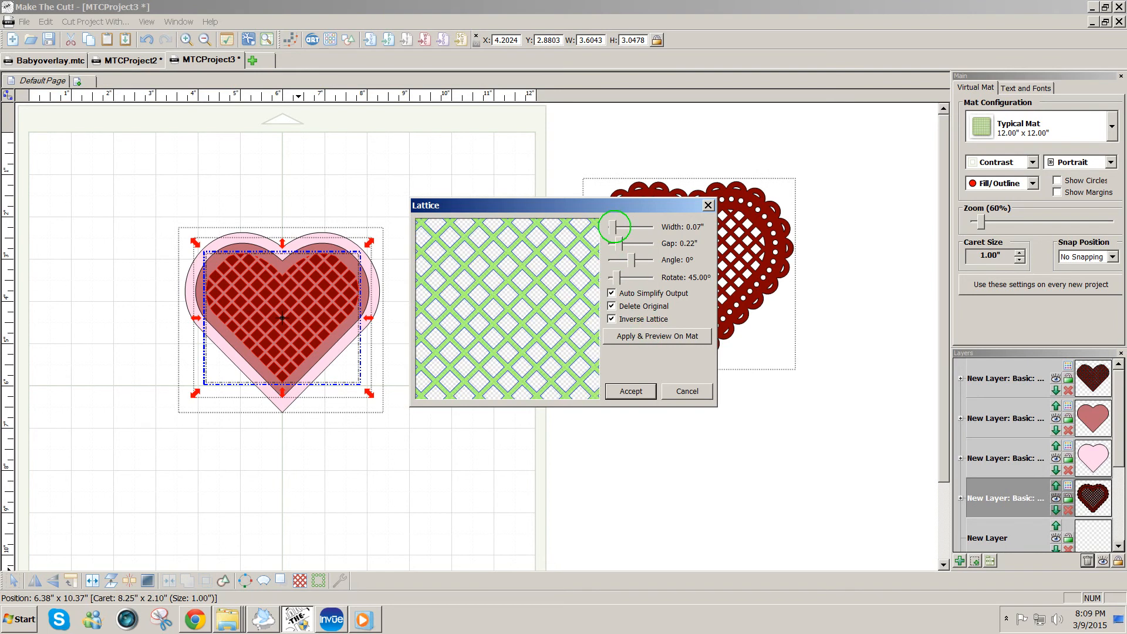
{"action": "left_click", "coordinate": [665, 335]}
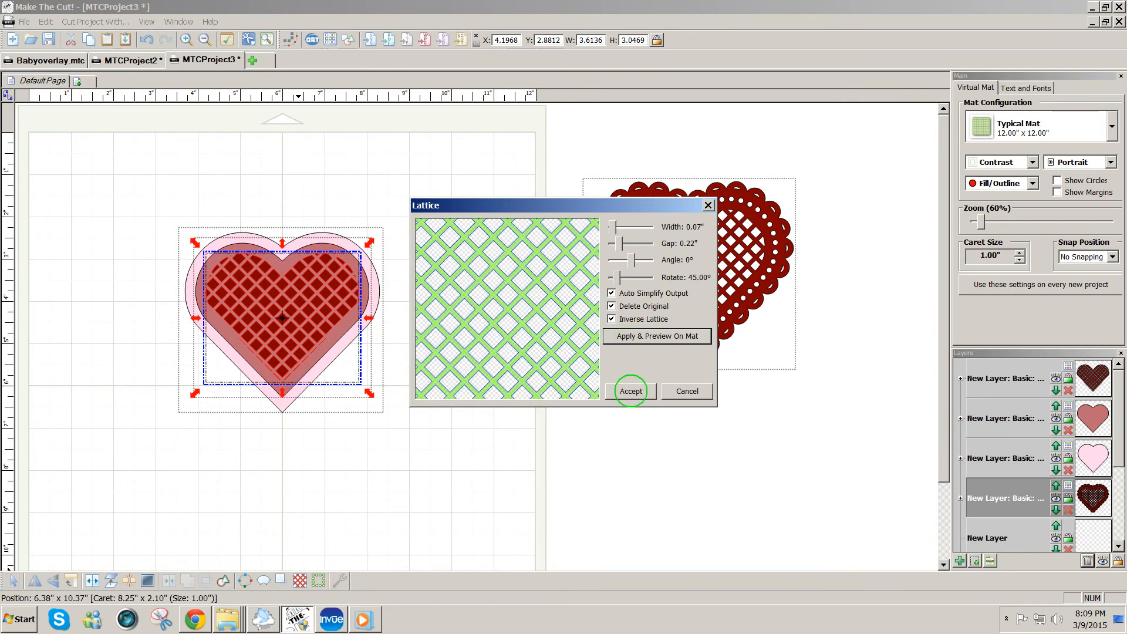
{"action": "left_click", "coordinate": [631, 391]}
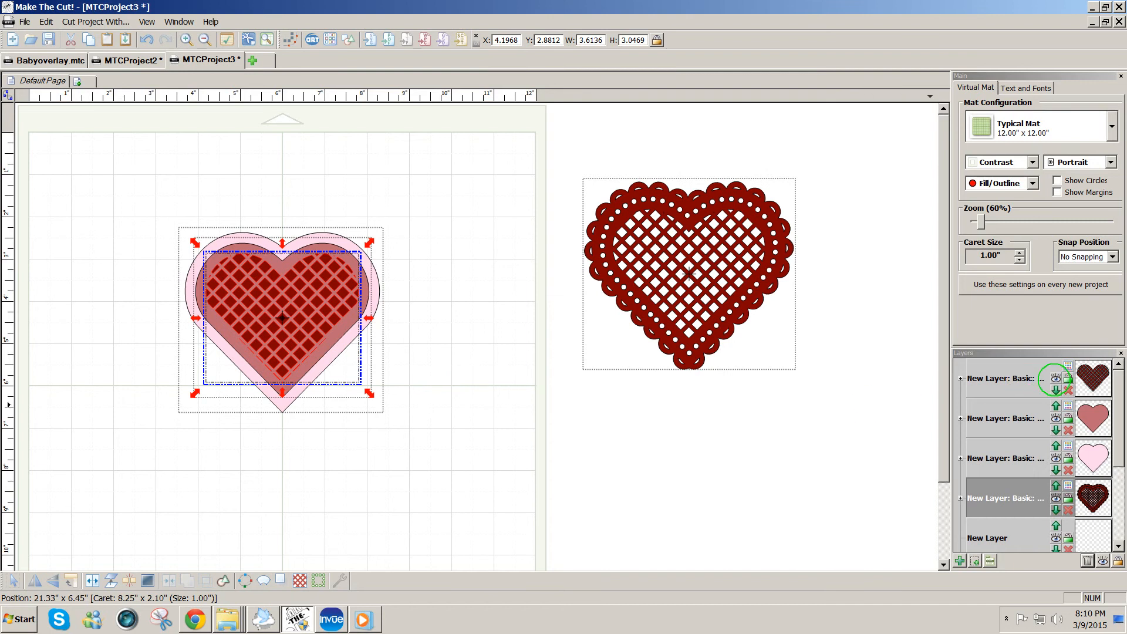
- Hide the lattice heart's layer and preview an SS13 rhinestone outline on the middle heart, deleting the original
{"action": "left_click", "coordinate": [1055, 378]}
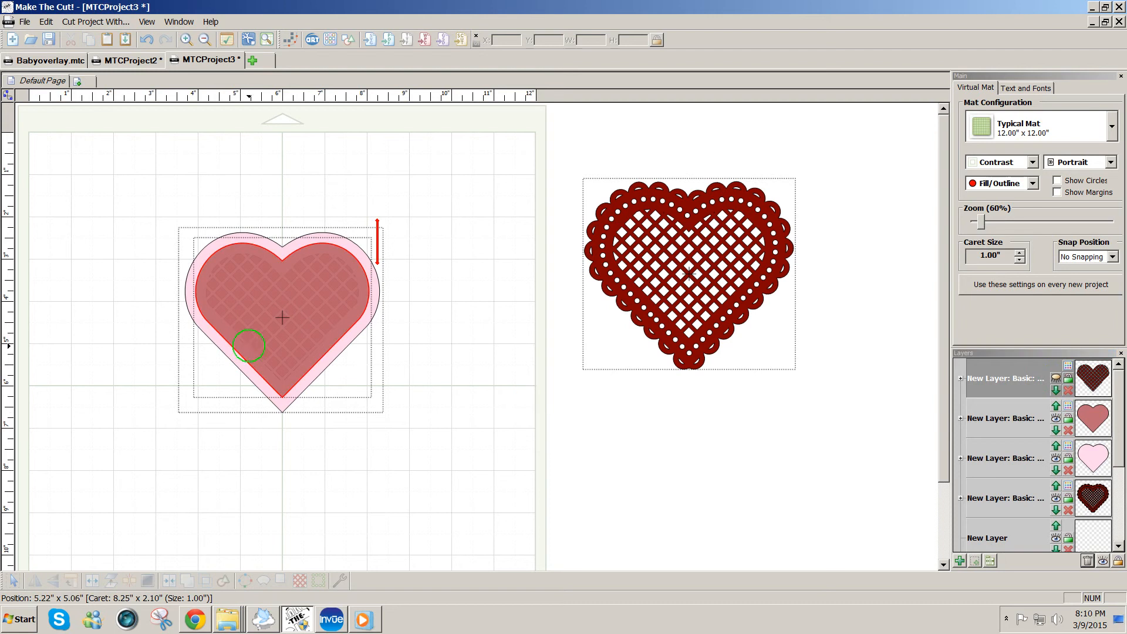
{"action": "left_click", "coordinate": [269, 346]}
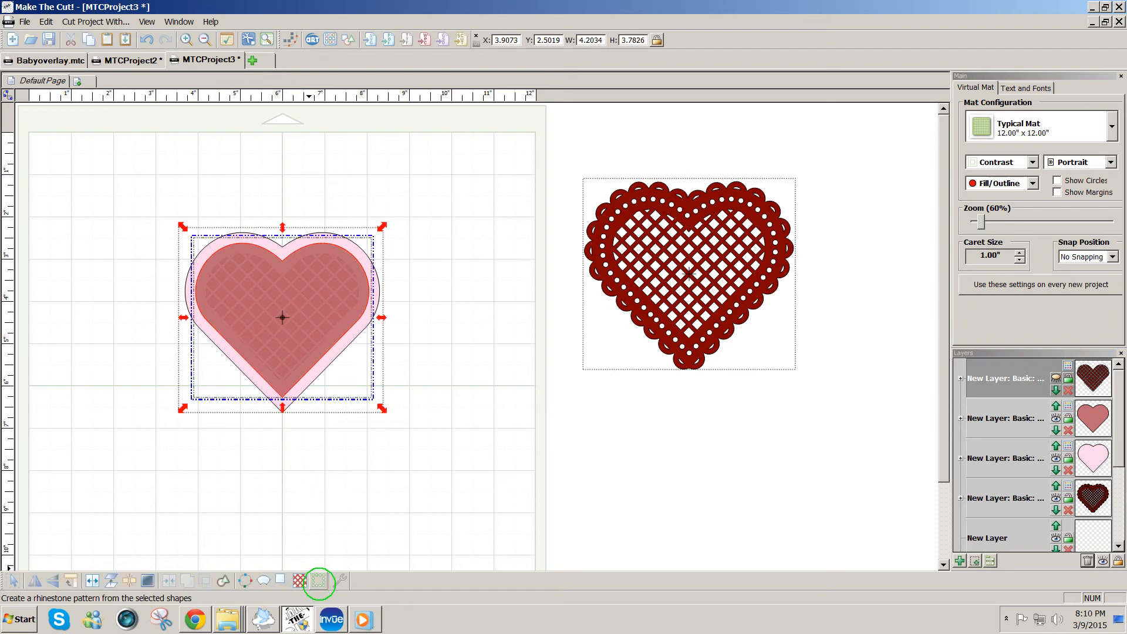
{"action": "left_click", "coordinate": [318, 581]}
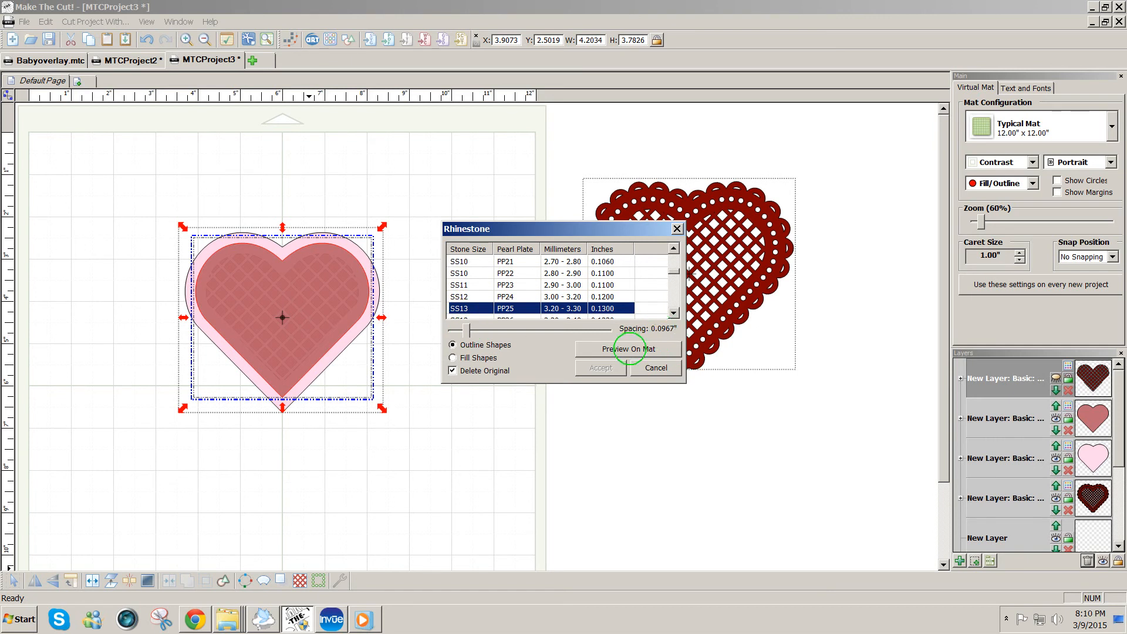
{"action": "left_click", "coordinate": [629, 349]}
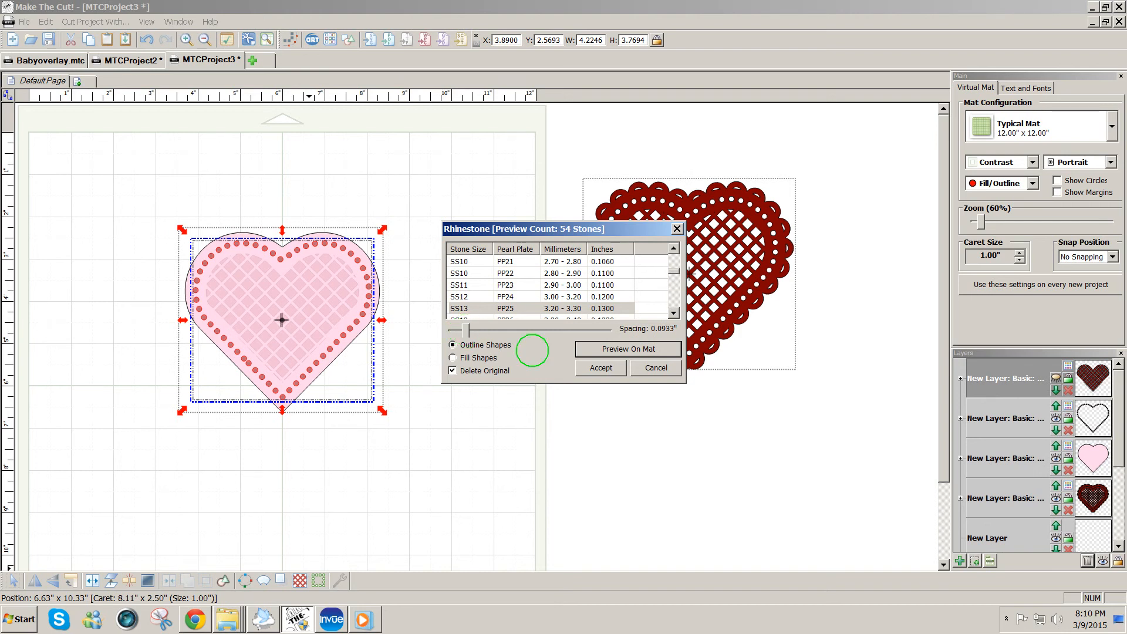
- Preview rhinestone spacings of 0.0933, 0.0900 and 0.0867 in on the mat, and accept the outline at 0.0867 in
{"action": "left_click", "coordinate": [608, 349]}
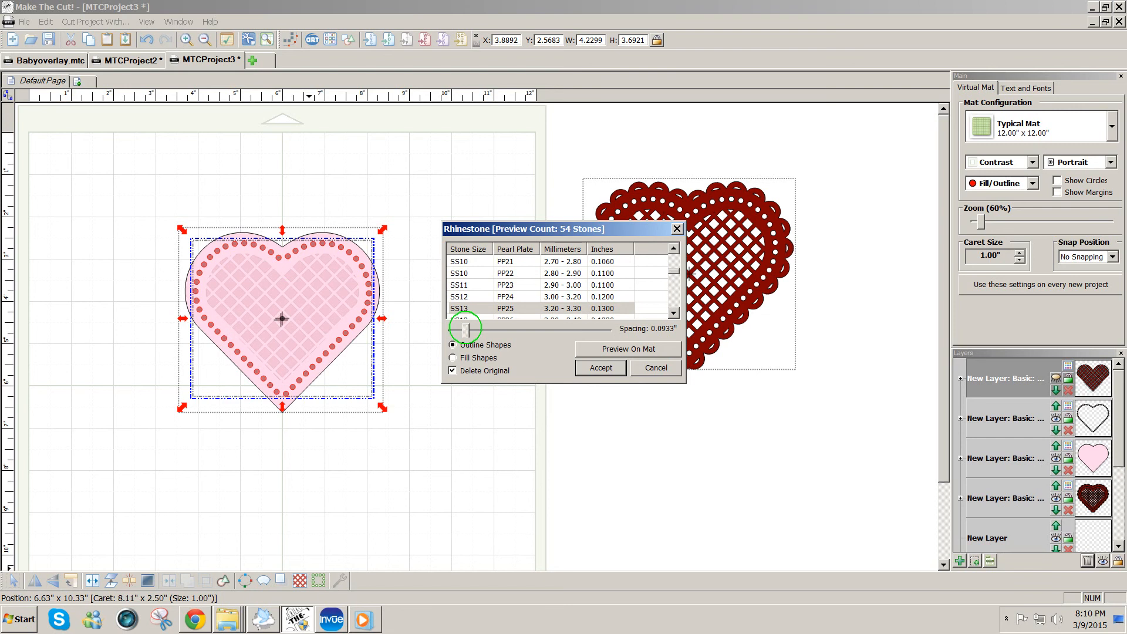
{"action": "left_click", "coordinate": [610, 350]}
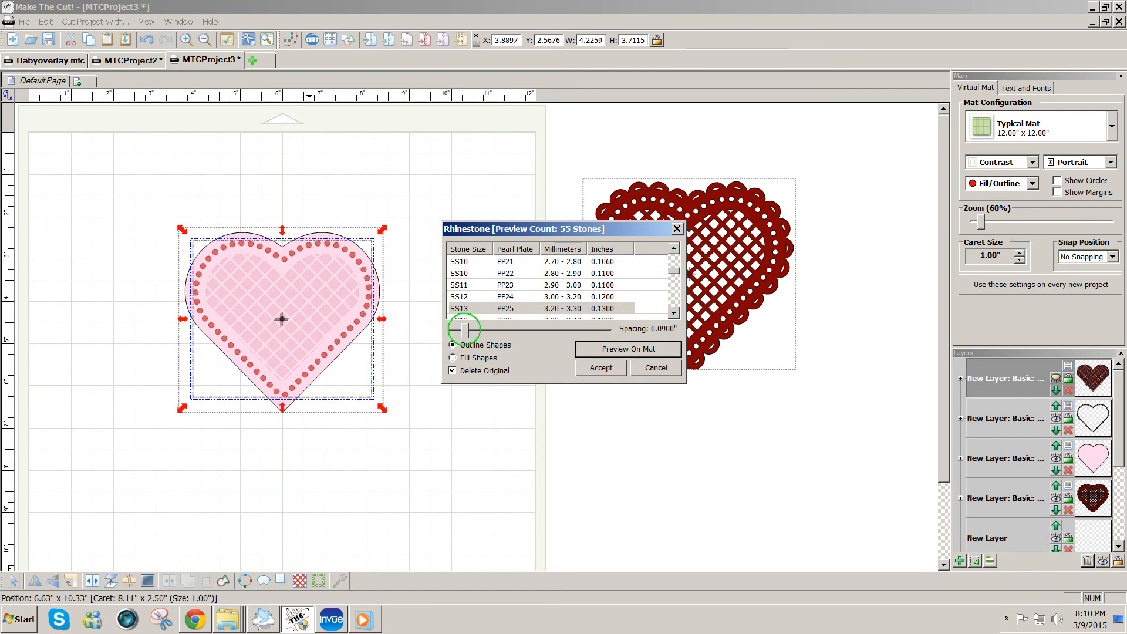
{"action": "left_click_drag", "start_coordinate": [466, 329], "coordinate": [464, 330]}
{"action": "left_click", "coordinate": [594, 348]}
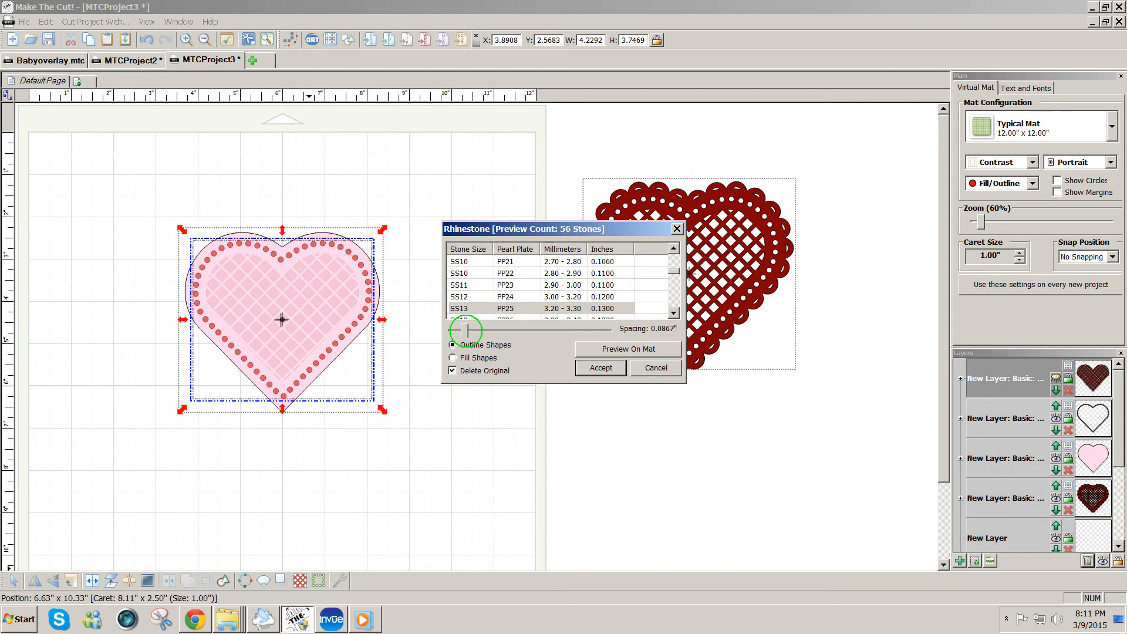
{"action": "left_click_drag", "start_coordinate": [467, 330], "coordinate": [464, 331]}
{"action": "left_click", "coordinate": [588, 347]}
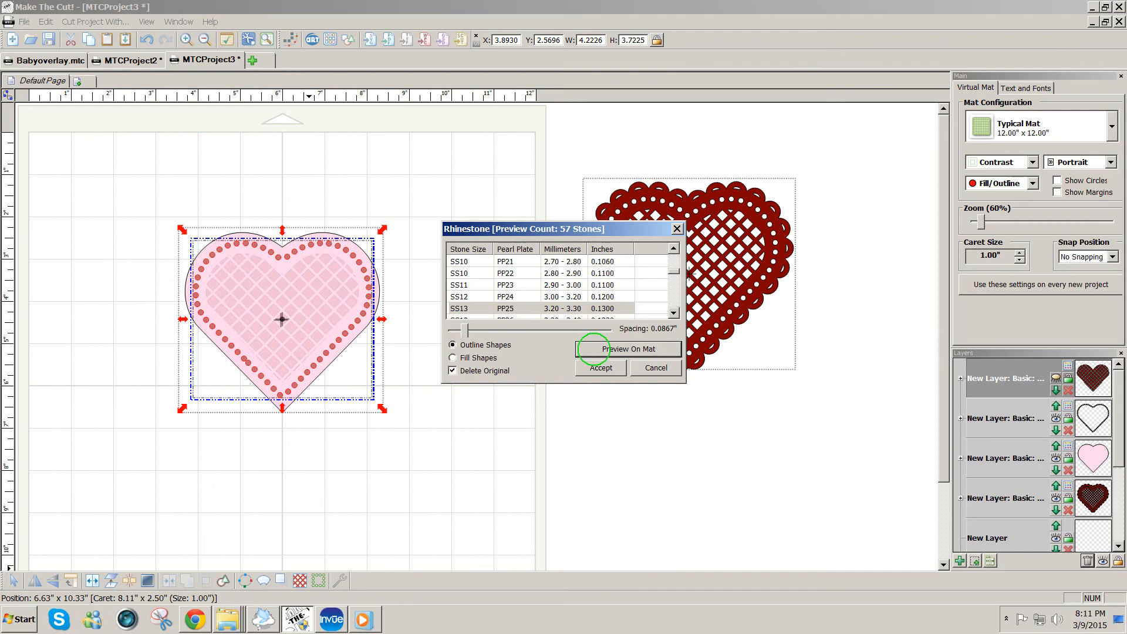
{"action": "left_click", "coordinate": [593, 348]}
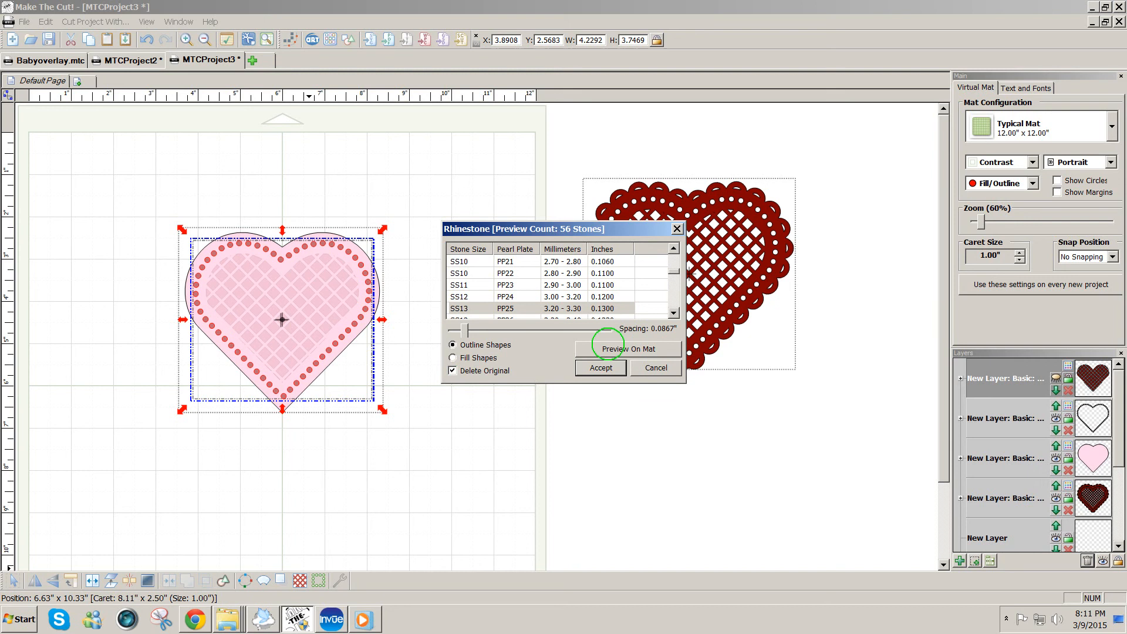
{"action": "left_click", "coordinate": [601, 368]}
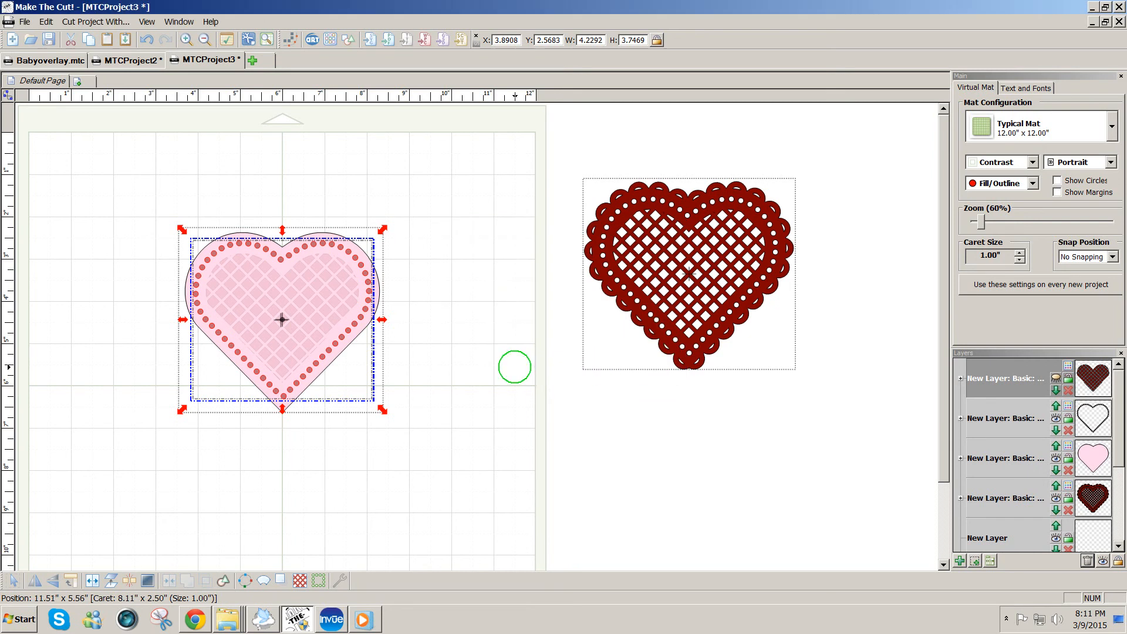
{"action": "left_click", "coordinate": [514, 367]}
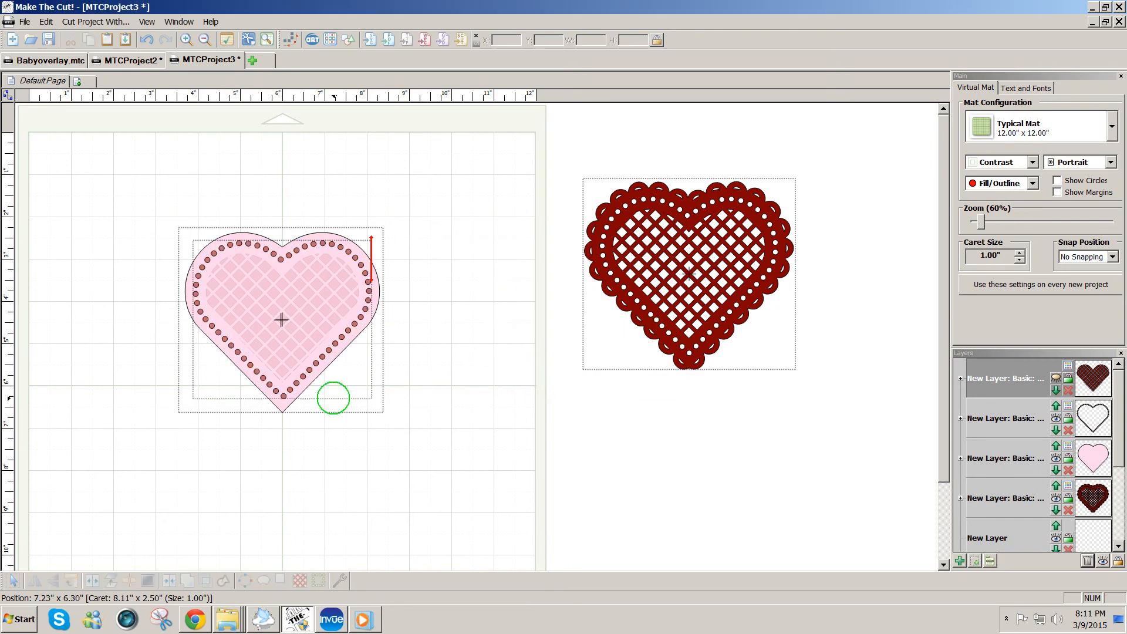
- Split the rhinestone outline into separate circles, check those at the heart's tip and notch, and join all the circles again
{"action": "left_click", "coordinate": [282, 397]}
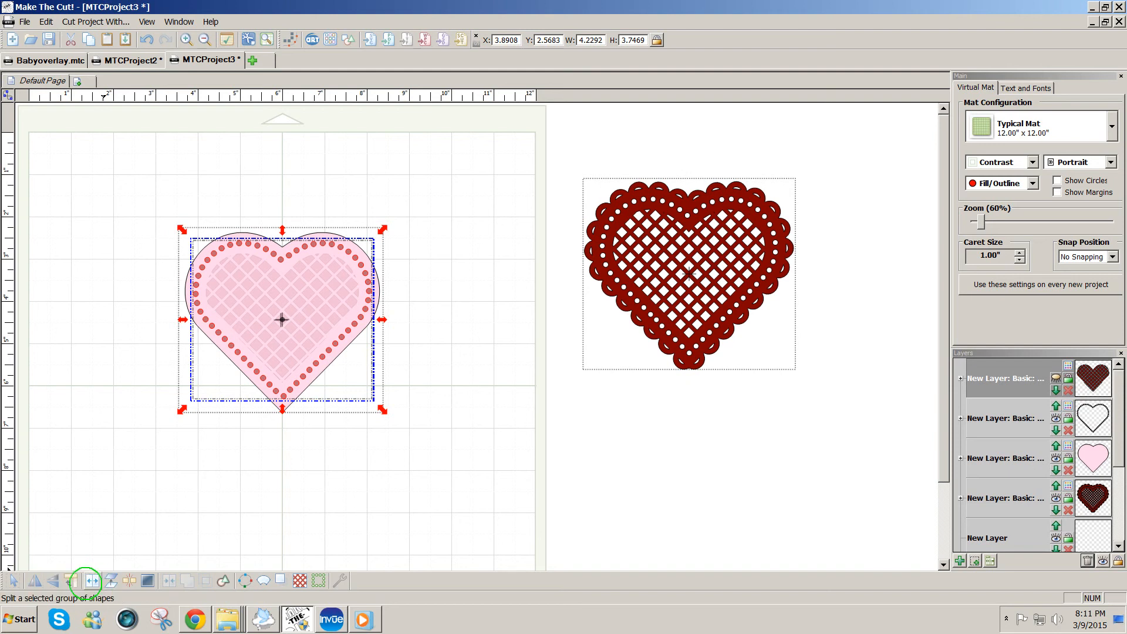
{"action": "left_click", "coordinate": [92, 580]}
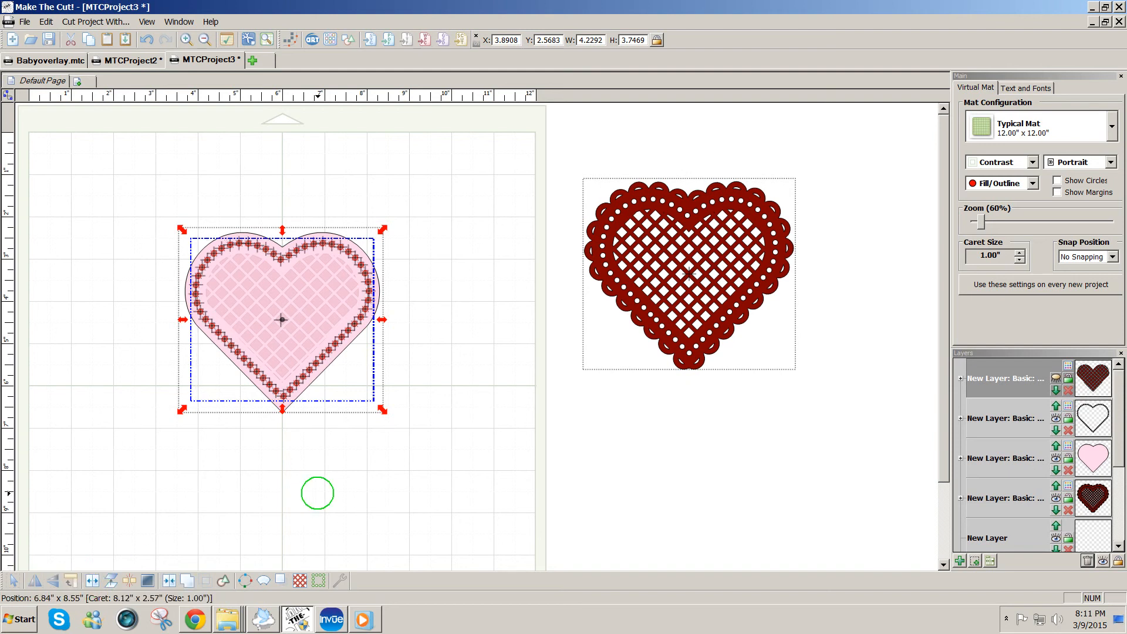
{"action": "left_click", "coordinate": [314, 487]}
{"action": "left_click", "coordinate": [283, 396]}
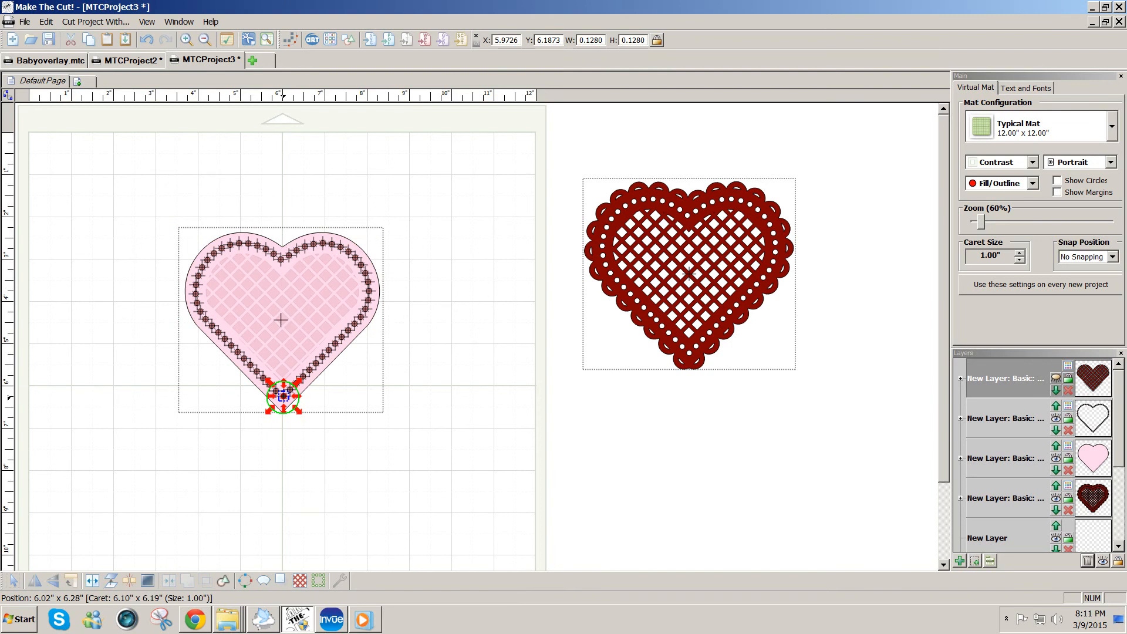
{"action": "left_click", "coordinate": [432, 430]}
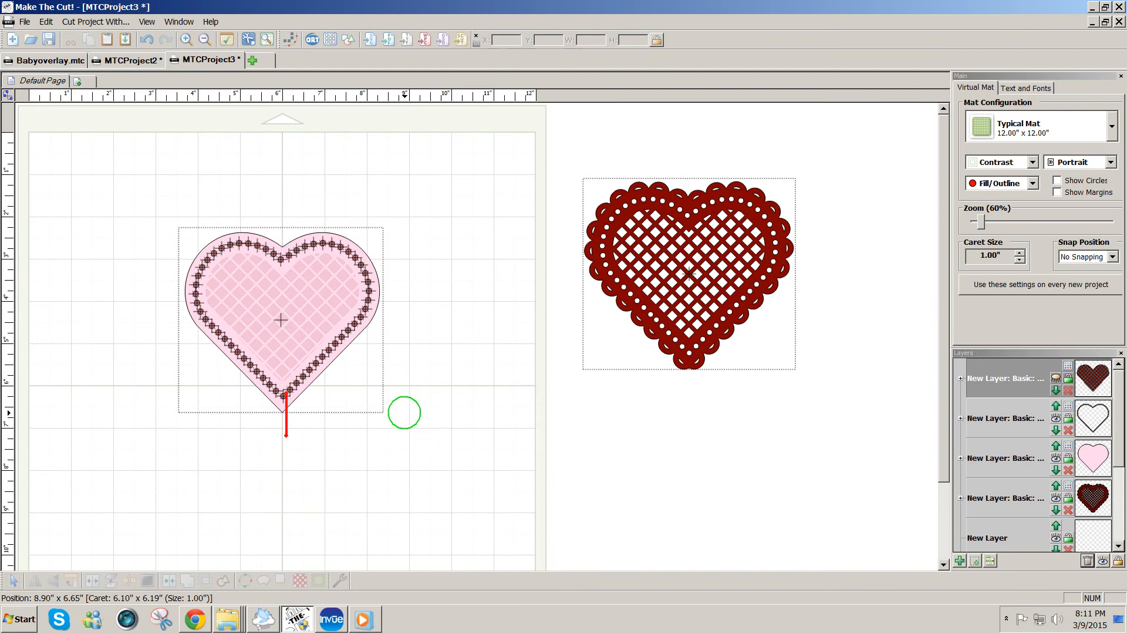
{"action": "left_click", "coordinate": [281, 260]}
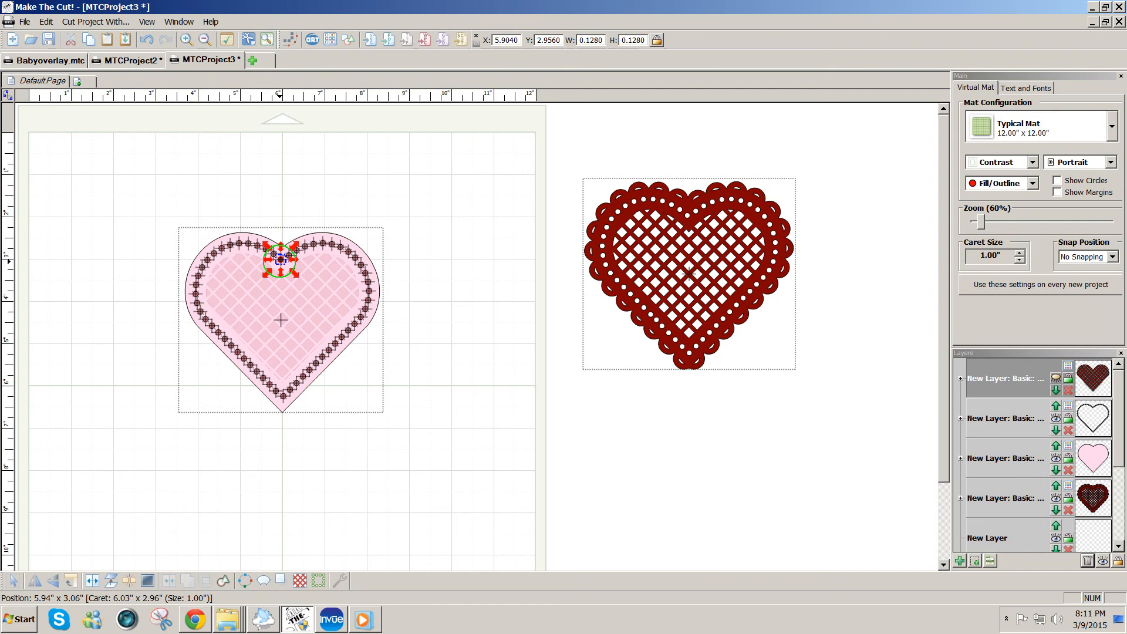
{"action": "left_click", "coordinate": [433, 330]}
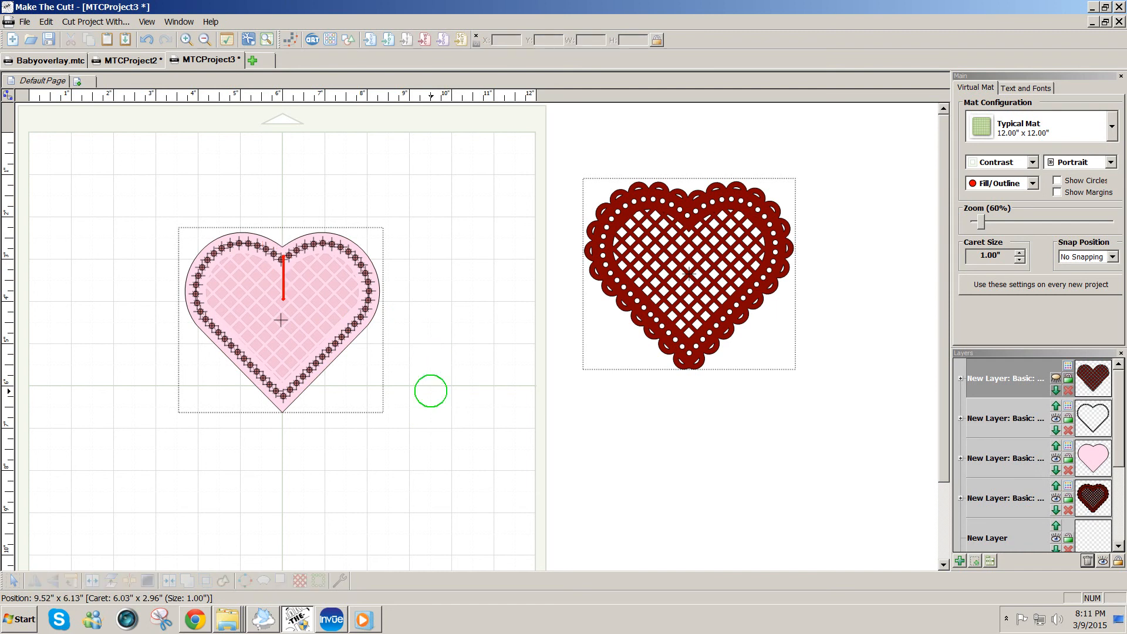
{"action": "left_click_drag", "start_coordinate": [144, 402], "coordinate": [438, 234]}
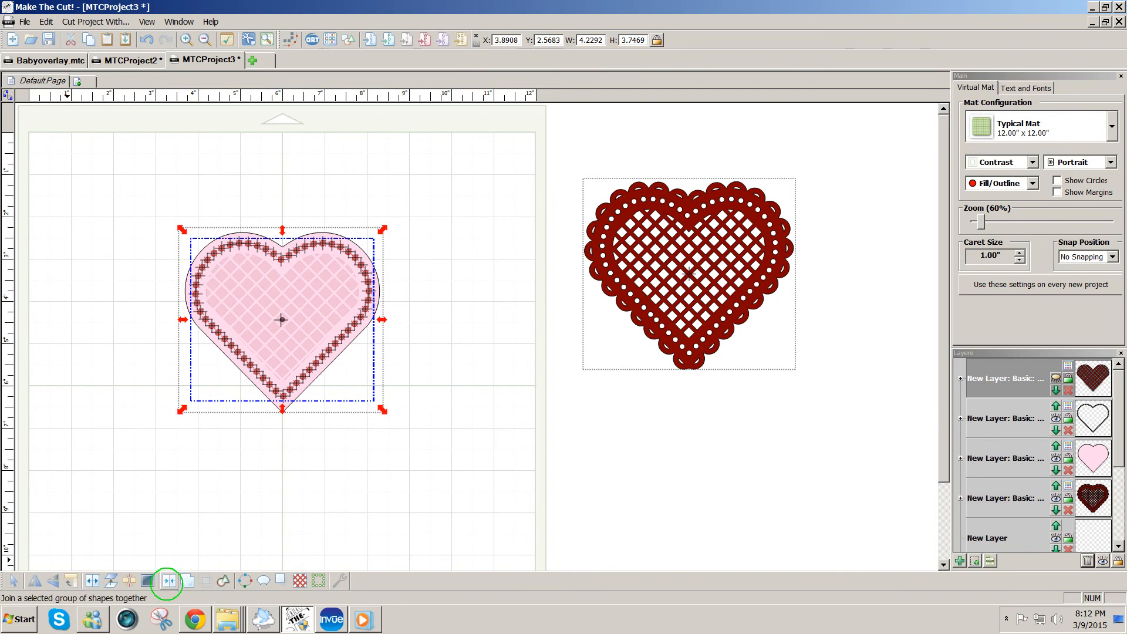
{"action": "left_click", "coordinate": [168, 581]}
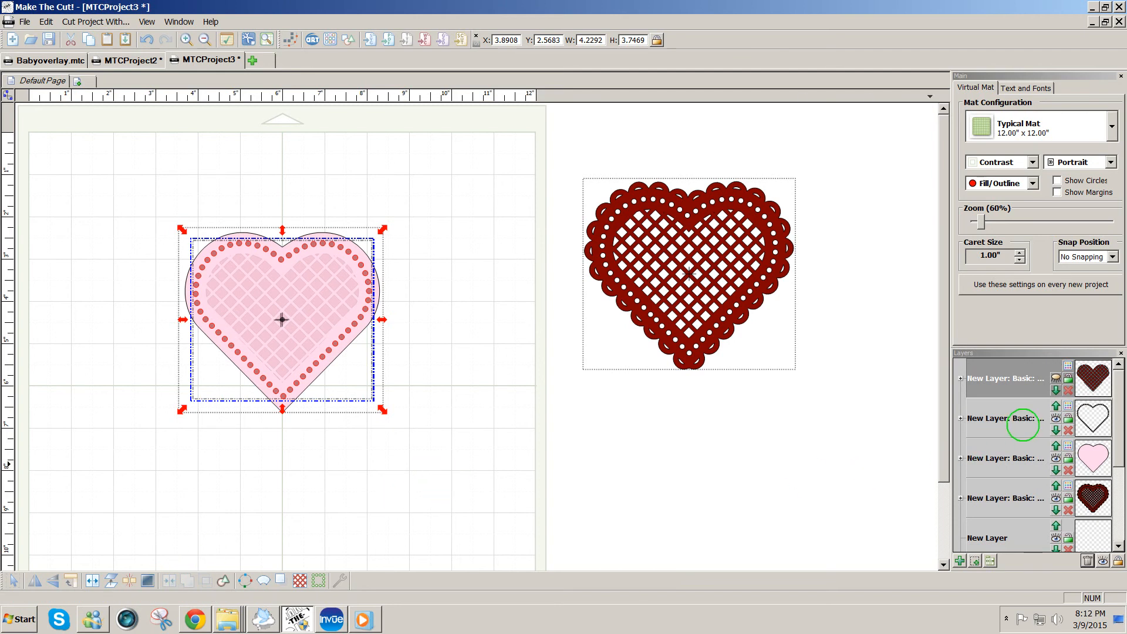
- Hide the rhinestone outline's layer and add a Block Arc from the basic shapes library
{"action": "left_click", "coordinate": [1056, 418]}
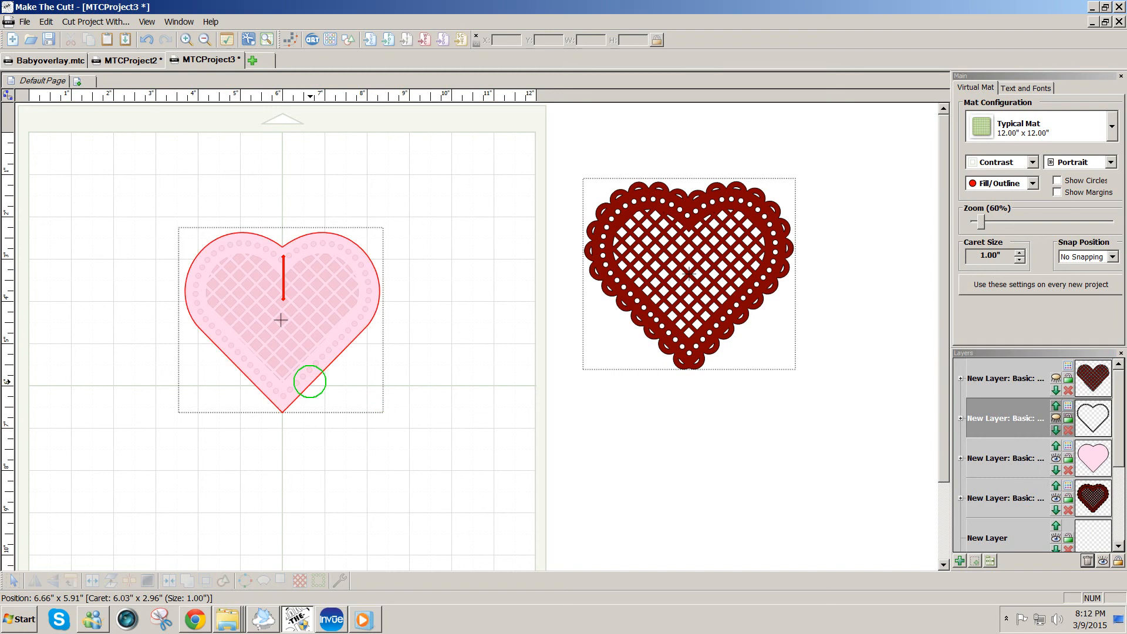
{"action": "left_click", "coordinate": [309, 381]}
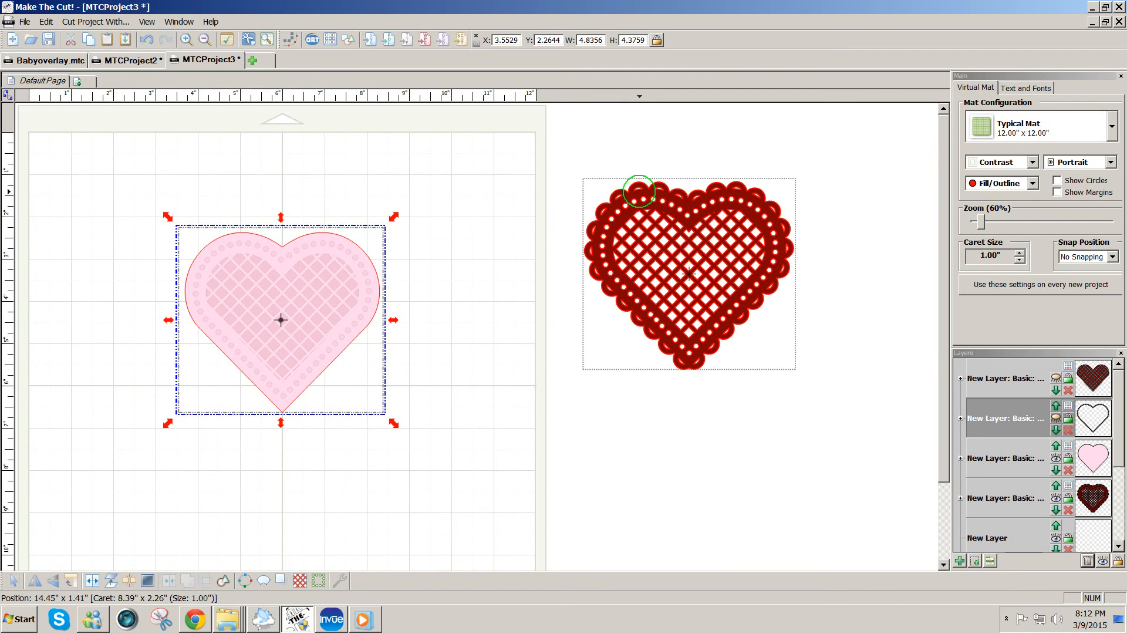
{"action": "left_click", "coordinate": [343, 166]}
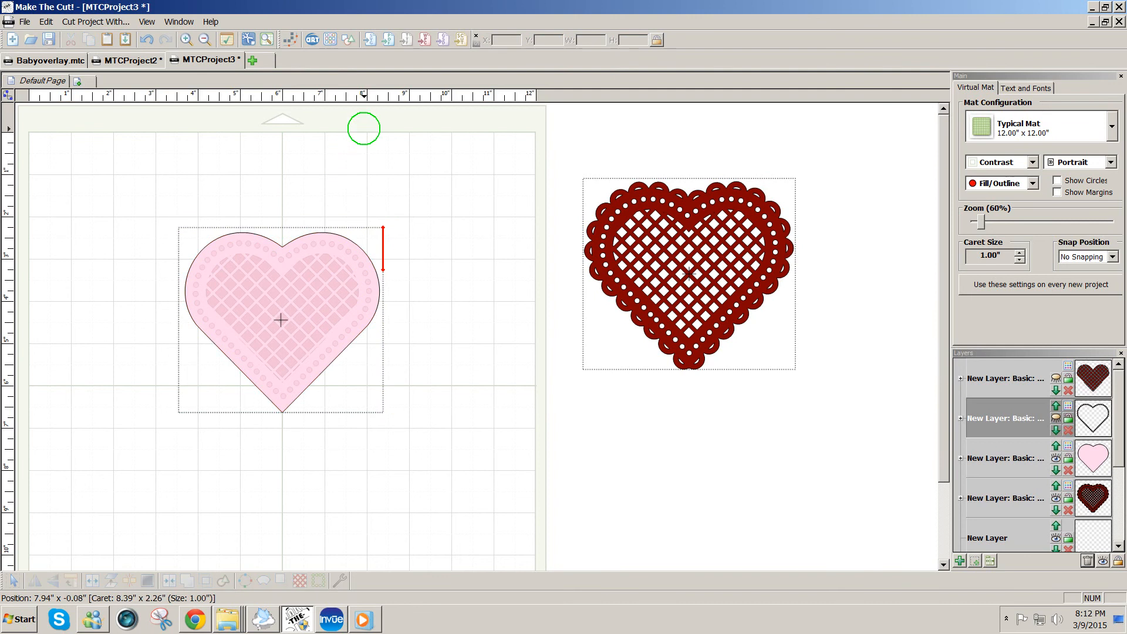
{"action": "left_click", "coordinate": [348, 39]}
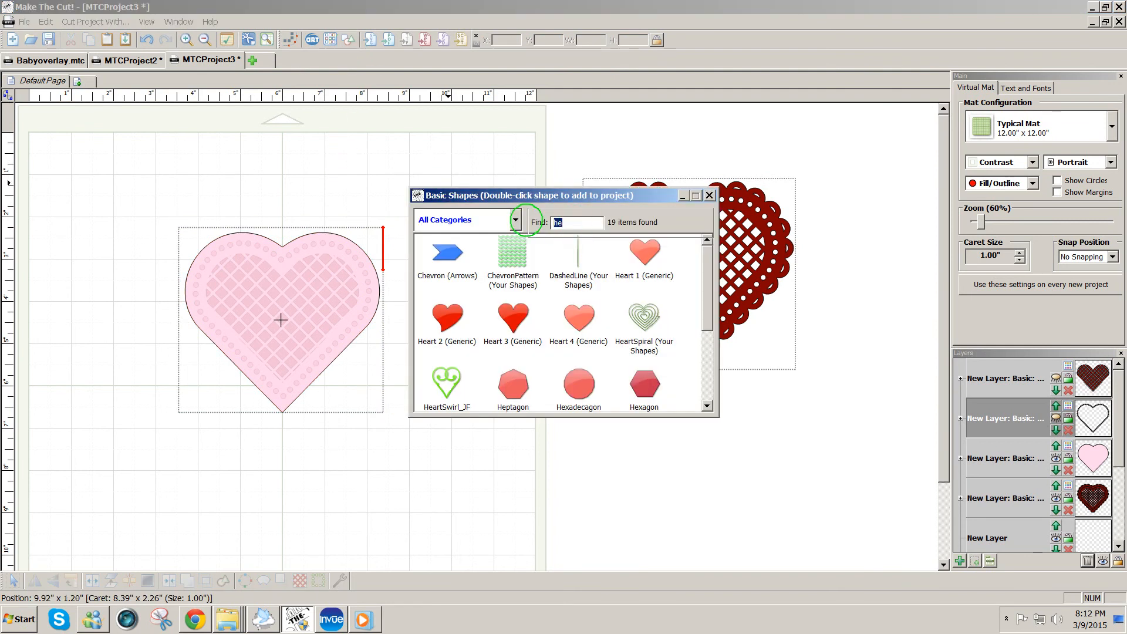
{"action": "type", "text": "arc"}
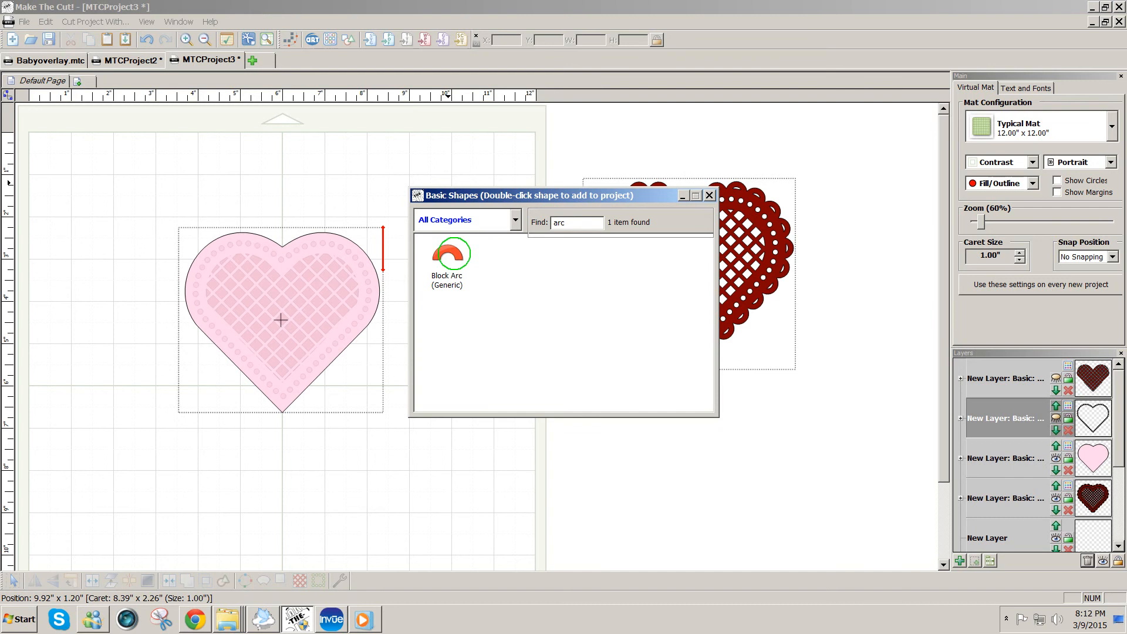
{"action": "double_click", "coordinate": [451, 251]}
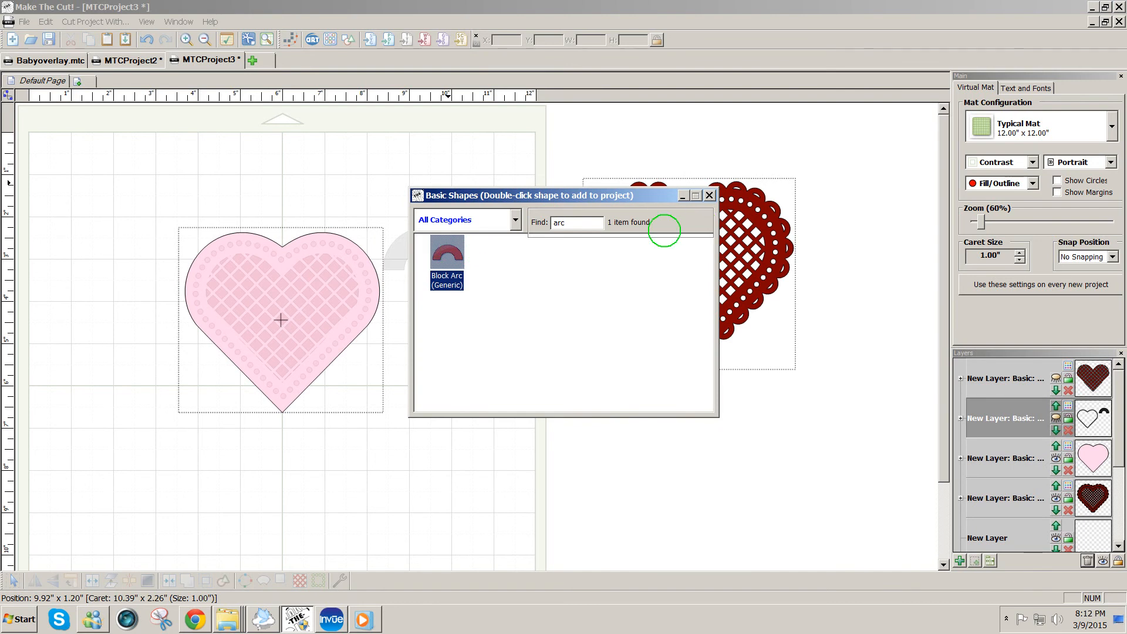
{"action": "left_click", "coordinate": [709, 195]}
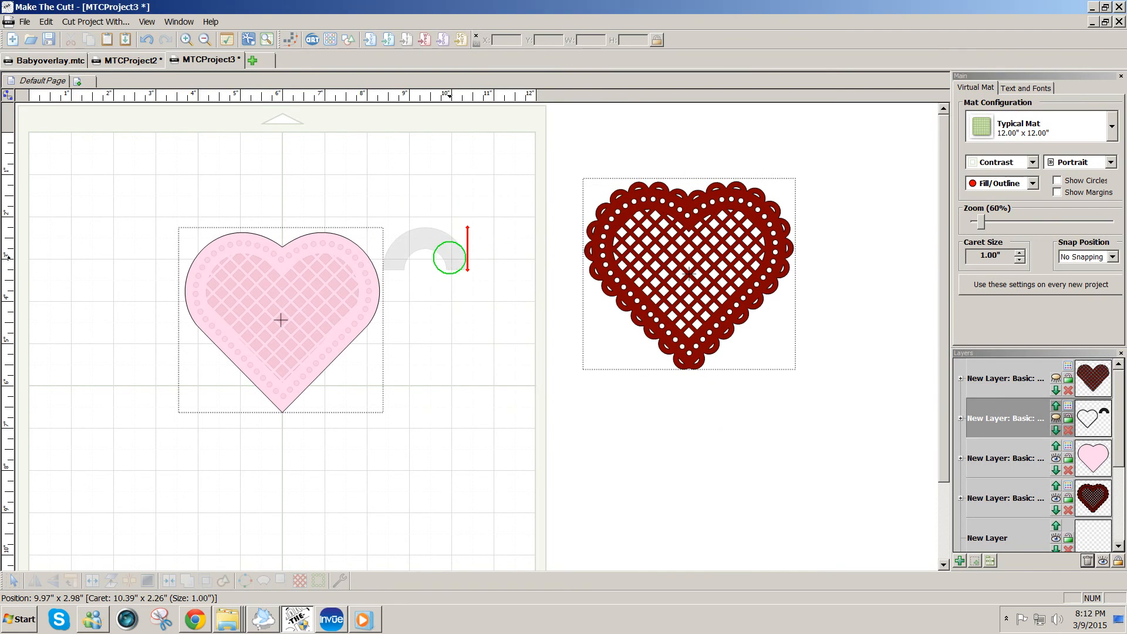
- Undo the Block Arc, add it again on a new layer, and place it above and right of the heart
{"action": "key", "text": "ctrl+z"}
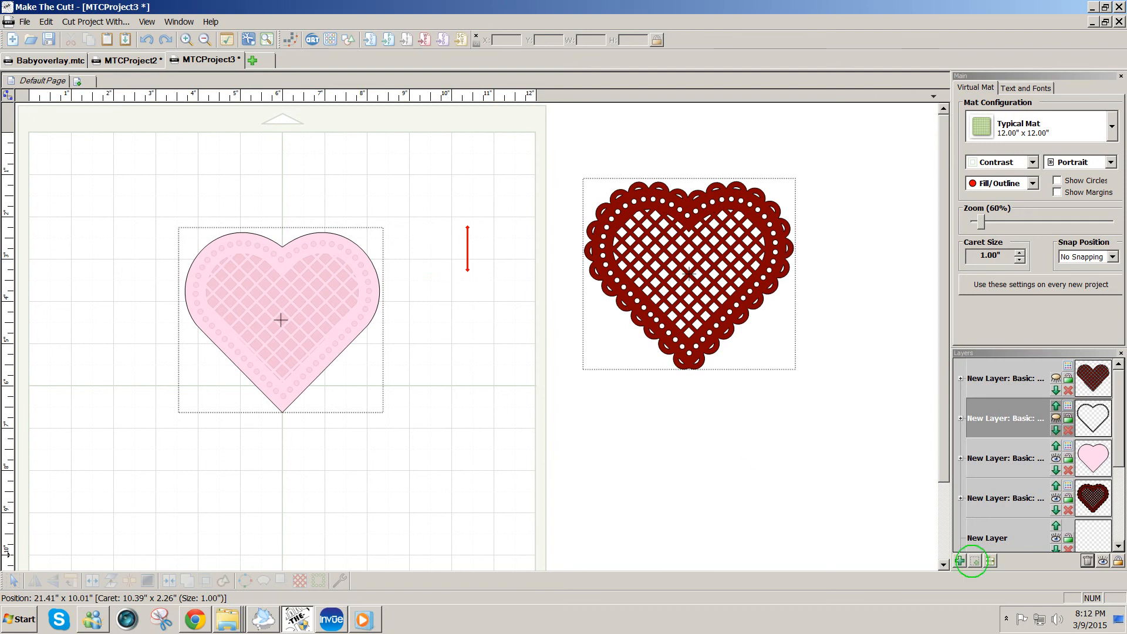
{"action": "left_click", "coordinate": [960, 560]}
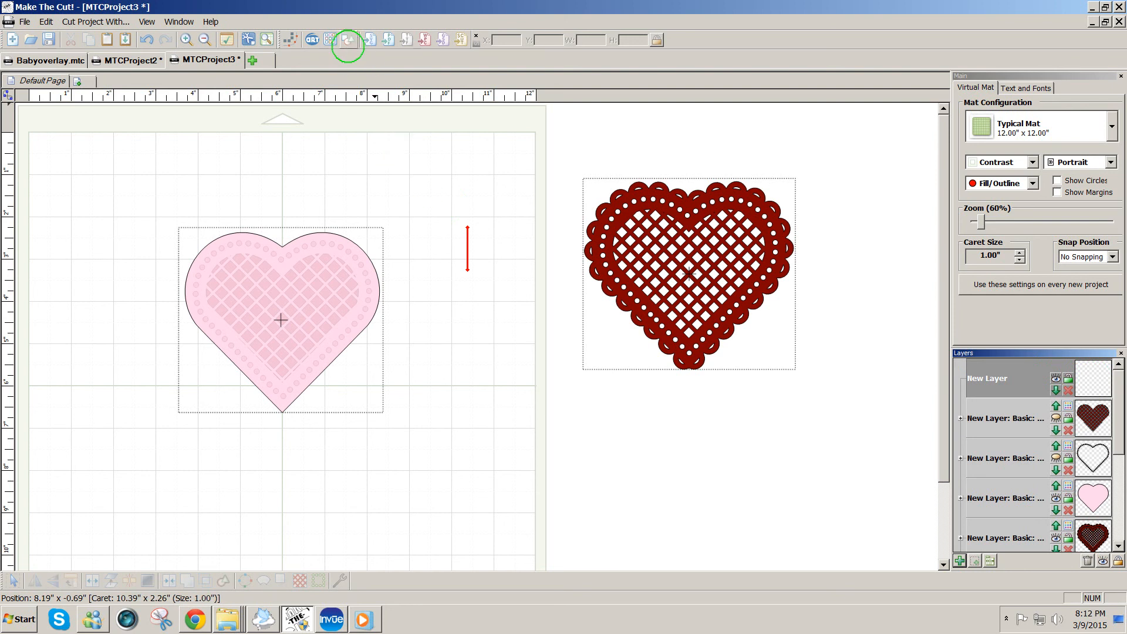
{"action": "left_click", "coordinate": [349, 40]}
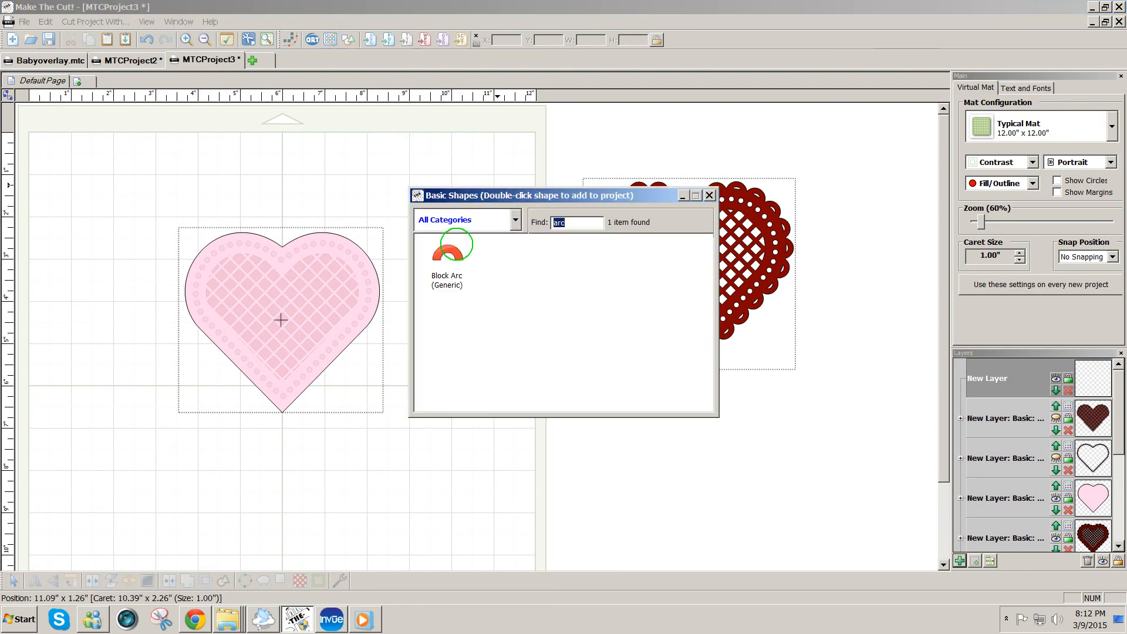
{"action": "double_click", "coordinate": [452, 252]}
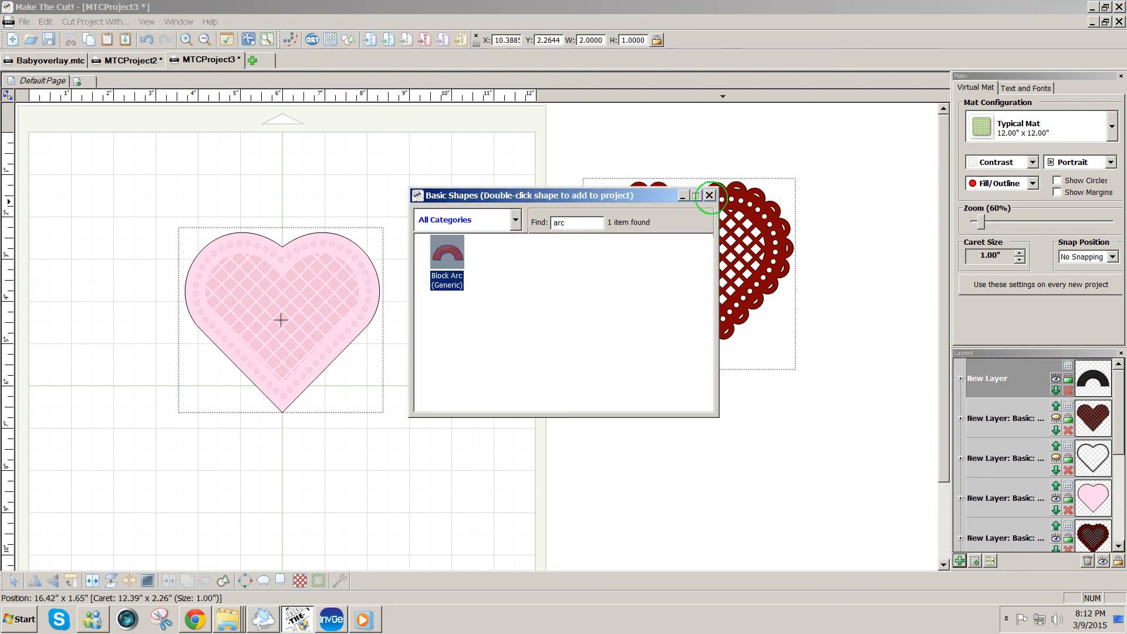
{"action": "left_click", "coordinate": [709, 194]}
{"action": "left_click_drag", "start_coordinate": [536, 266], "coordinate": [420, 205]}
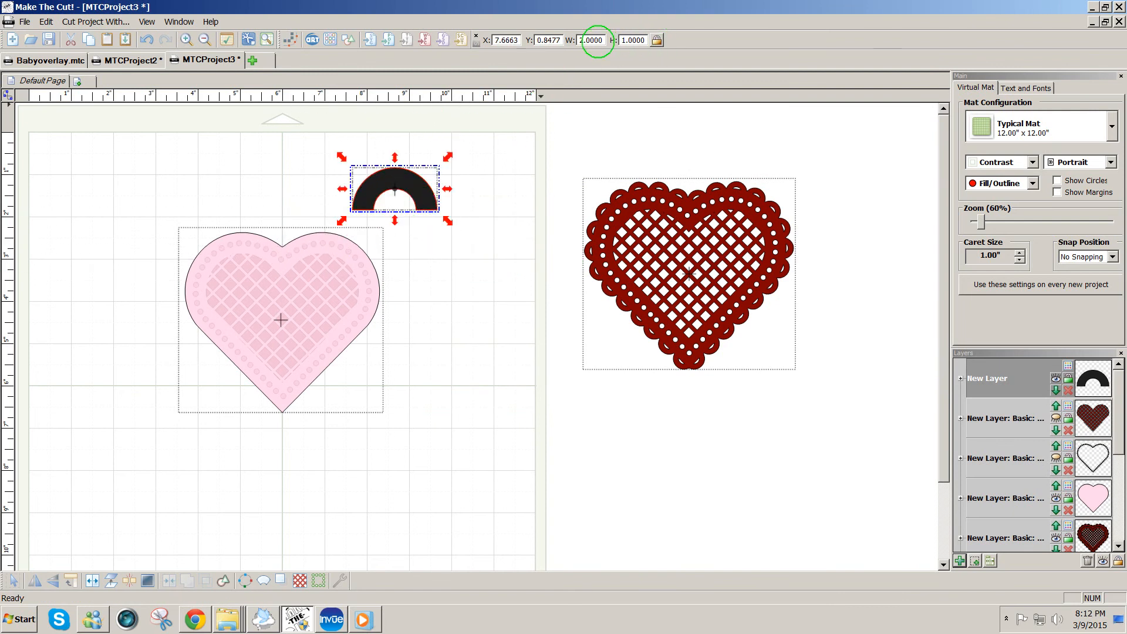
- Set the arc's width to 0.5 in and place the arc on the top edge of the heart's left lobe
{"action": "double_click", "coordinate": [590, 39]}
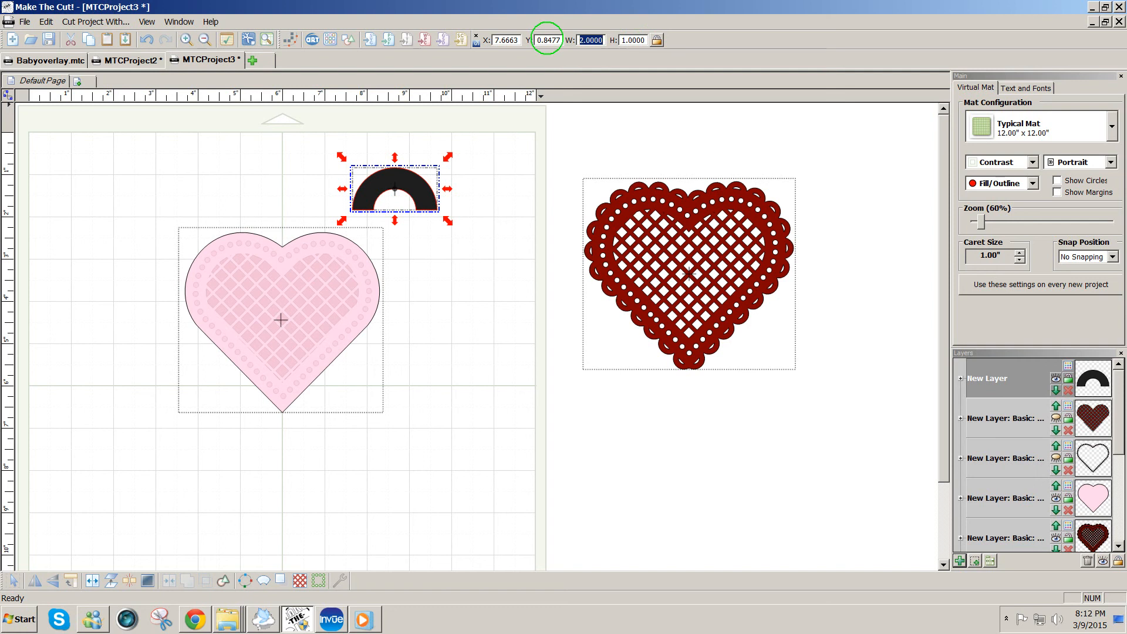
{"action": "type", "text": ".5"}
{"action": "key", "text": "Return"}
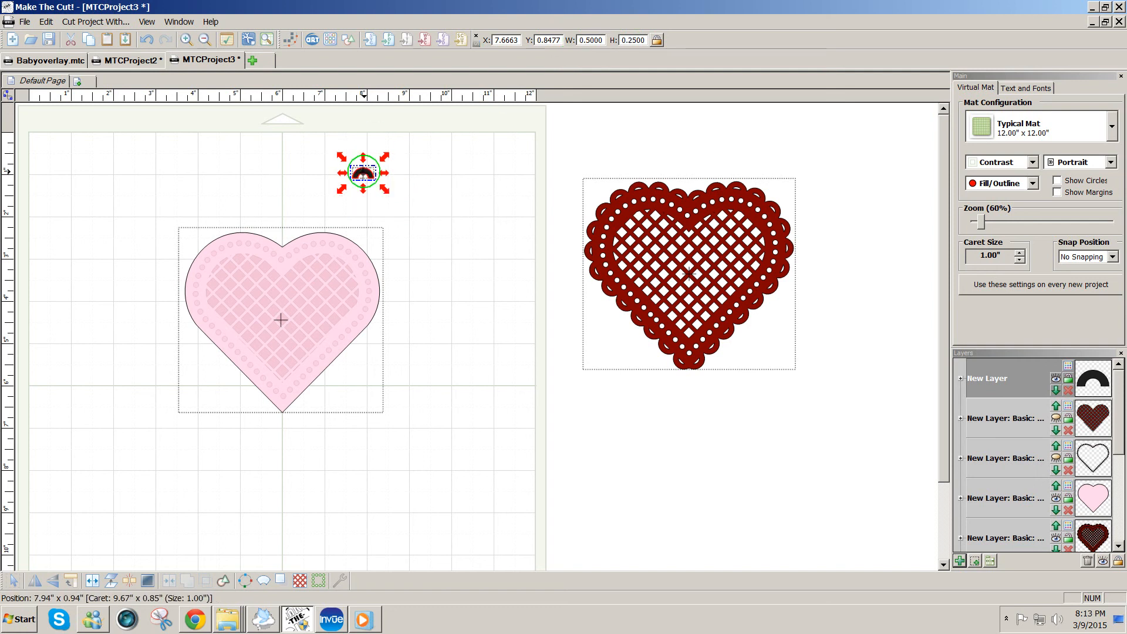
{"action": "left_click_drag", "start_coordinate": [363, 172], "coordinate": [243, 209]}
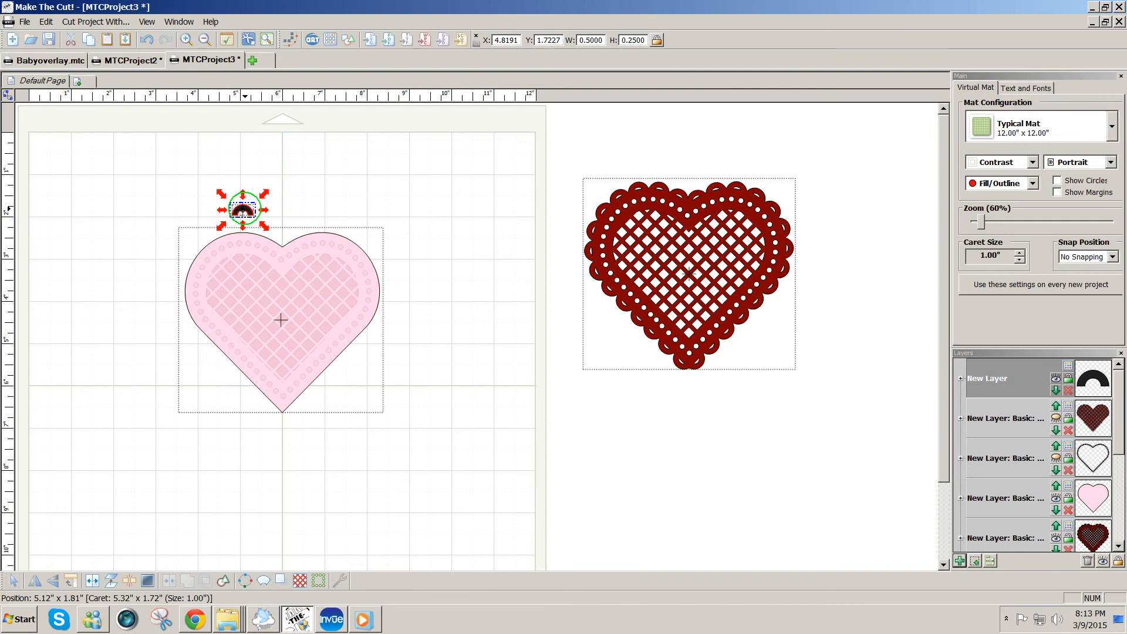
{"action": "left_click_drag", "start_coordinate": [240, 204], "coordinate": [241, 236]}
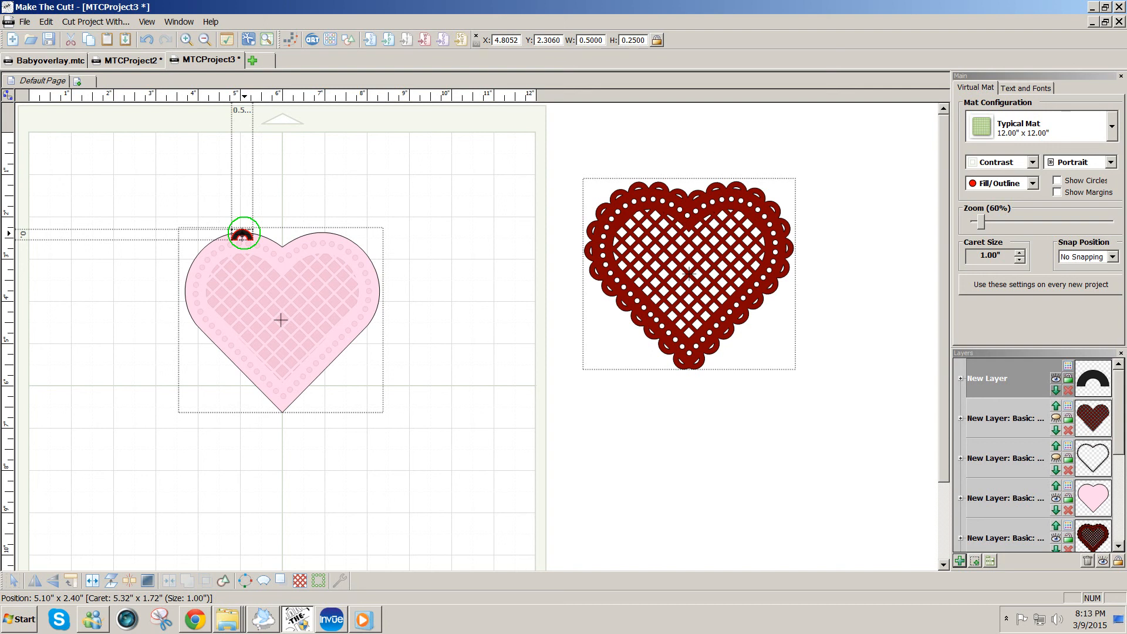
- Wrap the arc around the outer heart's path with a repeat count of 27
{"action": "left_click", "coordinate": [244, 233]}
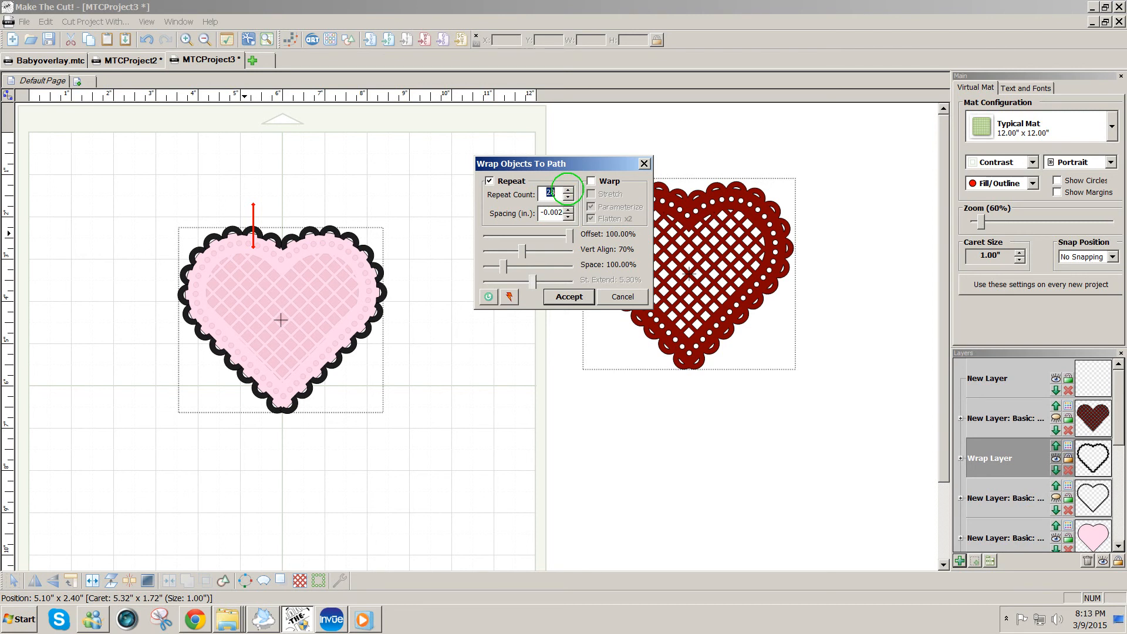
{"action": "left_click", "coordinate": [568, 197]}
{"action": "left_click", "coordinate": [568, 197]}
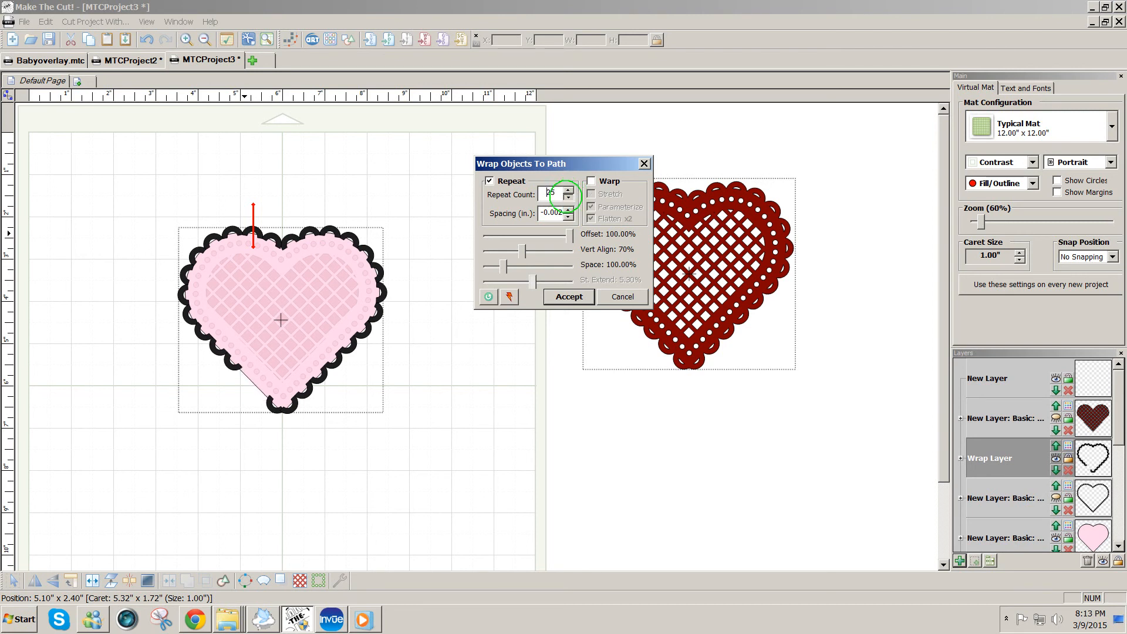
{"action": "left_click", "coordinate": [568, 197]}
{"action": "left_click", "coordinate": [567, 197]}
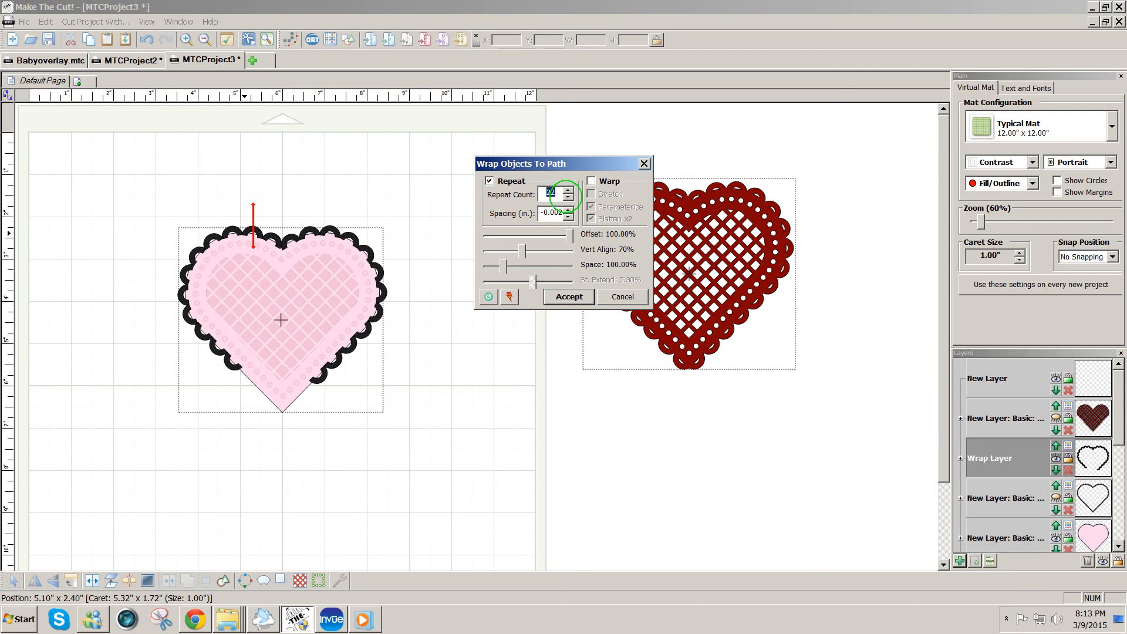
{"action": "left_click", "coordinate": [567, 190]}
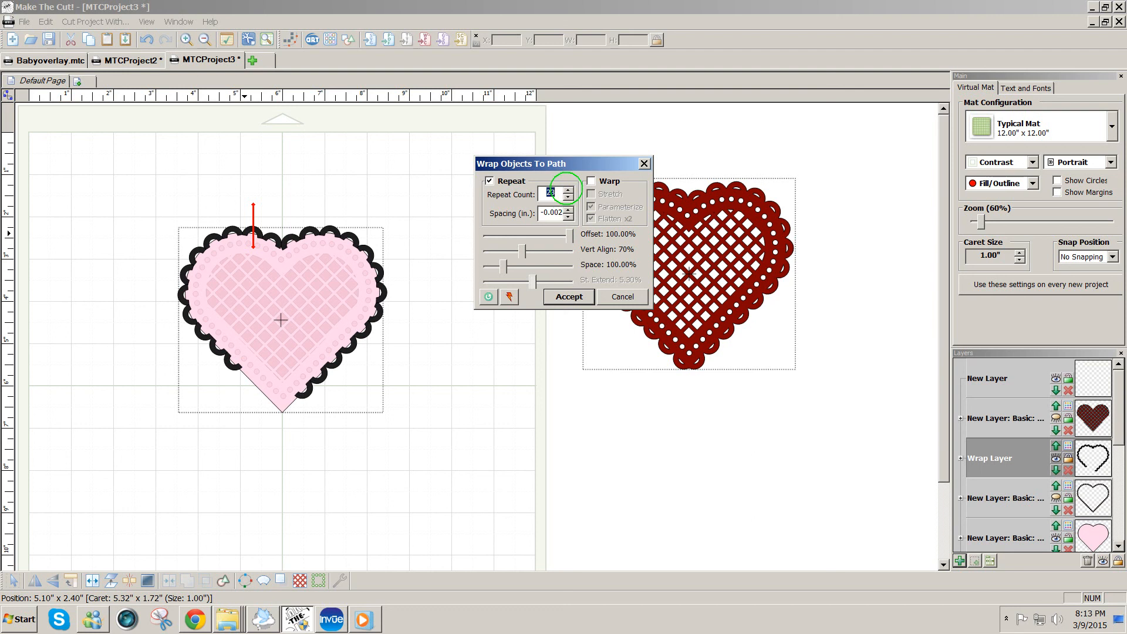
{"action": "left_click", "coordinate": [568, 191]}
{"action": "left_click", "coordinate": [567, 191]}
{"action": "left_click", "coordinate": [568, 191]}
{"action": "left_click", "coordinate": [568, 191]}
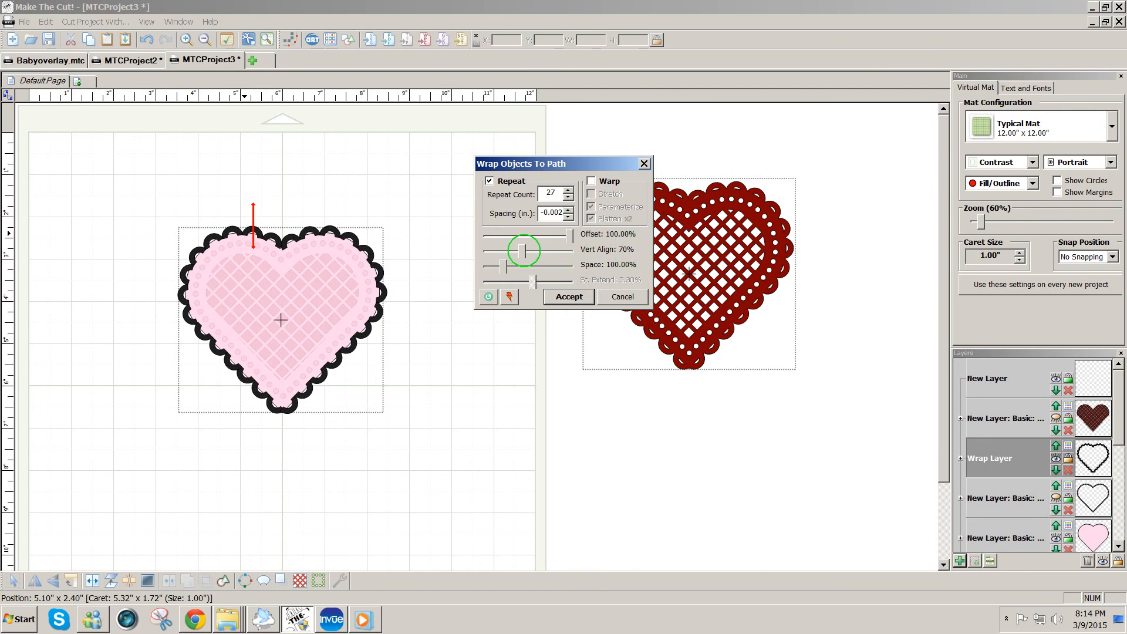
- Set the wrap's vertical alignment to 86% and accept the lace edge without welding the paths
{"action": "left_click_drag", "start_coordinate": [523, 251], "coordinate": [525, 251]}
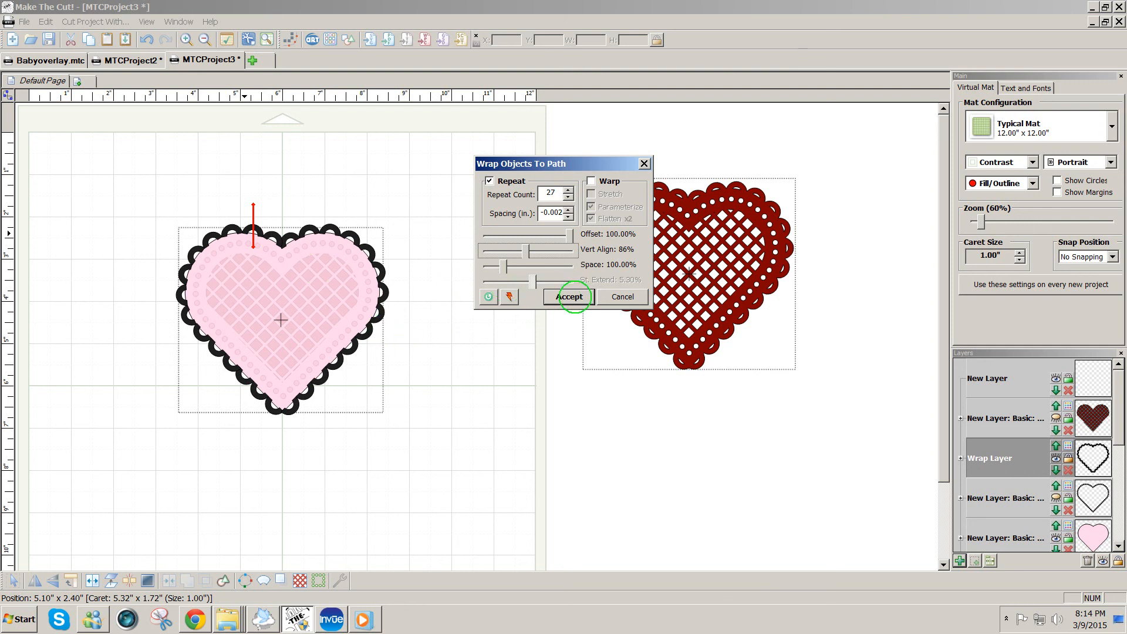
{"action": "left_click", "coordinate": [574, 297]}
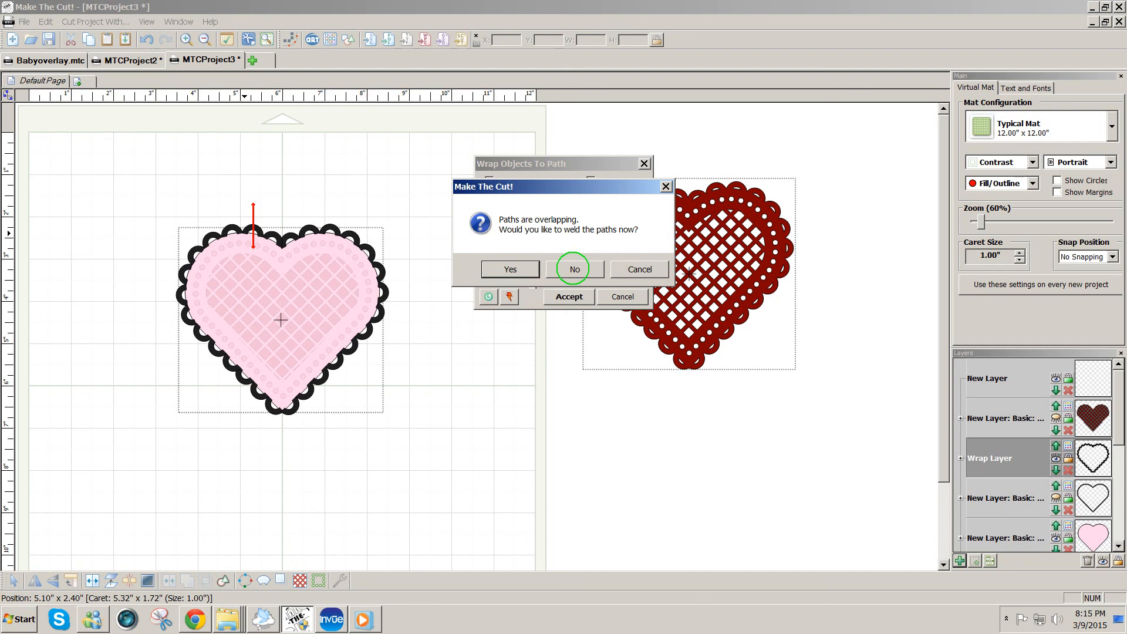
{"action": "left_click", "coordinate": [572, 269]}
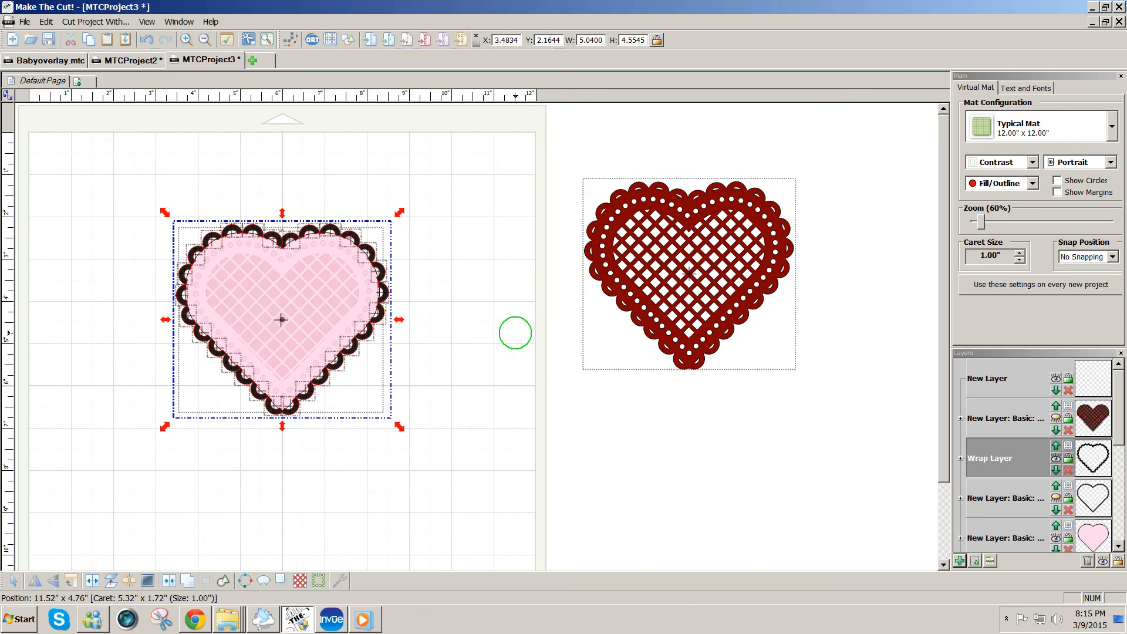
{"action": "left_click", "coordinate": [515, 333]}
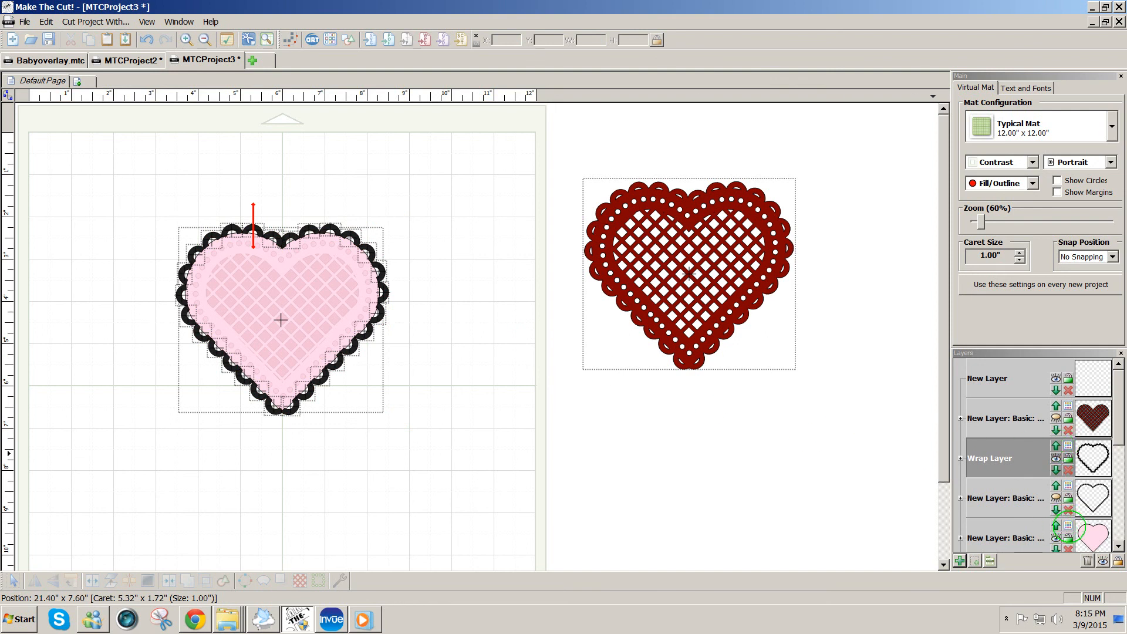
- Move the pink heart's layer to the top and weld the heart with the arcs around it
{"action": "right_click", "coordinate": [994, 537]}
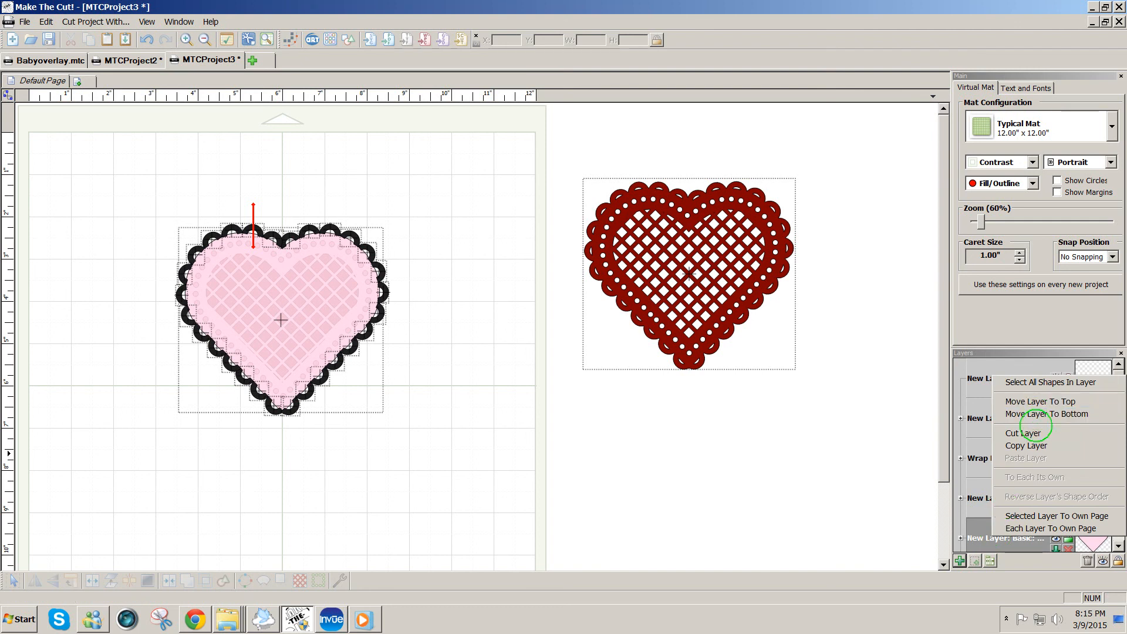
{"action": "left_click", "coordinate": [1037, 401]}
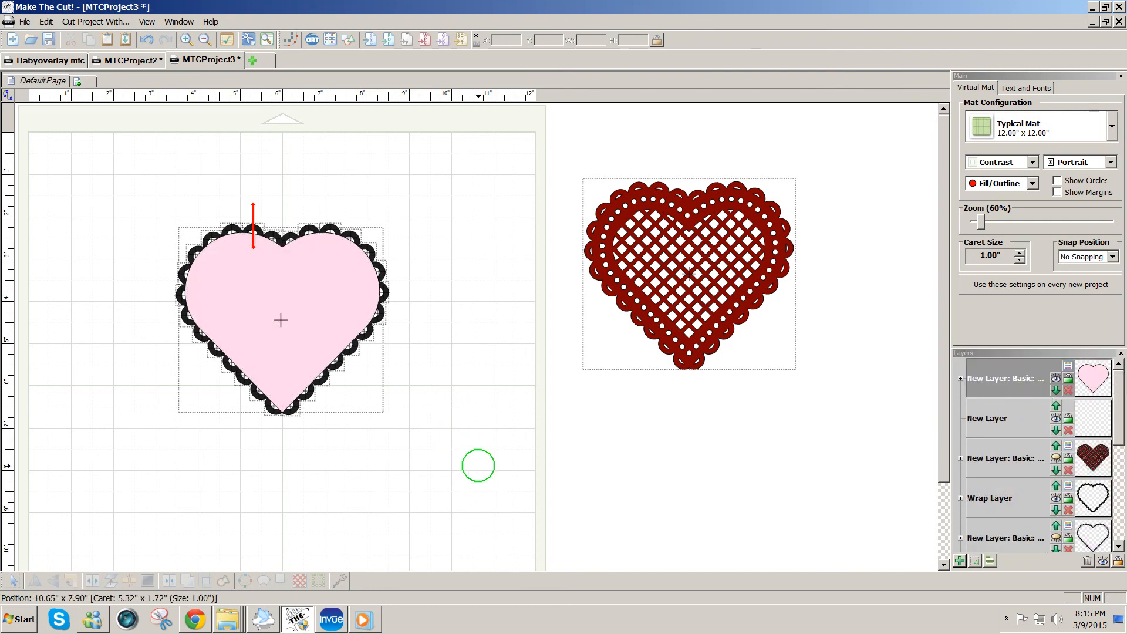
{"action": "left_click_drag", "start_coordinate": [478, 463], "coordinate": [69, 165]}
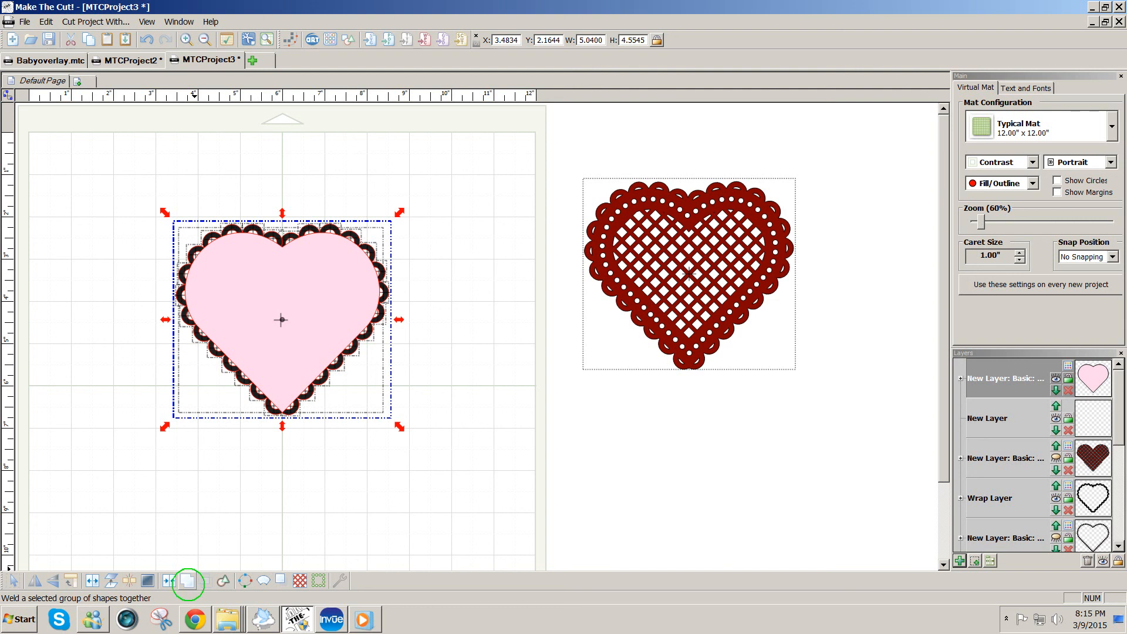
{"action": "left_click", "coordinate": [188, 581]}
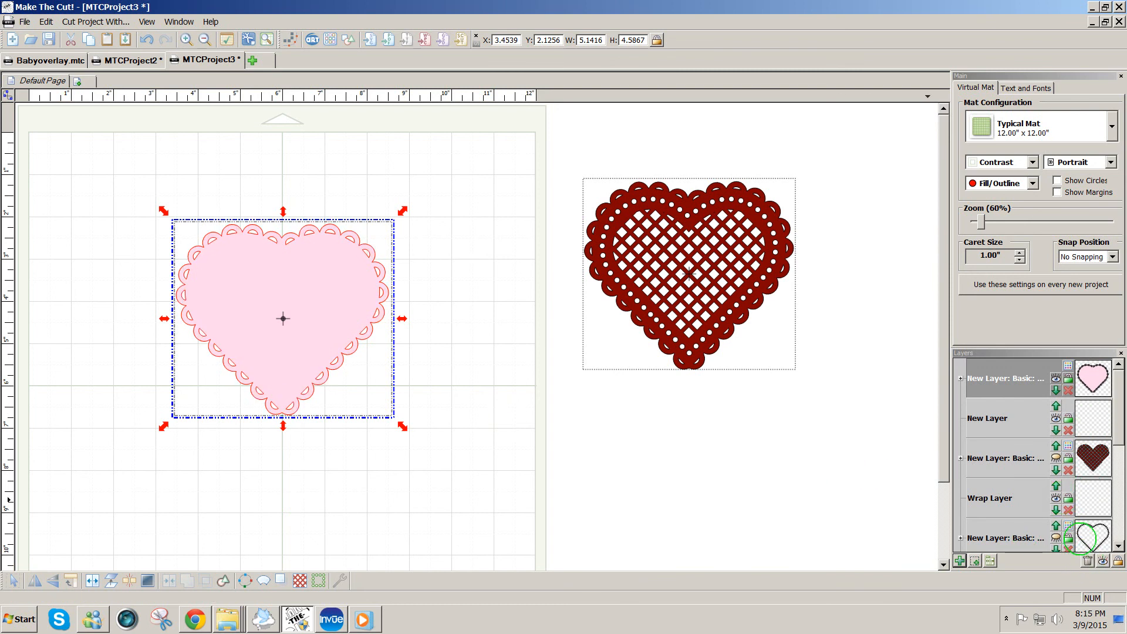
- Remove the empty layers and show all hidden layers
{"action": "left_click", "coordinate": [1087, 560]}
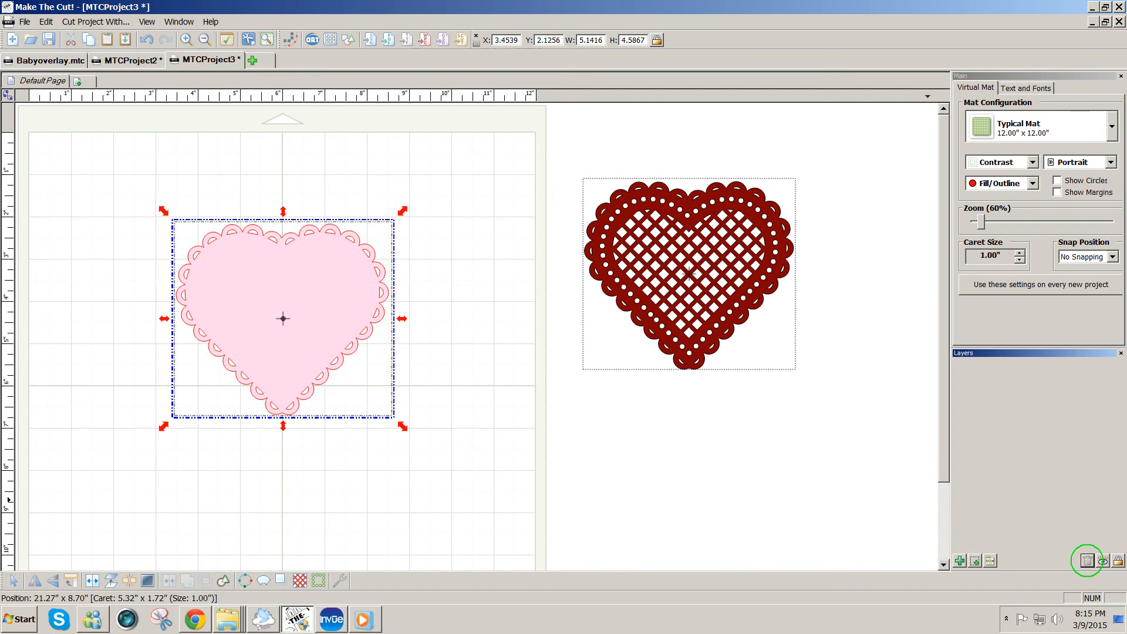
{"action": "left_click", "coordinate": [1103, 561]}
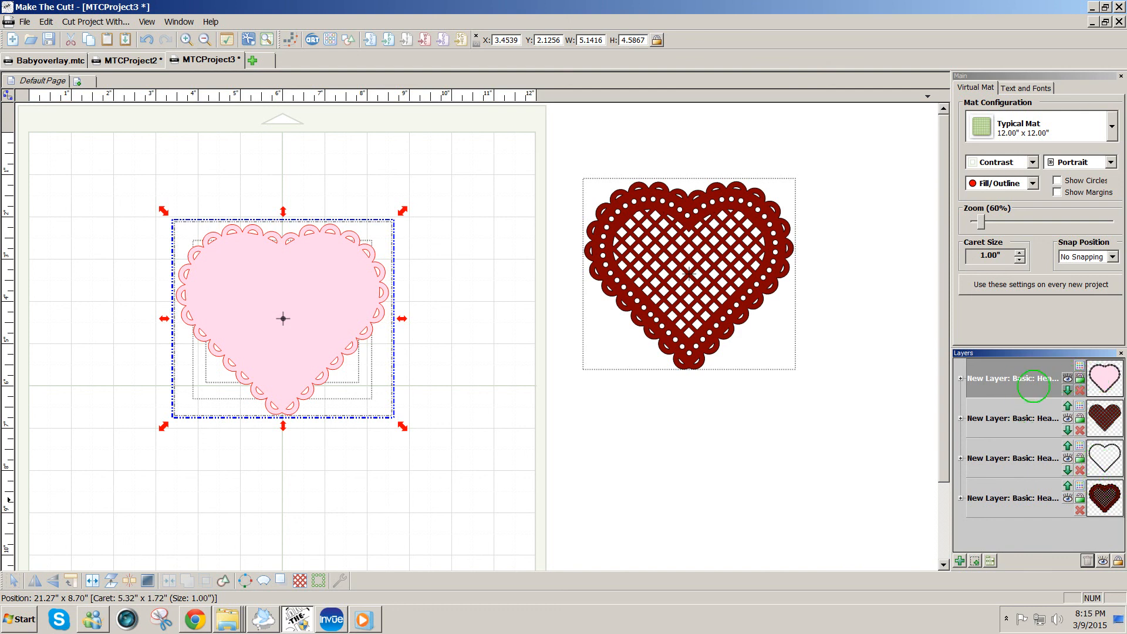
- Move the lattice heart and the rhinestone outline layers above the lace-edged heart, with the rhinestone outline topmost
{"action": "left_click", "coordinate": [1067, 406]}
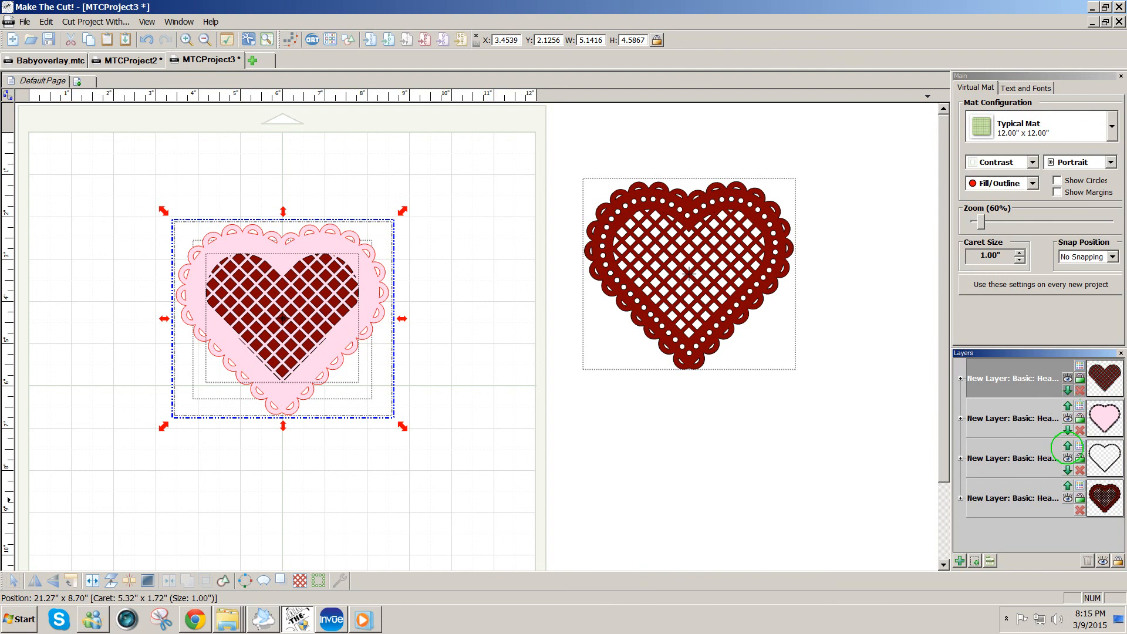
{"action": "left_click", "coordinate": [1067, 445]}
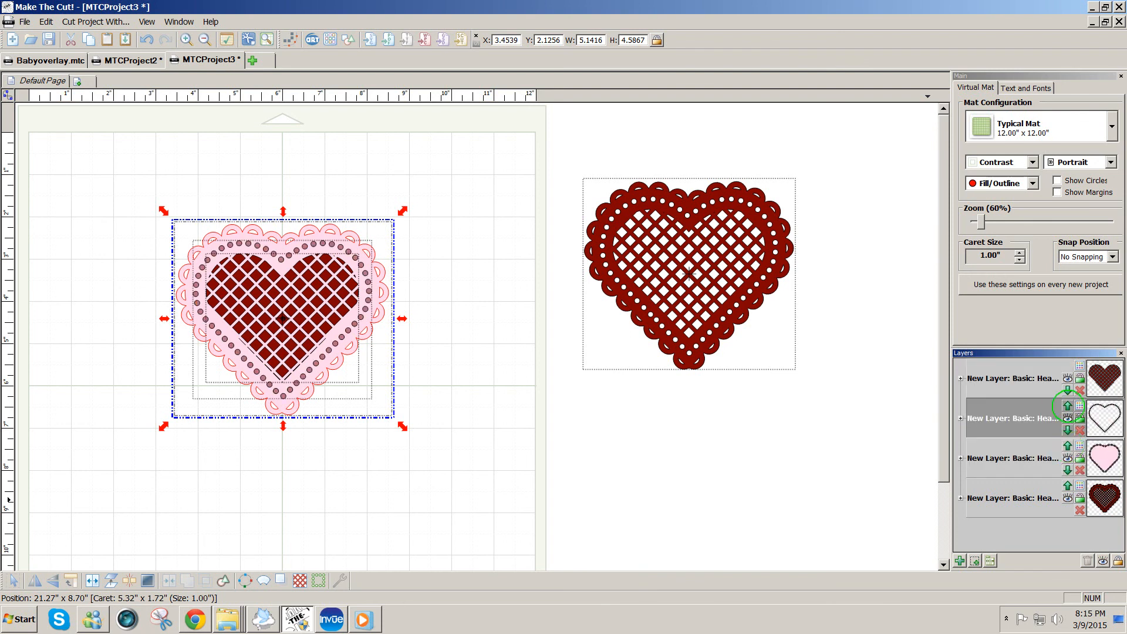
{"action": "left_click", "coordinate": [1067, 406]}
{"action": "left_click", "coordinate": [488, 395]}
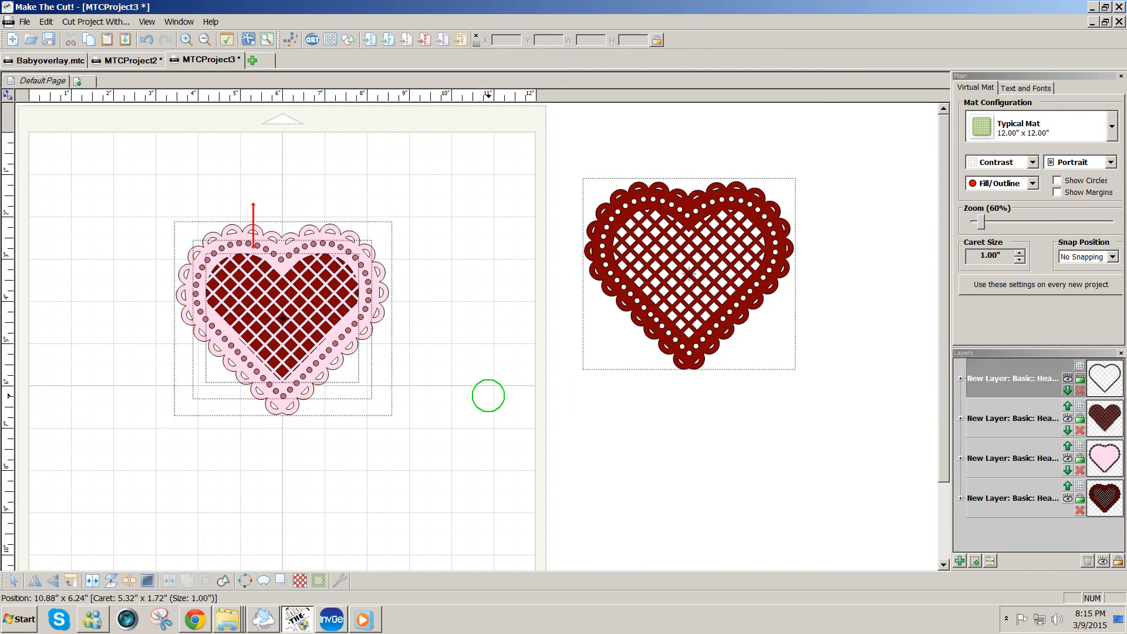
- Join the rhinestone outline, the lattice heart and the lace-edged heart into one shape
{"action": "left_click_drag", "start_coordinate": [491, 439], "coordinate": [97, 173]}
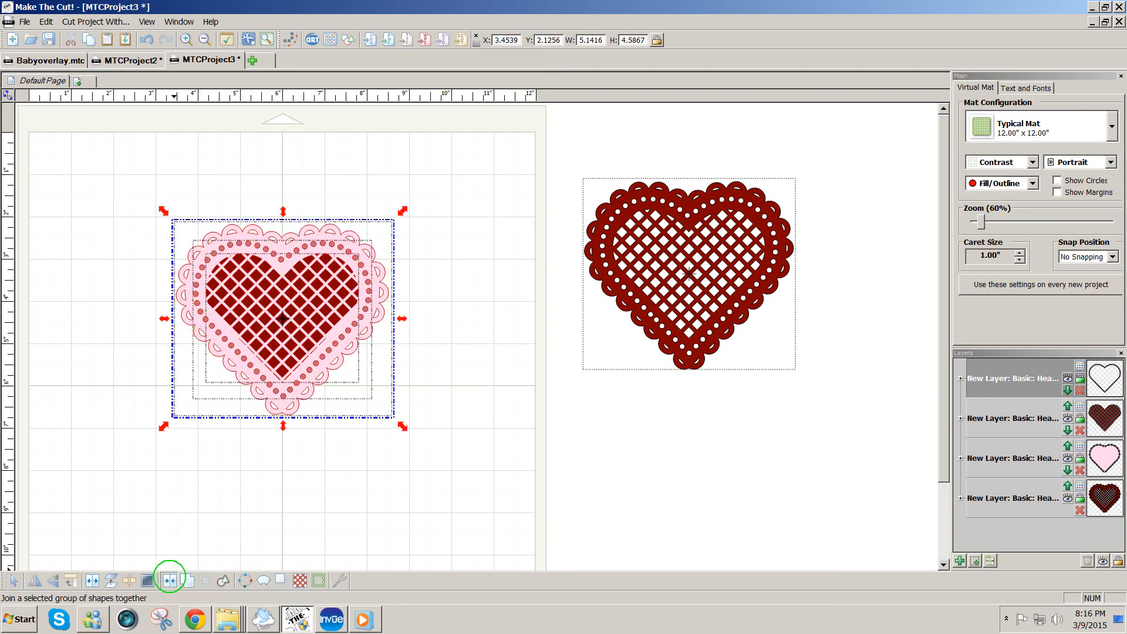
{"action": "left_click", "coordinate": [169, 581]}
{"action": "left_click", "coordinate": [379, 476]}
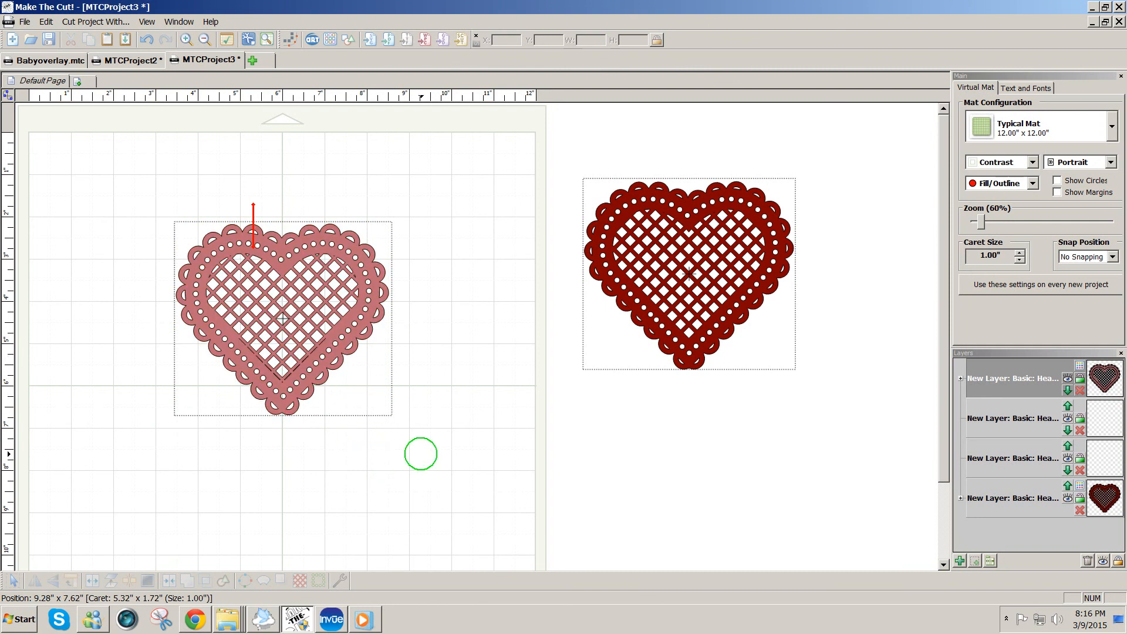
- Examine the seam between lattice and border in the lower half of the joined heart at 300% zoom
{"action": "left_click_drag", "start_coordinate": [421, 454], "coordinate": [106, 170]}
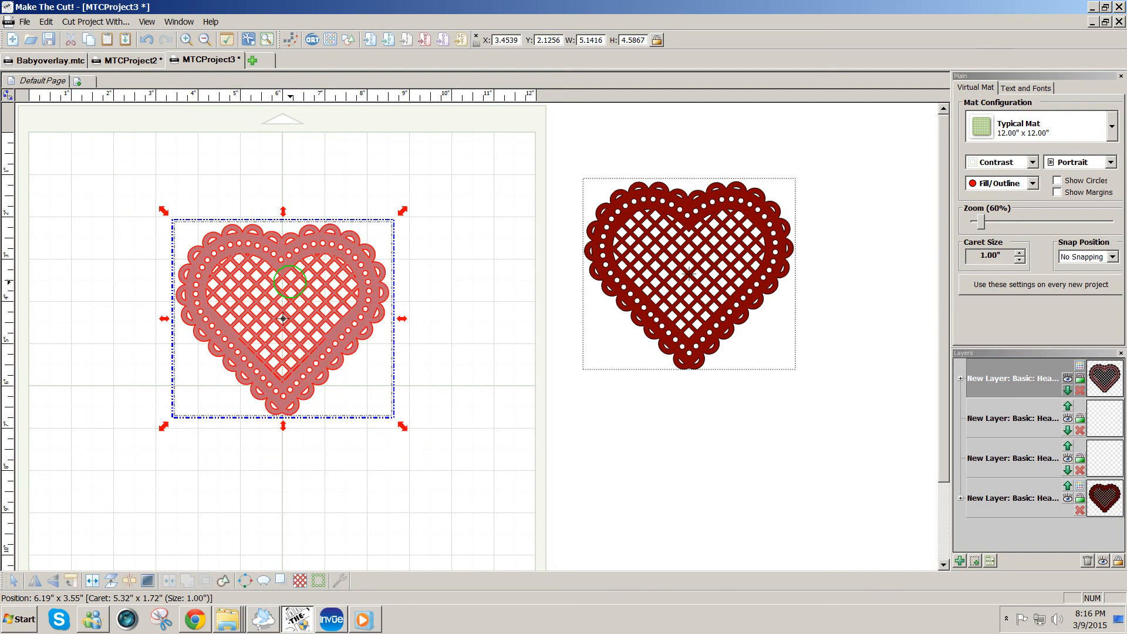
{"action": "key", "text": "3"}
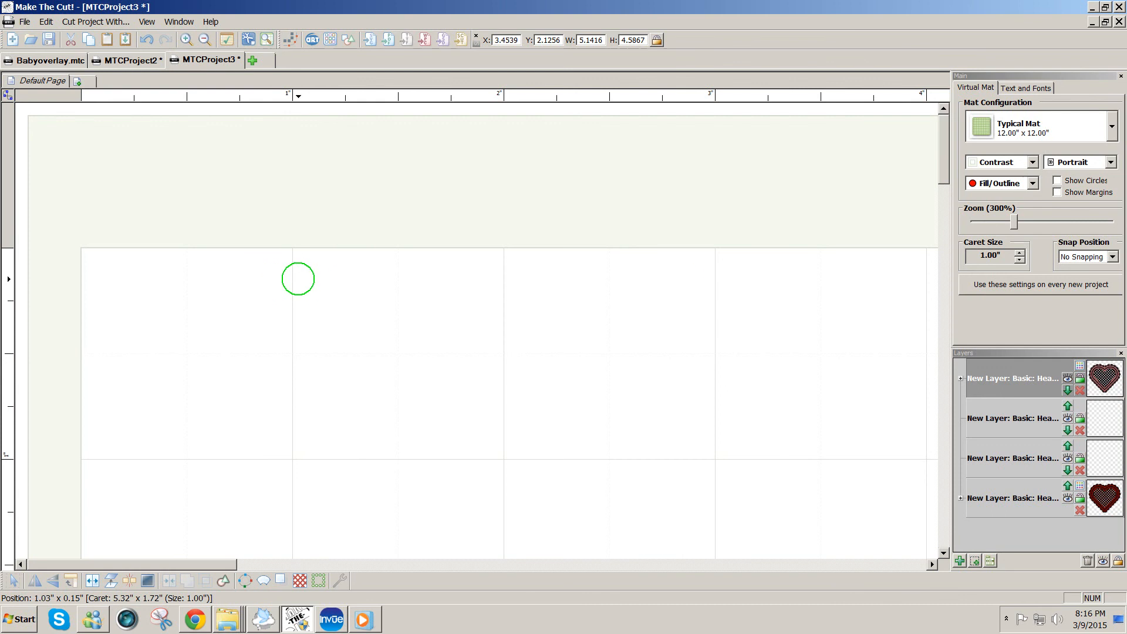
{"action": "left_click", "coordinate": [1004, 221]}
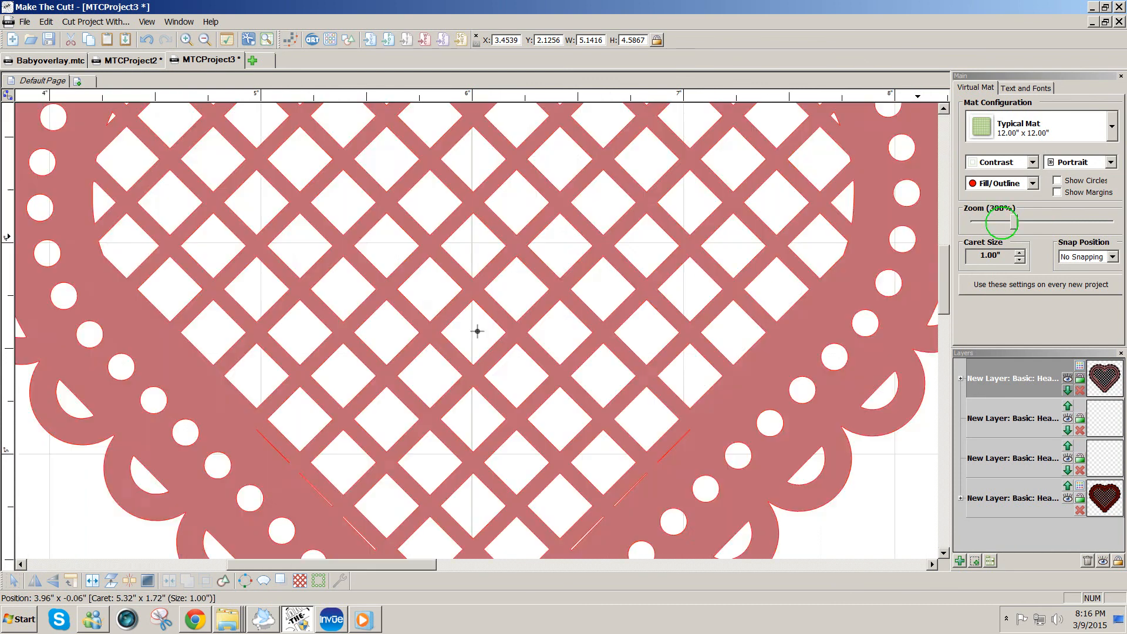
{"action": "left_click_drag", "start_coordinate": [934, 282], "coordinate": [936, 302]}
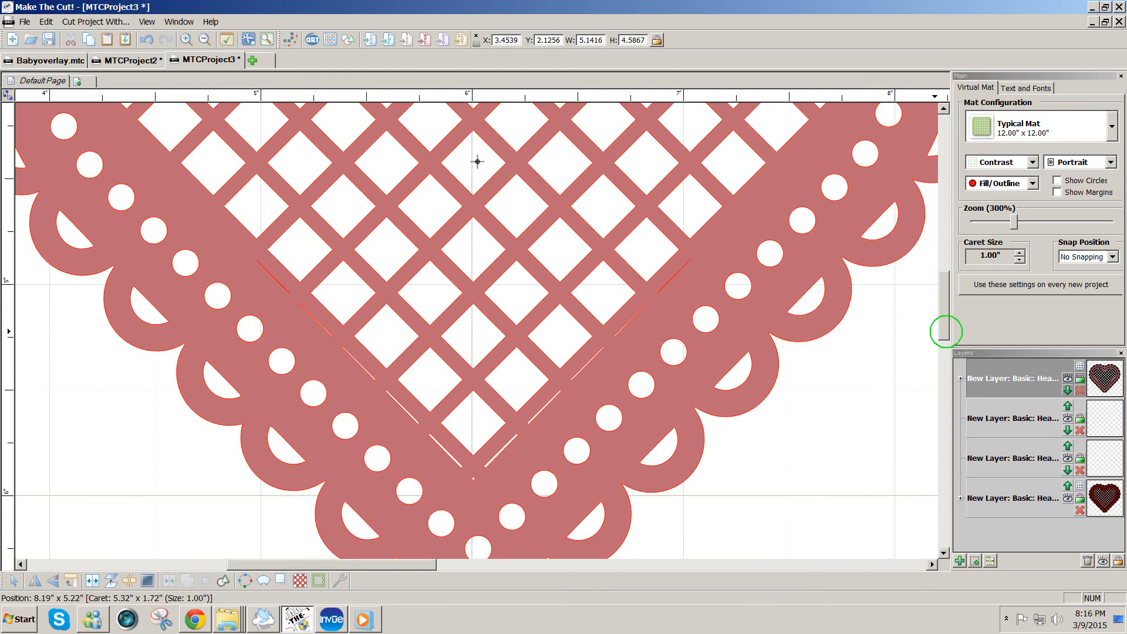
{"action": "left_click_drag", "start_coordinate": [945, 331], "coordinate": [943, 341]}
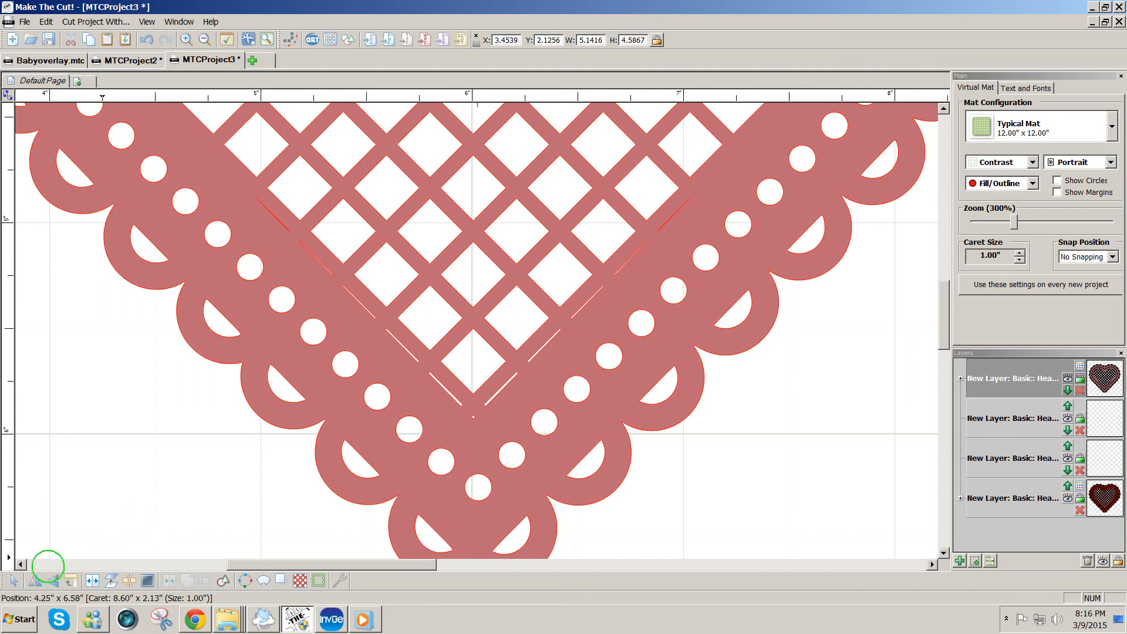
{"action": "key", "text": "ctrl+a"}
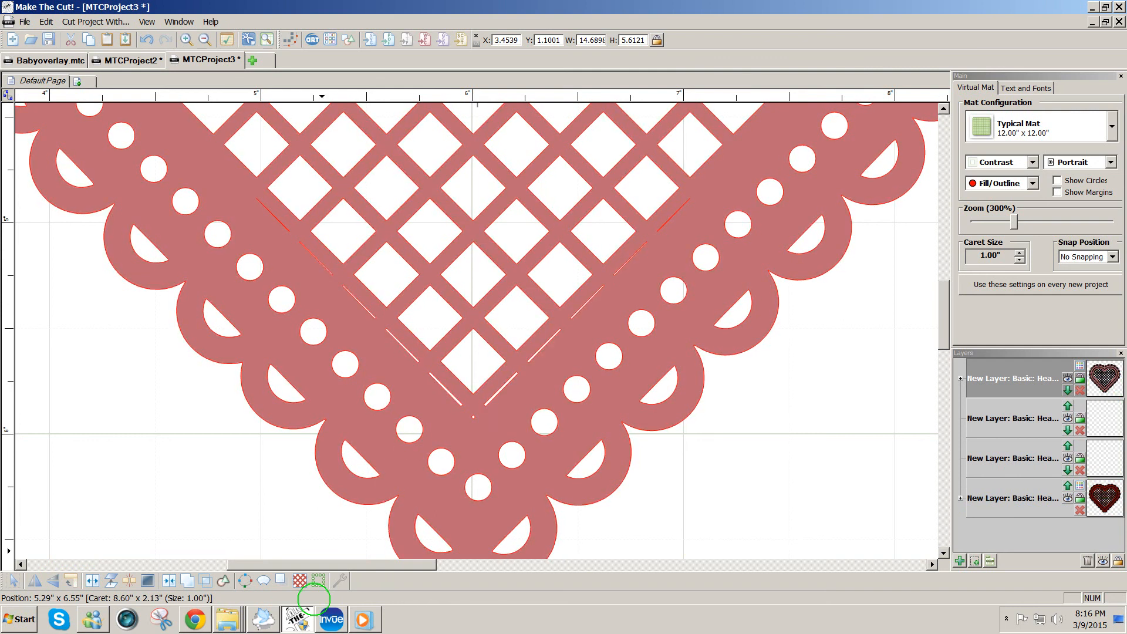
{"action": "left_click_drag", "start_coordinate": [317, 563], "coordinate": [265, 563]}
{"action": "left_click", "coordinate": [136, 523]}
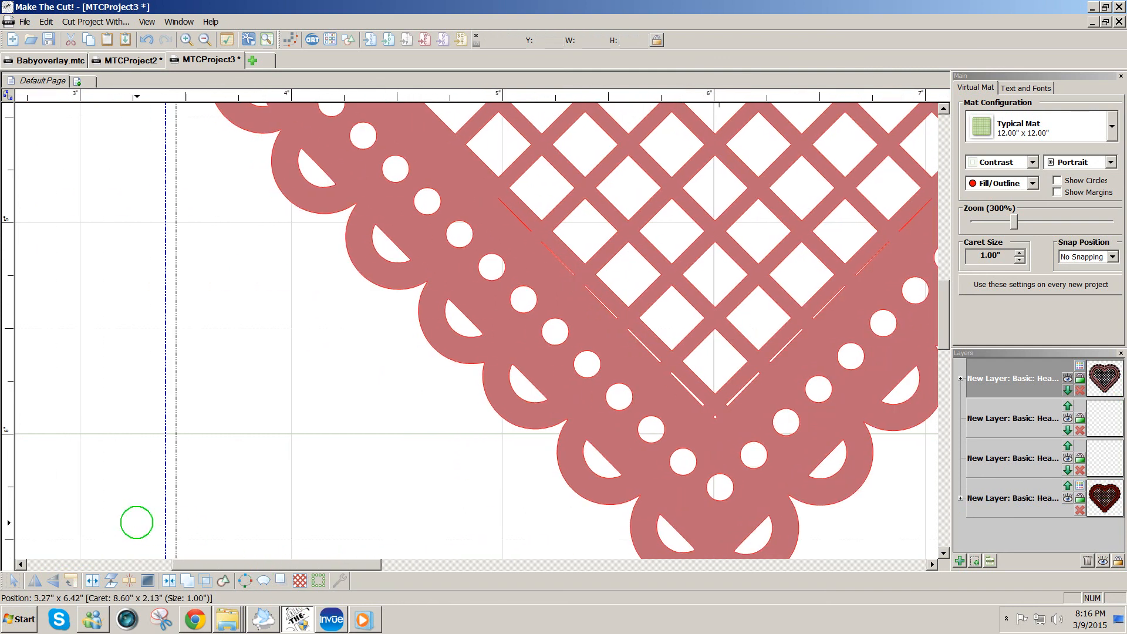
{"action": "left_click_drag", "start_coordinate": [375, 566], "coordinate": [429, 565]}
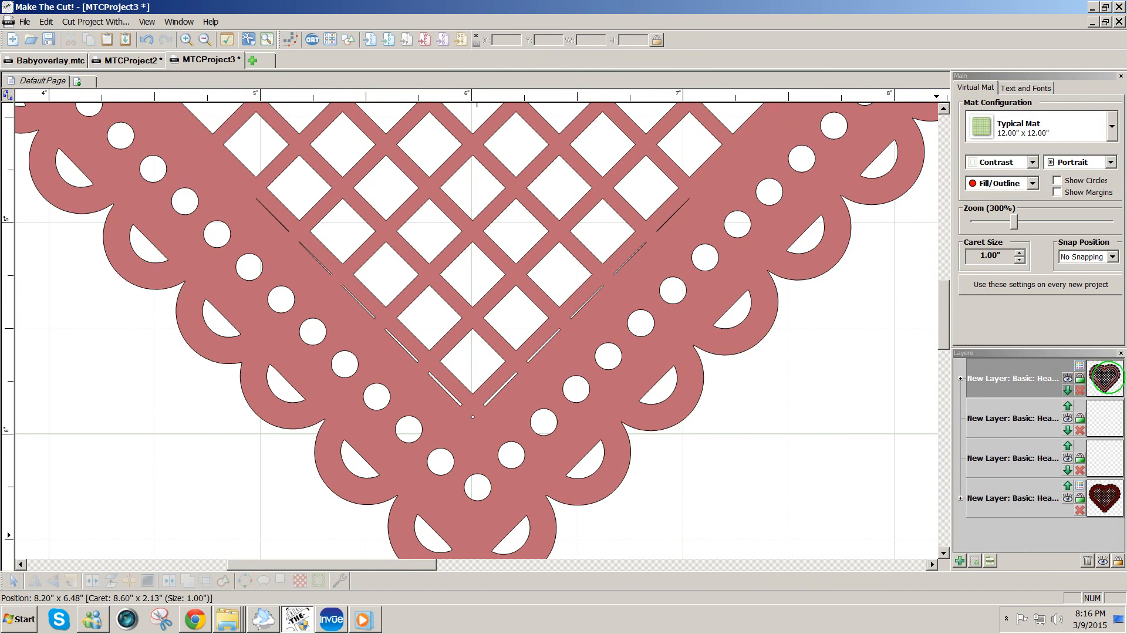
- Break the joined heart apart into its basic elements and clear the selection
{"action": "double_click", "coordinate": [1107, 377]}
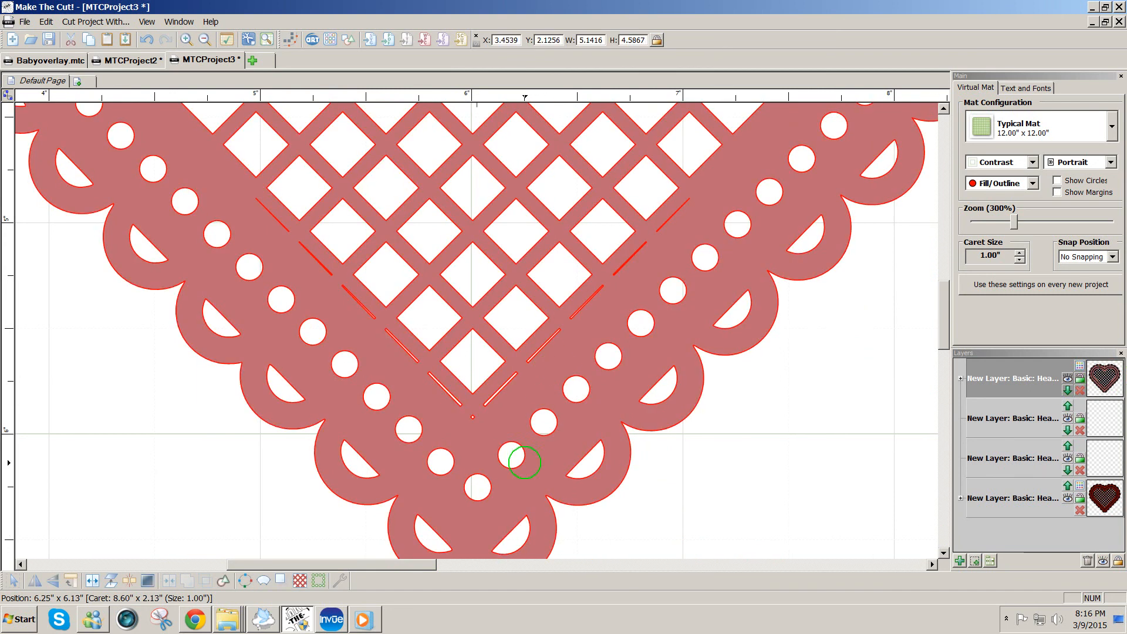
{"action": "left_click_drag", "start_coordinate": [399, 564], "coordinate": [371, 564]}
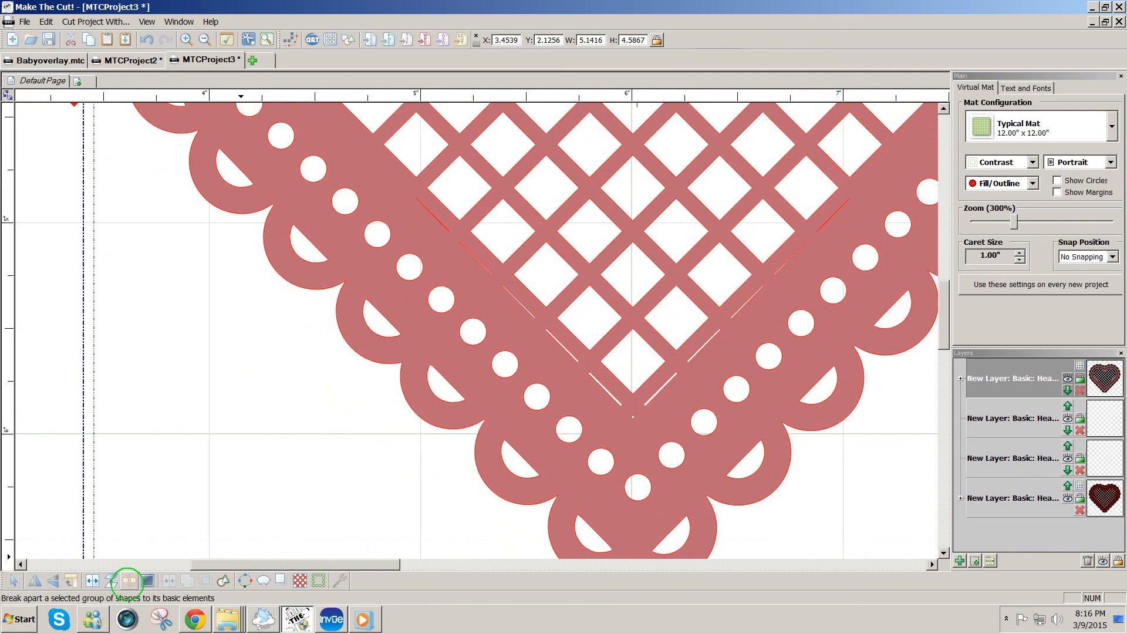
{"action": "left_click", "coordinate": [129, 581]}
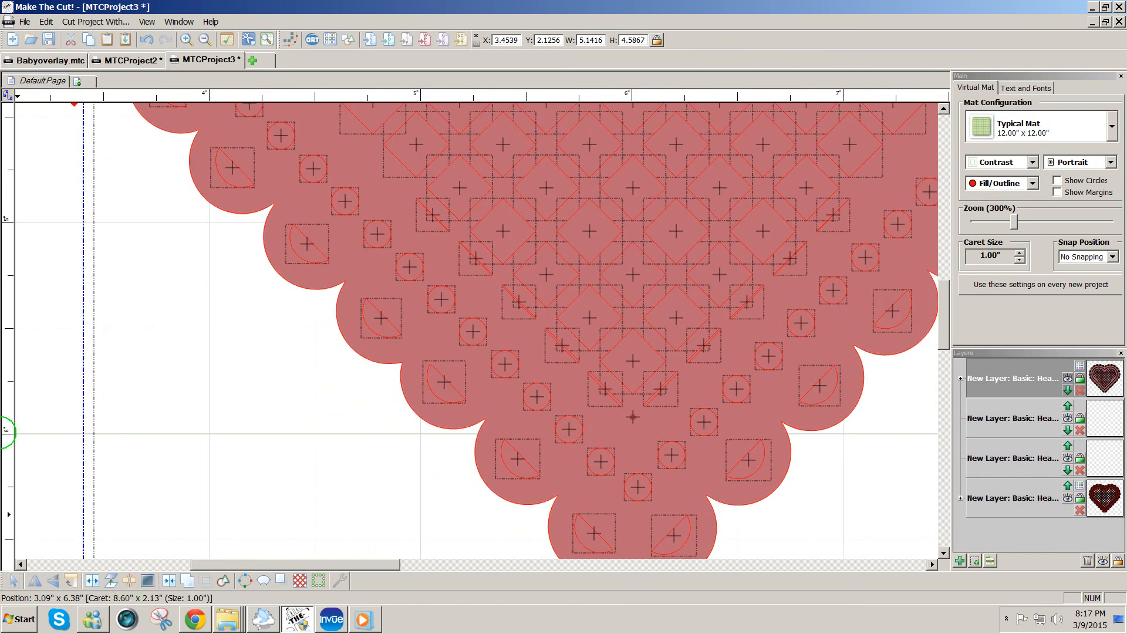
{"action": "left_click", "coordinate": [39, 424]}
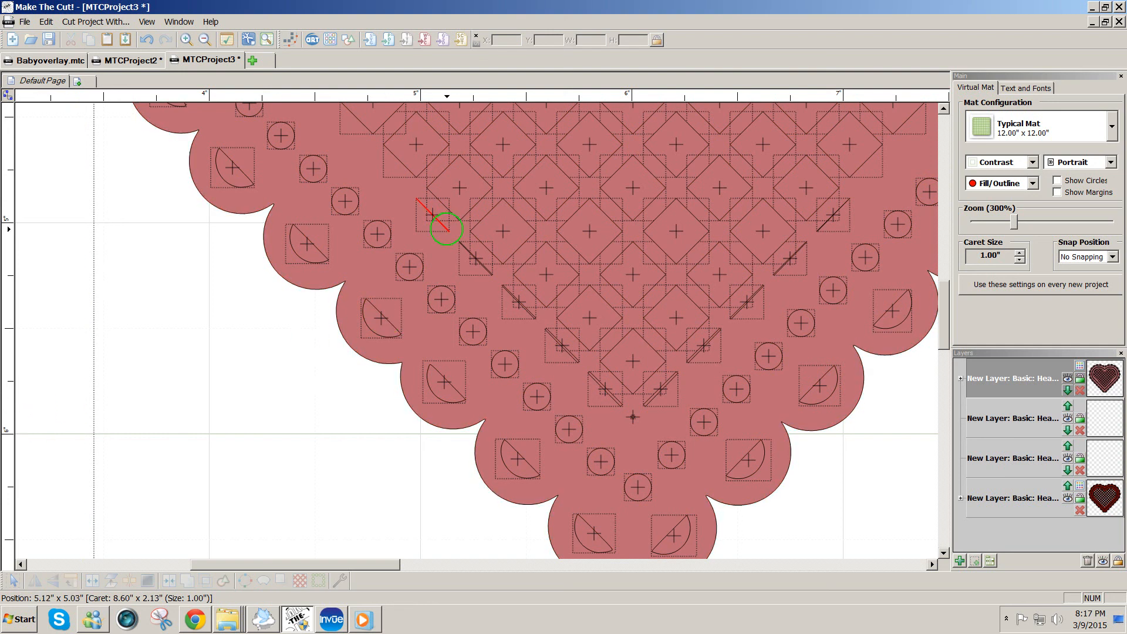
- Delete the five thin slivers along the lattice's lower-left edge and the lowest sliver on its lower-right edge
{"action": "left_click", "coordinate": [448, 228]}
{"action": "key", "text": "Delete"}
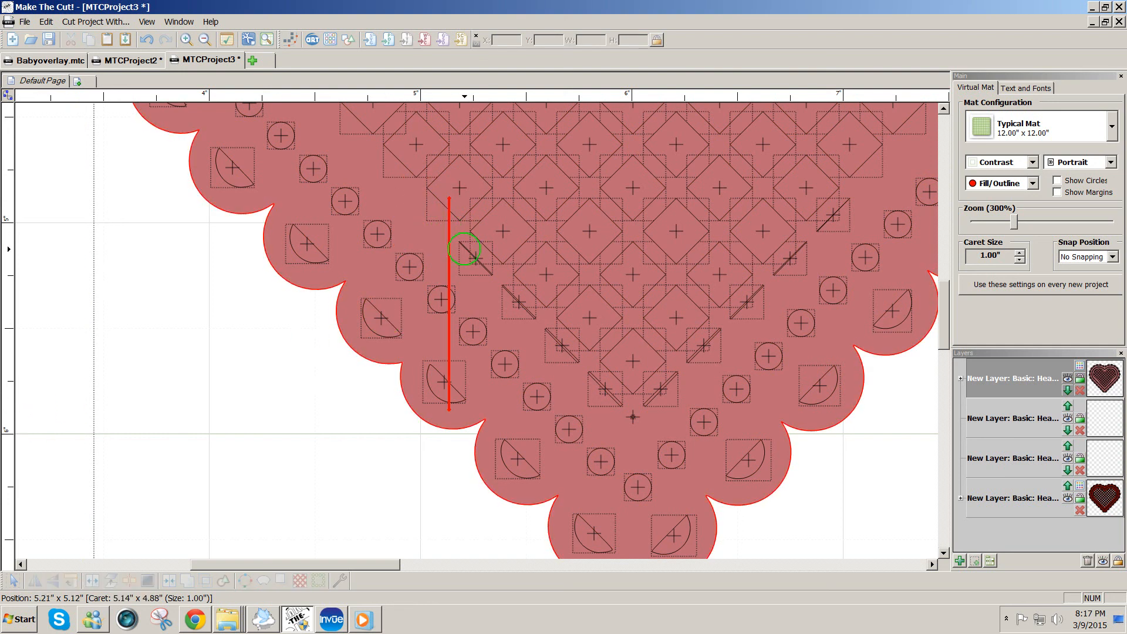
{"action": "left_click", "coordinate": [466, 251]}
{"action": "key", "text": "Delete"}
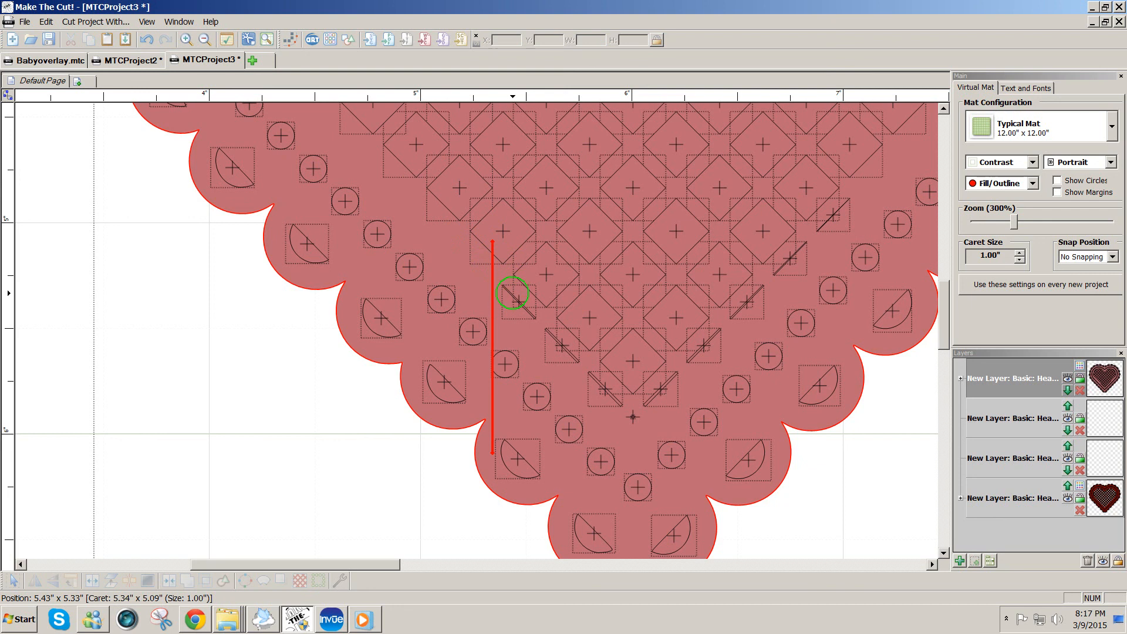
{"action": "left_click", "coordinate": [512, 293]}
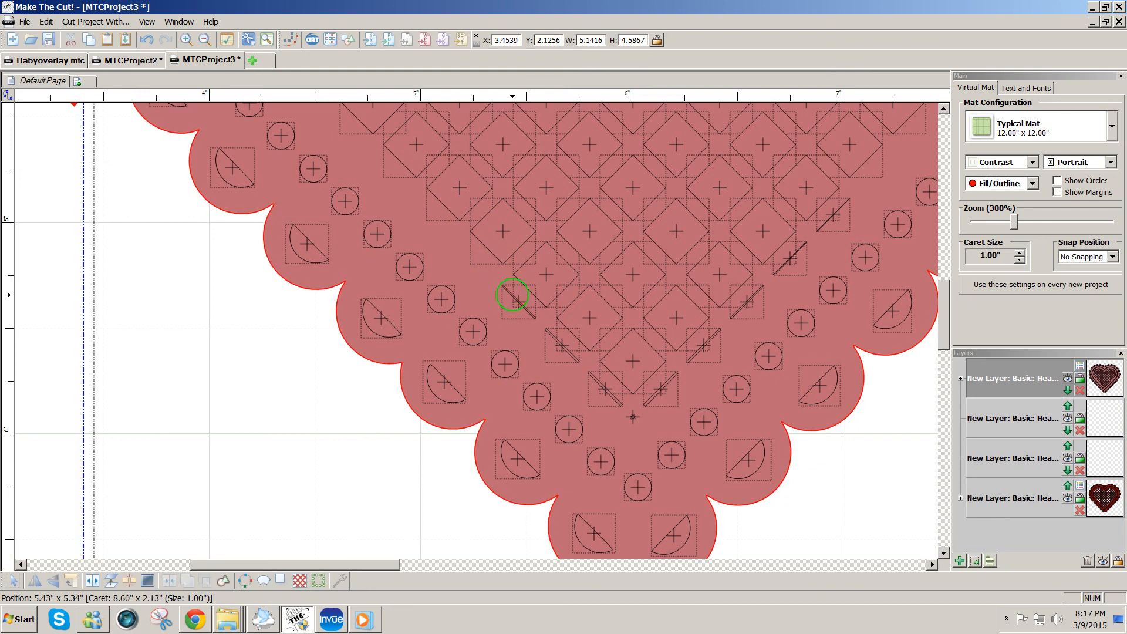
{"action": "key", "text": "Delete"}
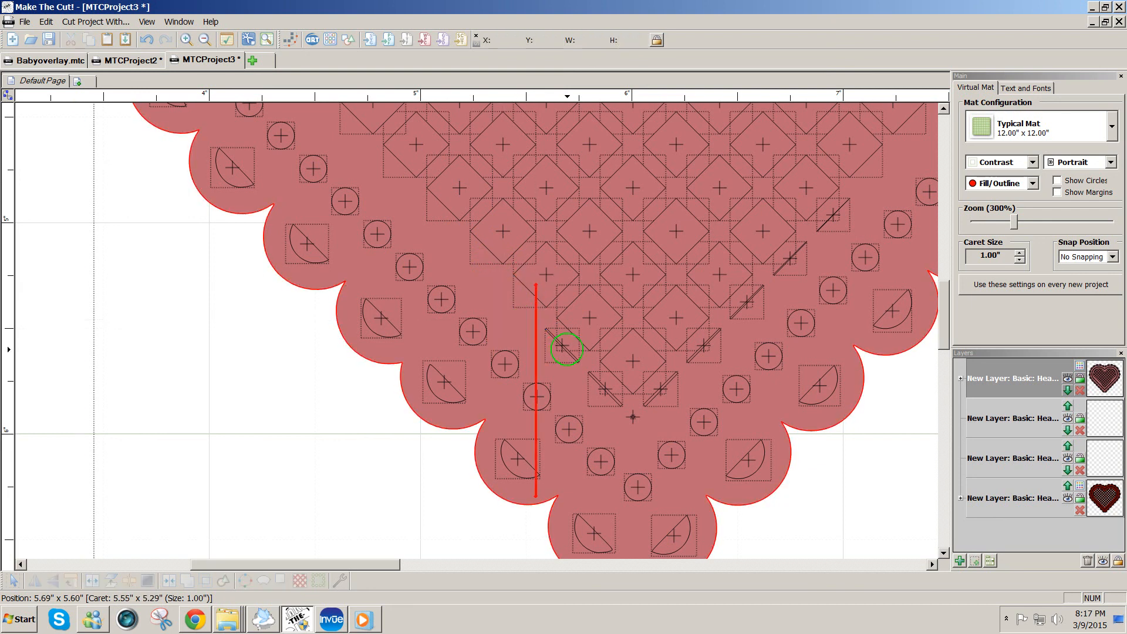
{"action": "left_click", "coordinate": [565, 348]}
{"action": "key", "text": "Delete"}
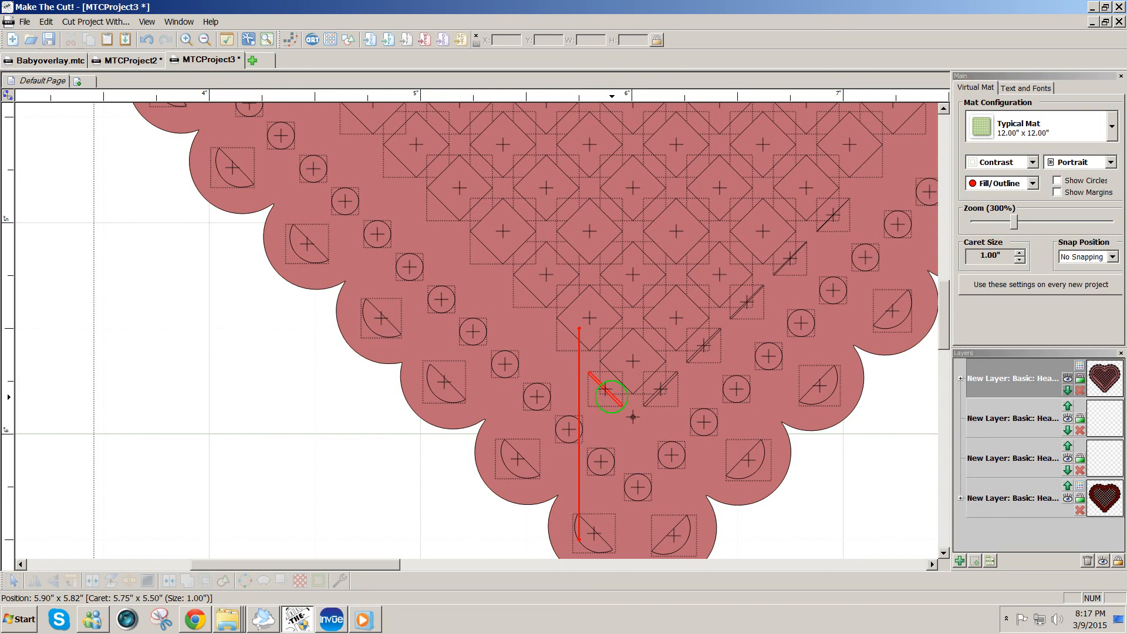
{"action": "left_click", "coordinate": [607, 392]}
{"action": "key", "text": "Delete"}
{"action": "left_click", "coordinate": [660, 389]}
{"action": "key", "text": "Delete"}
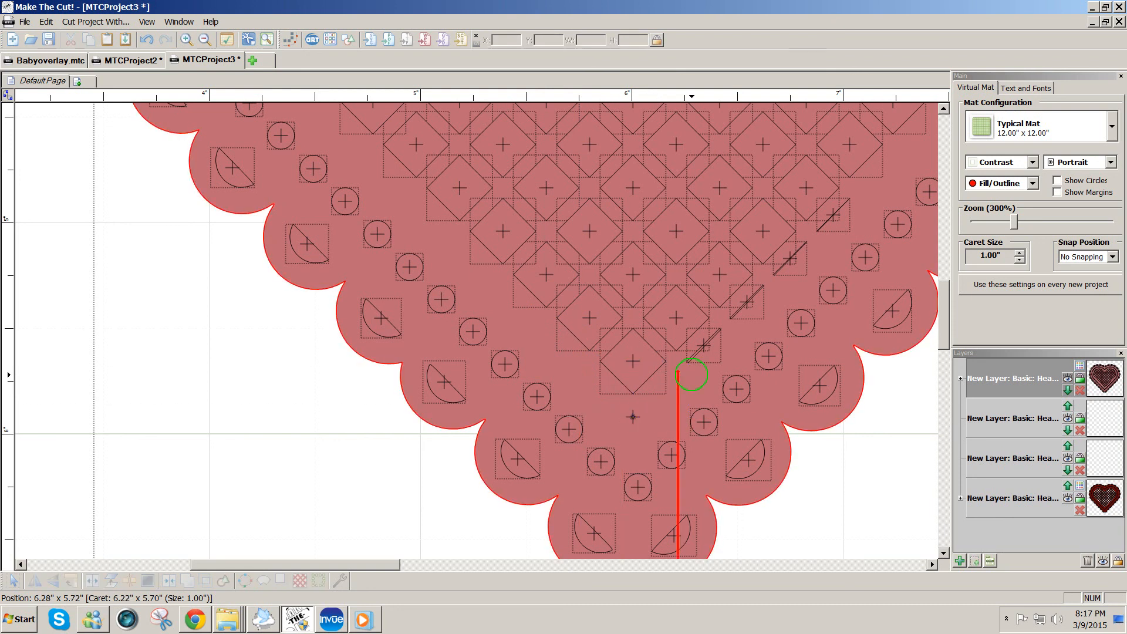
{"action": "left_click", "coordinate": [705, 352]}
{"action": "key", "text": "Delete"}
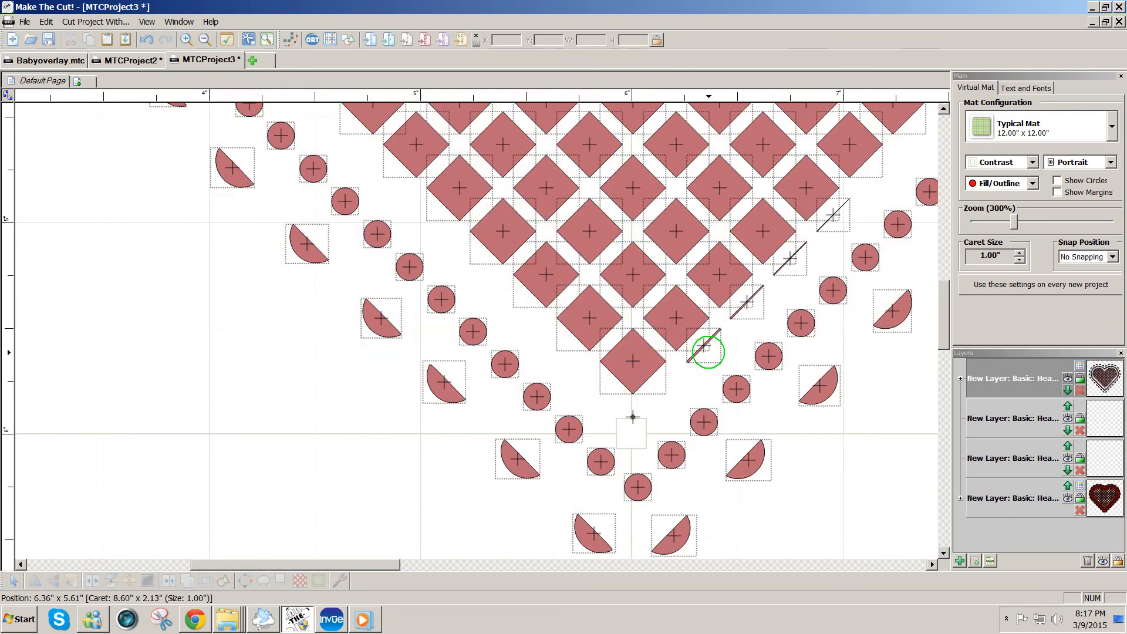
{"action": "key", "text": "ctrl+z"}
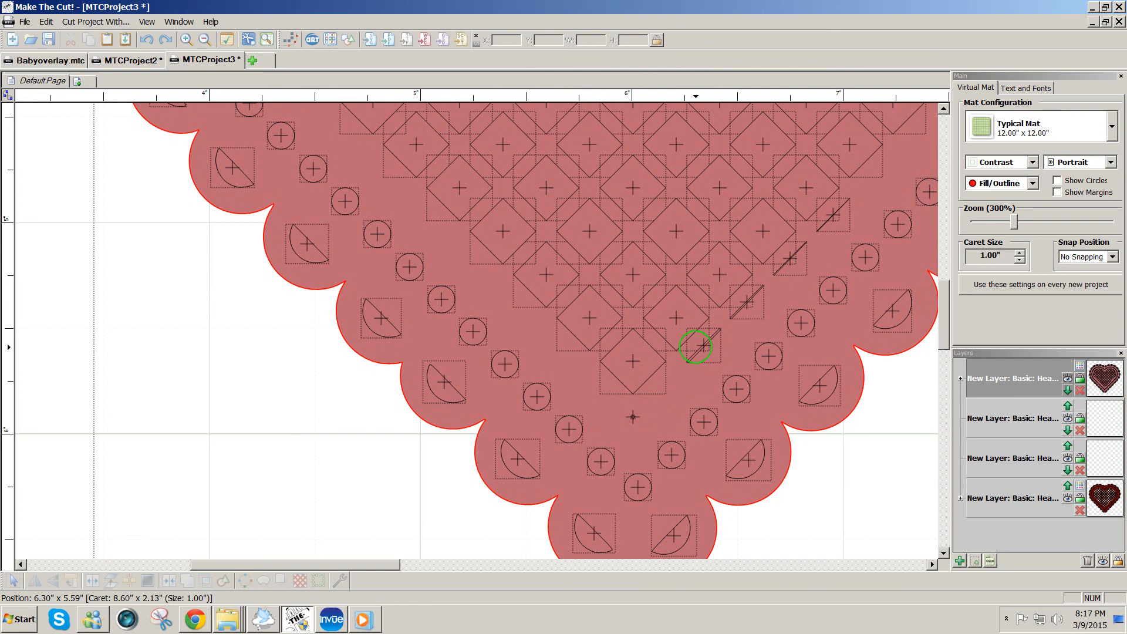
- Delete the four remaining thin slivers along the lattice's lower-right edge, keeping the heart's outer outline
{"action": "left_click", "coordinate": [696, 351]}
{"action": "key", "text": "Delete"}
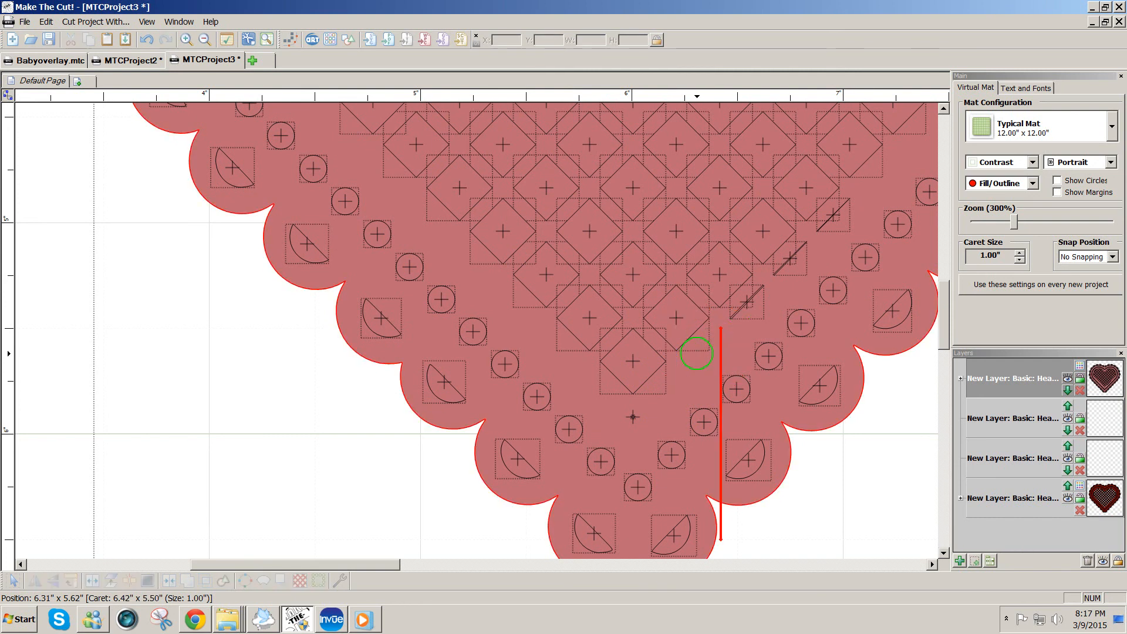
{"action": "left_click", "coordinate": [744, 301]}
{"action": "key", "text": "Delete"}
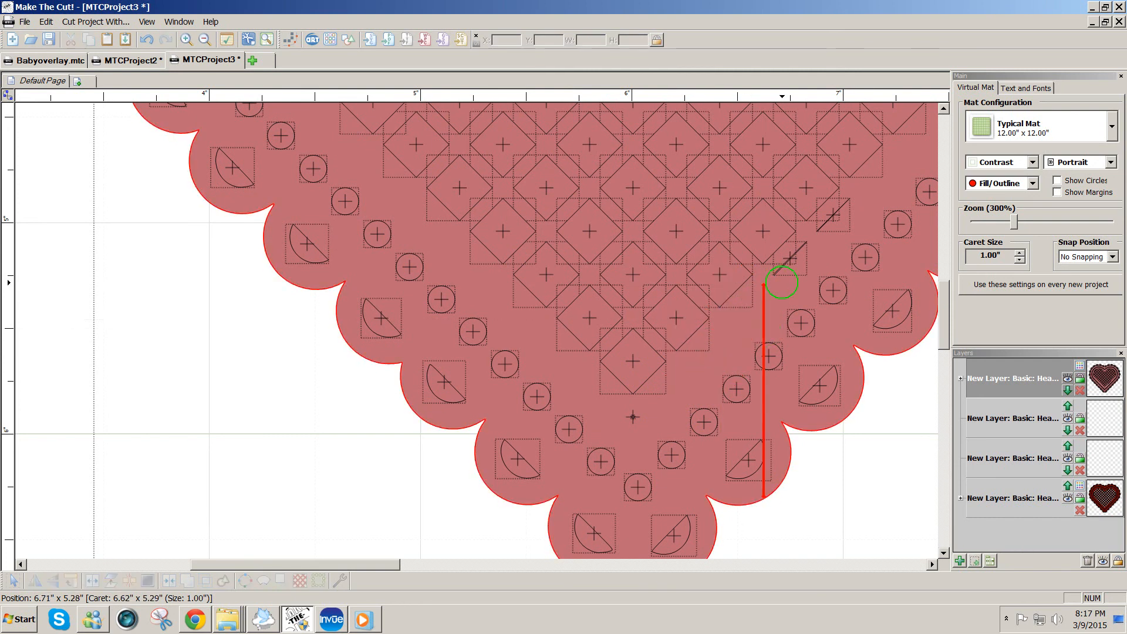
{"action": "left_click", "coordinate": [784, 261]}
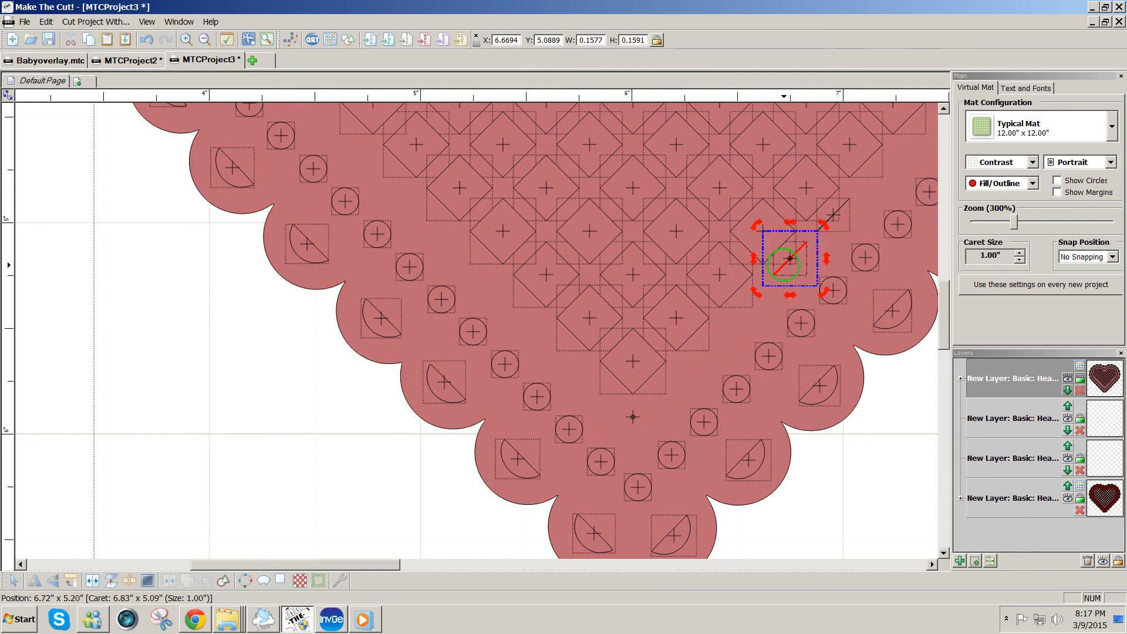
{"action": "key", "text": "Delete"}
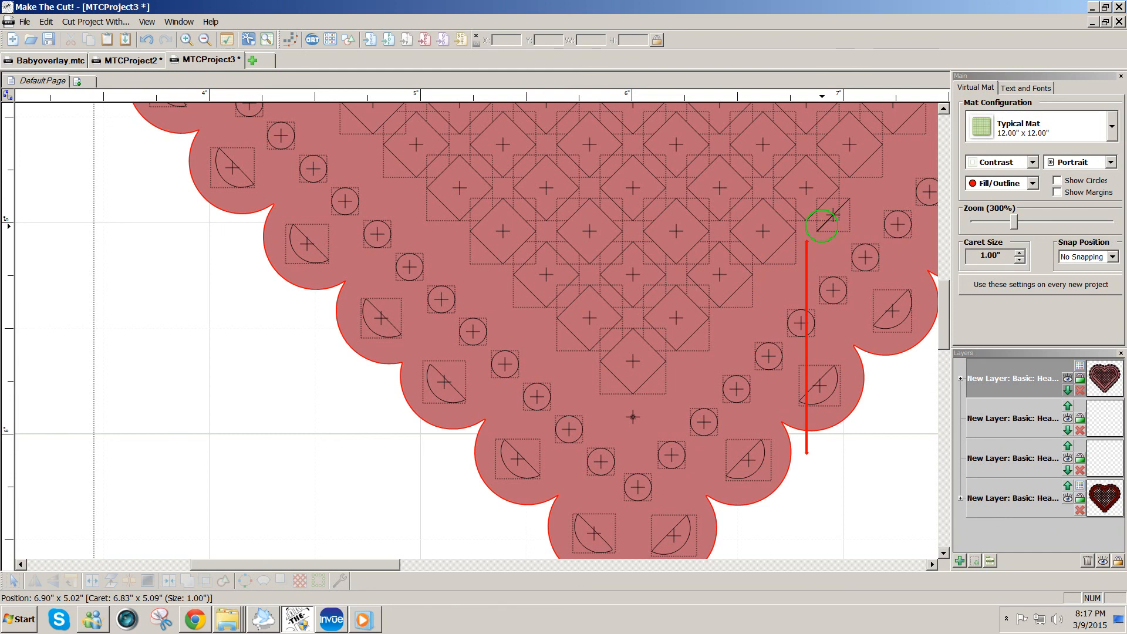
{"action": "left_click", "coordinate": [822, 226]}
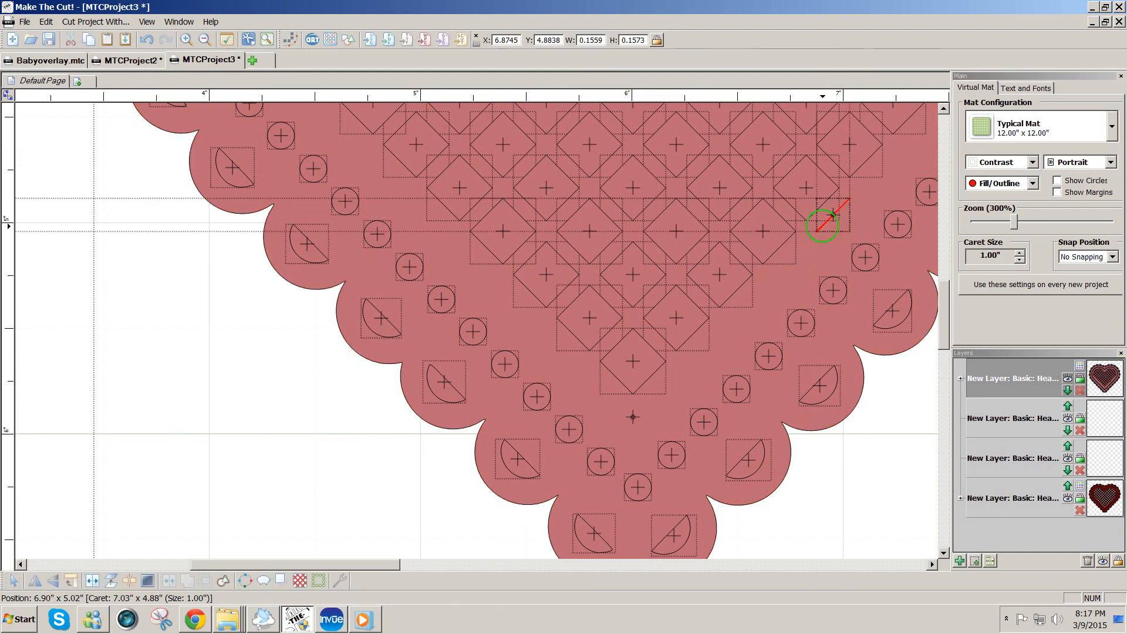
{"action": "key", "text": "Delete"}
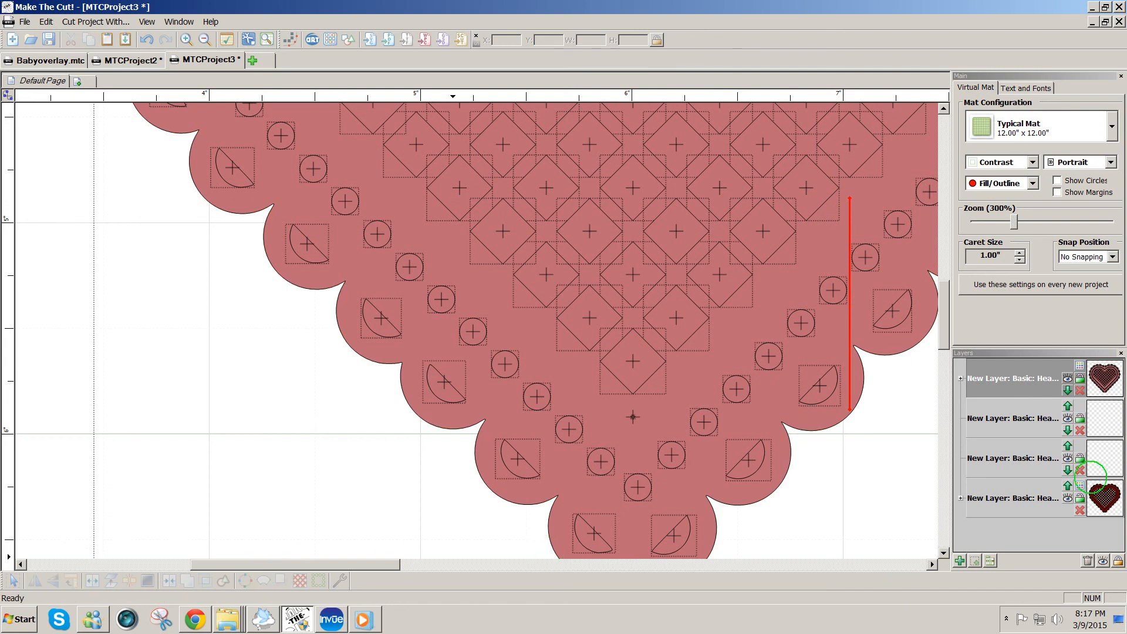
- Try to join all the heart's pieces back into one shape, and undo the join
{"action": "left_click", "coordinate": [1110, 381]}
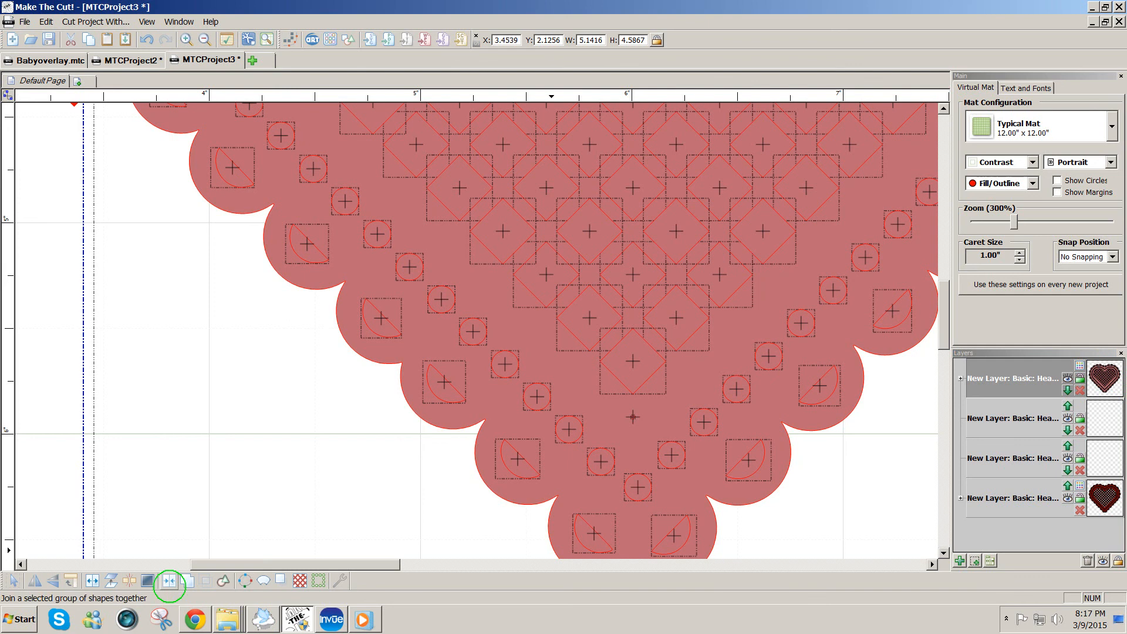
{"action": "left_click", "coordinate": [169, 581]}
{"action": "left_click", "coordinate": [537, 476]}
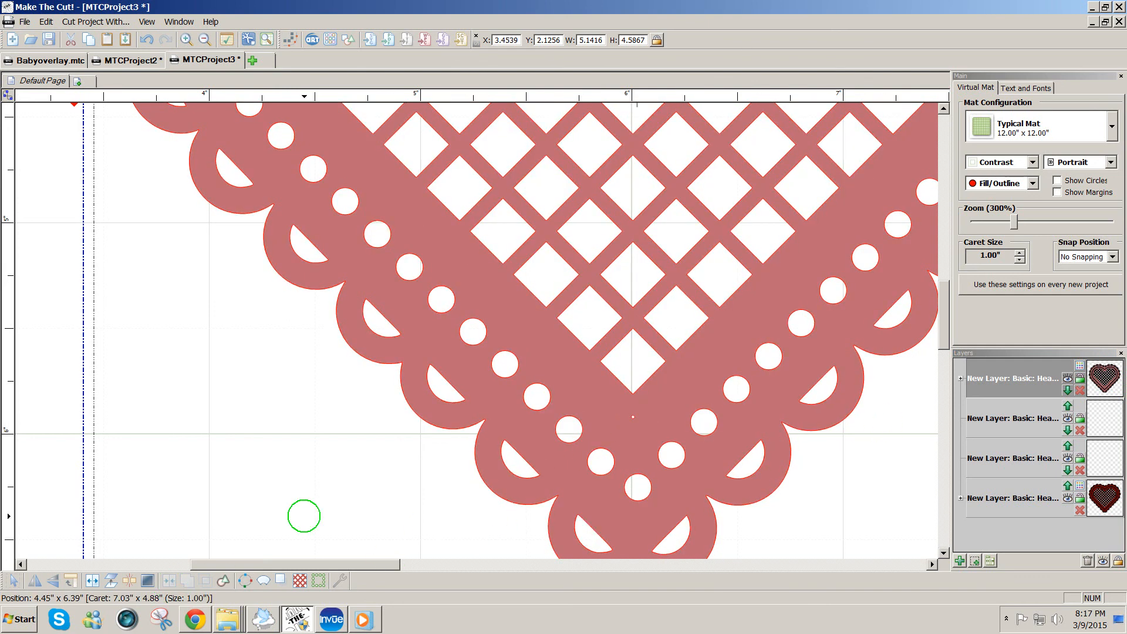
{"action": "key", "text": "ctrl+z"}
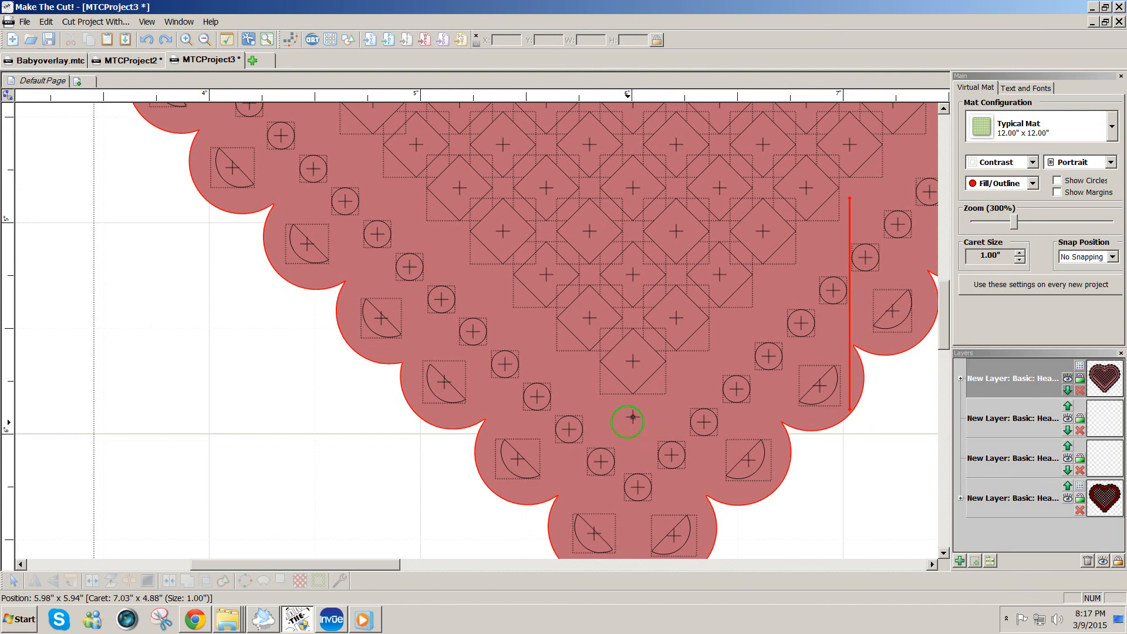
- Delete the tiny speck below the lattice's lowest diamond and join all the heart's pieces into one shape
{"action": "left_click", "coordinate": [632, 417]}
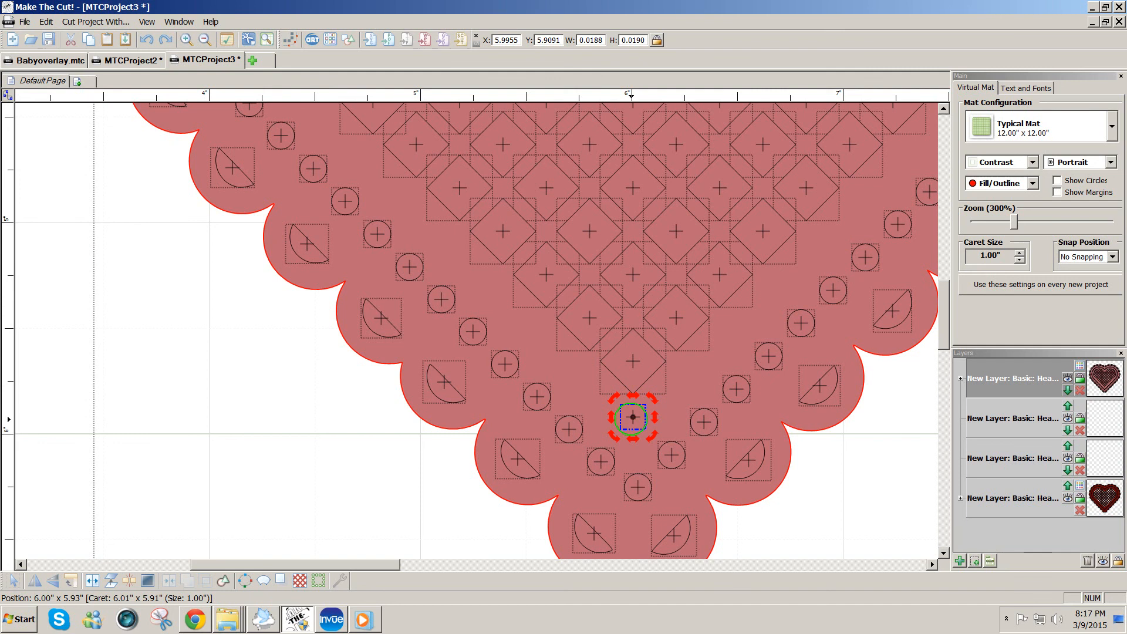
{"action": "key", "text": "Delete"}
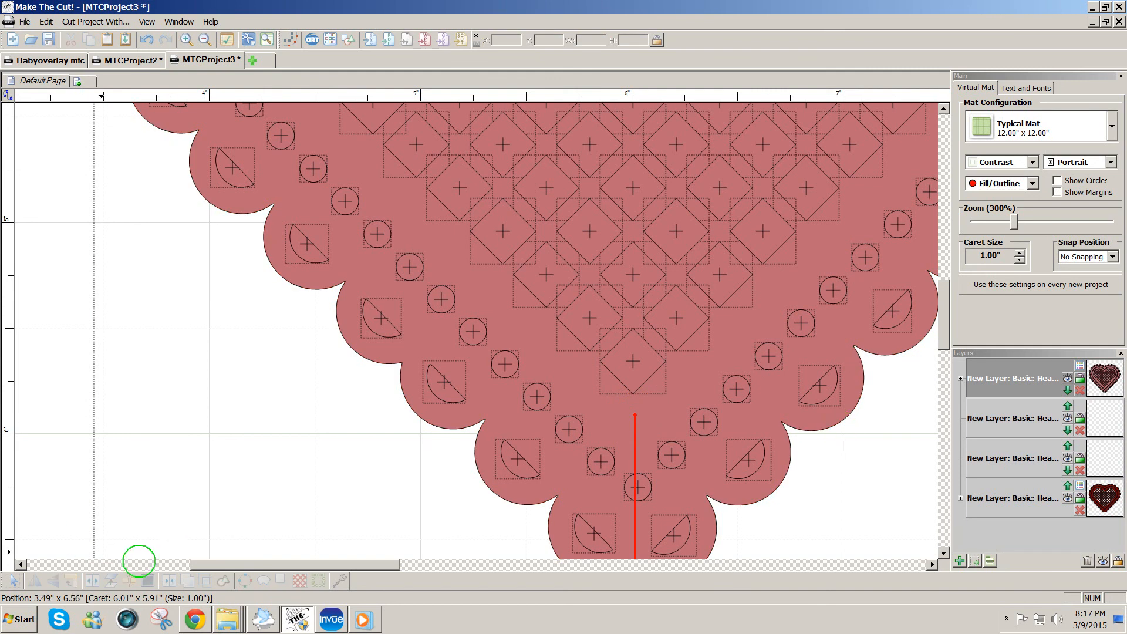
{"action": "left_click", "coordinate": [1105, 388]}
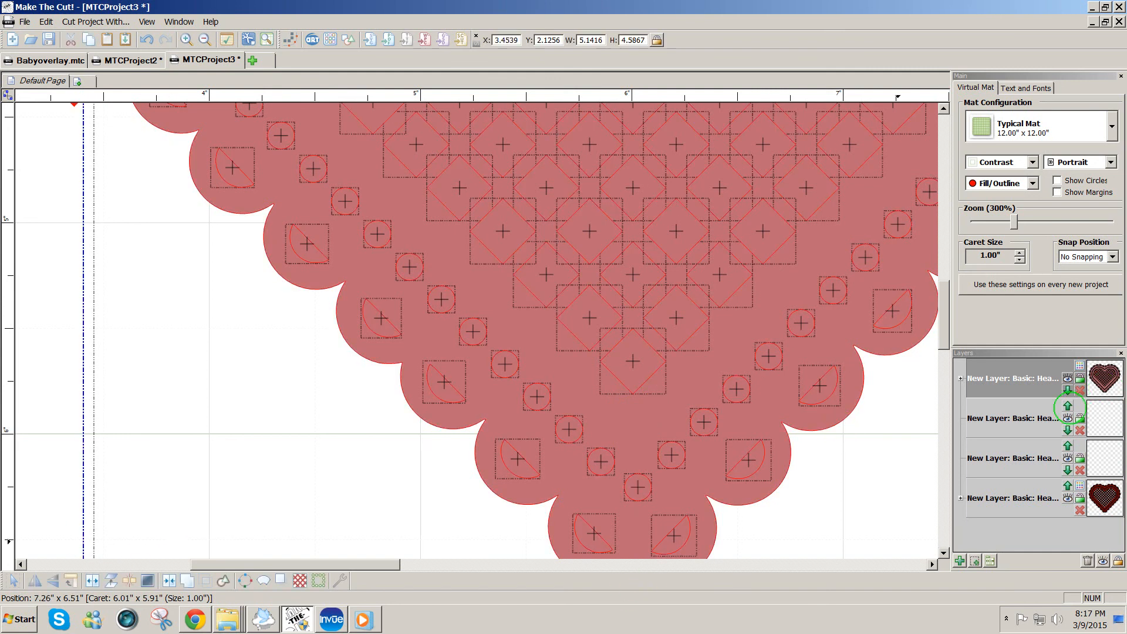
{"action": "left_click", "coordinate": [170, 580]}
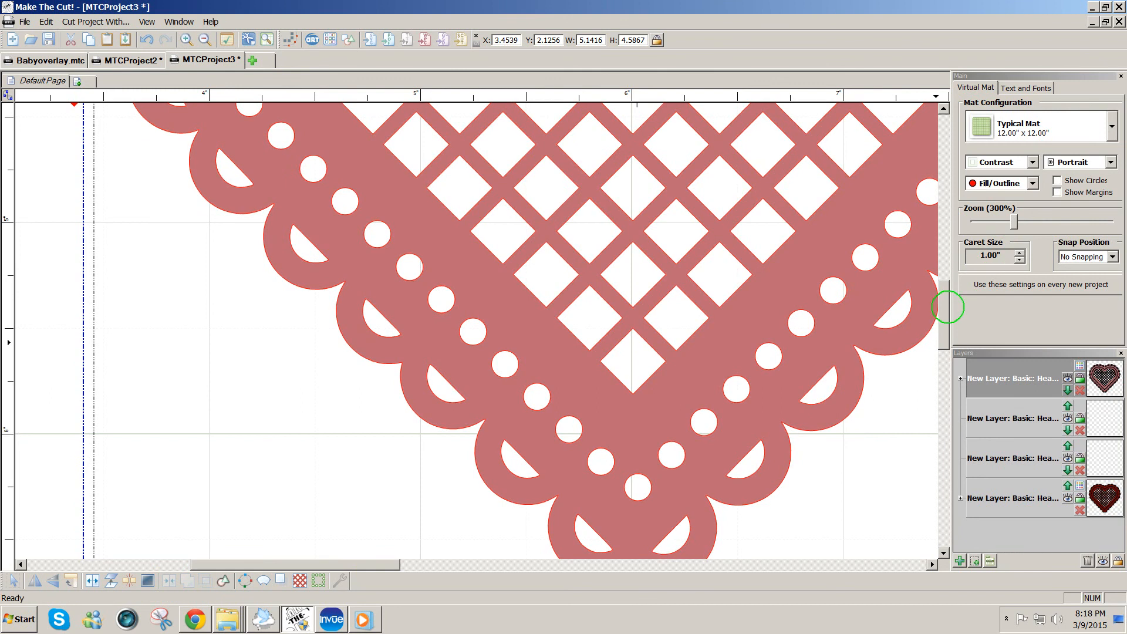
- Change the joined heart doily's layer color to dark red and deselect the heart
{"action": "left_click_drag", "start_coordinate": [947, 306], "coordinate": [955, 233]}
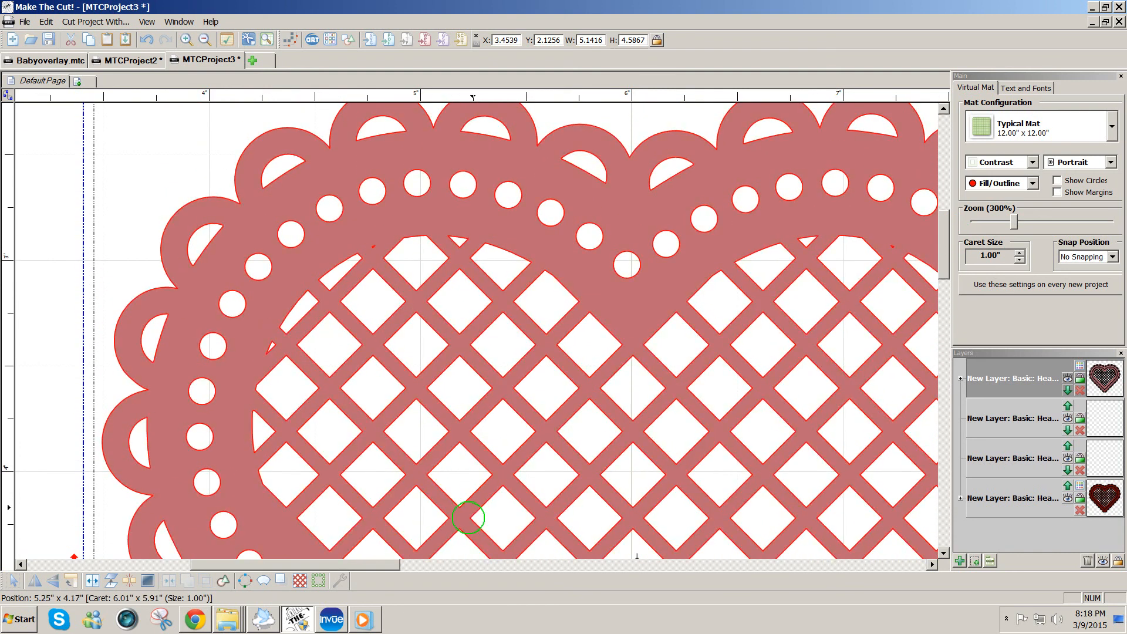
{"action": "left_click_drag", "start_coordinate": [385, 561], "coordinate": [456, 565]}
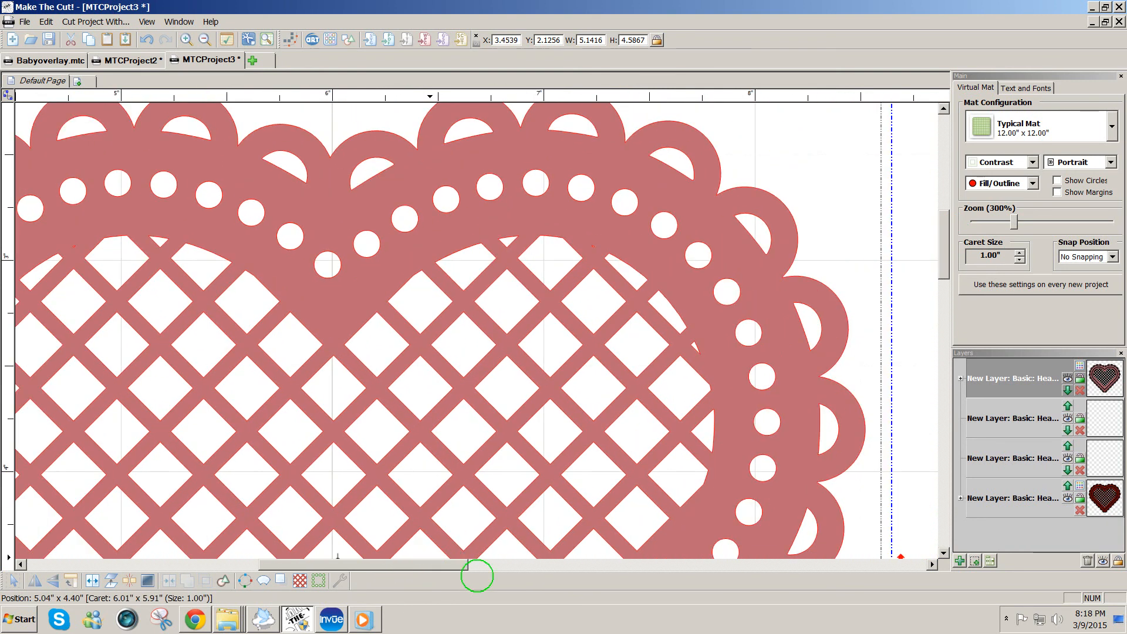
{"action": "left_click_drag", "start_coordinate": [1013, 223], "coordinate": [990, 224]}
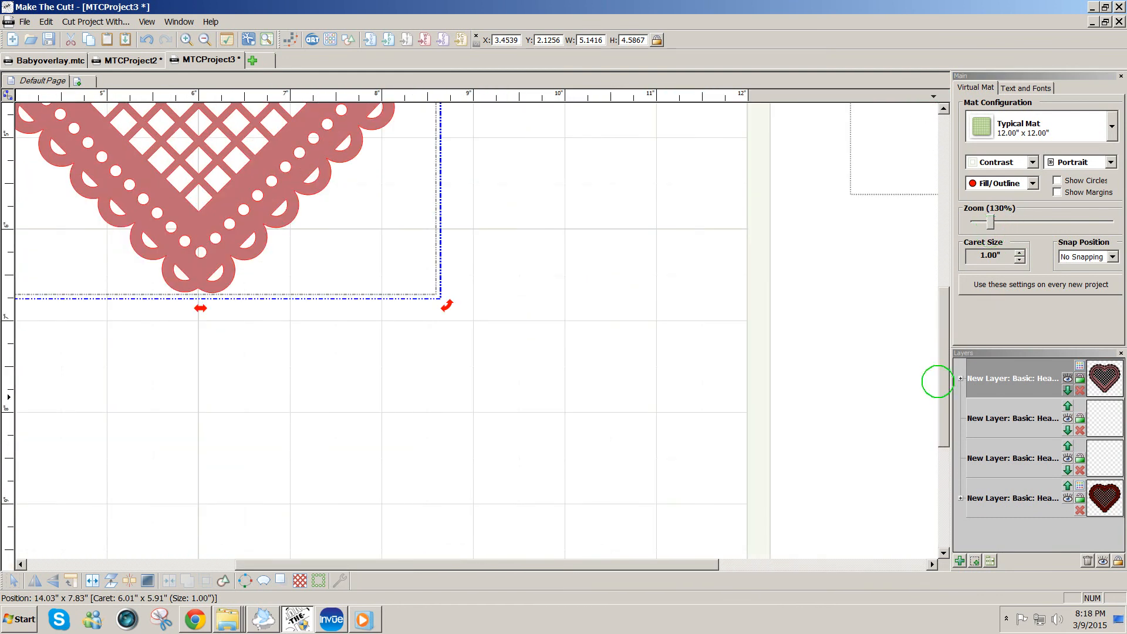
{"action": "left_click_drag", "start_coordinate": [937, 382], "coordinate": [948, 290]}
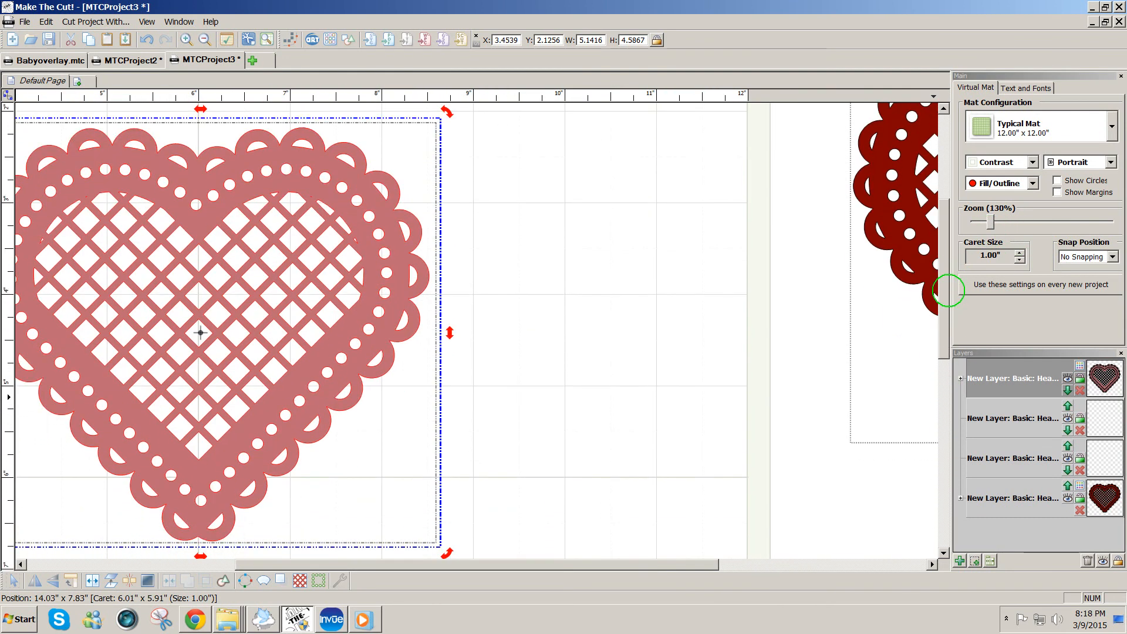
{"action": "left_click_drag", "start_coordinate": [558, 564], "coordinate": [498, 567]}
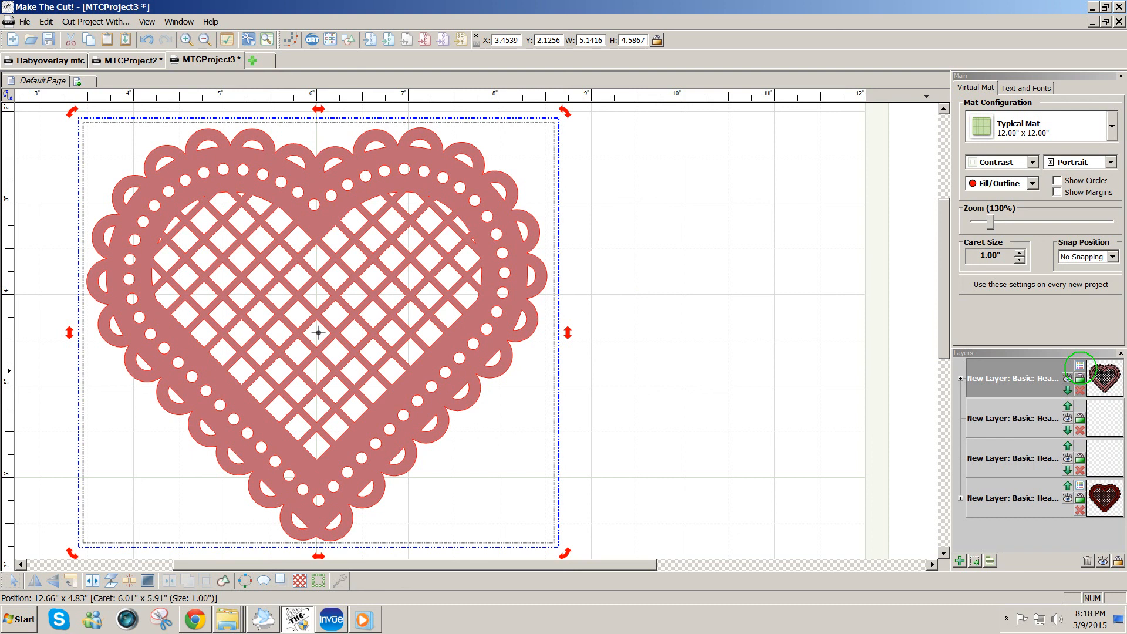
{"action": "left_click", "coordinate": [1080, 366]}
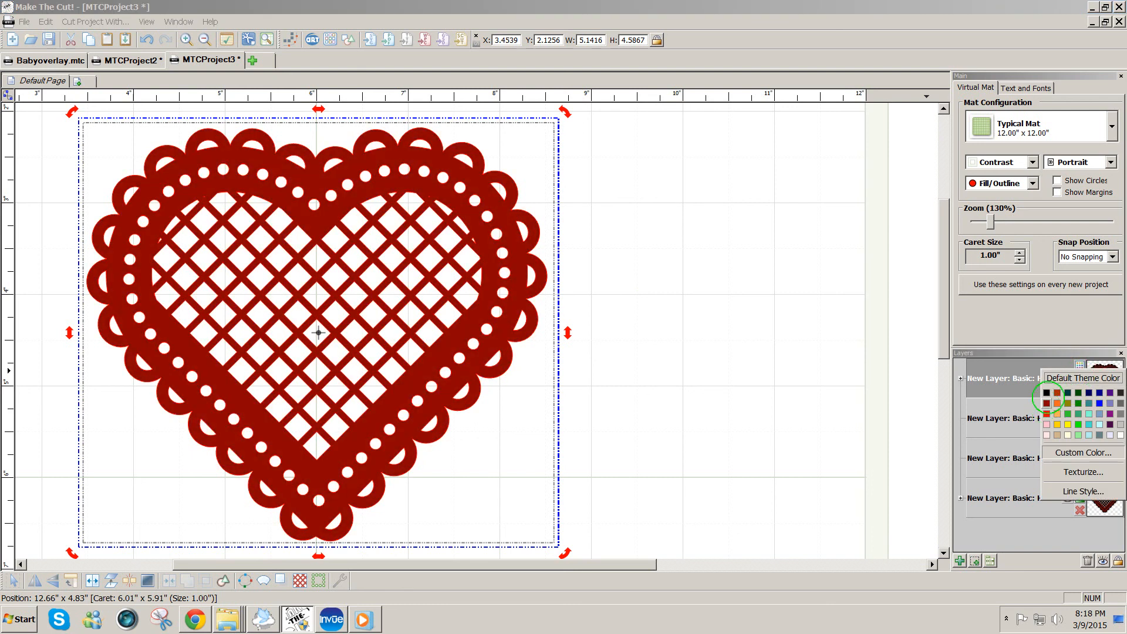
{"action": "left_click", "coordinate": [1046, 403]}
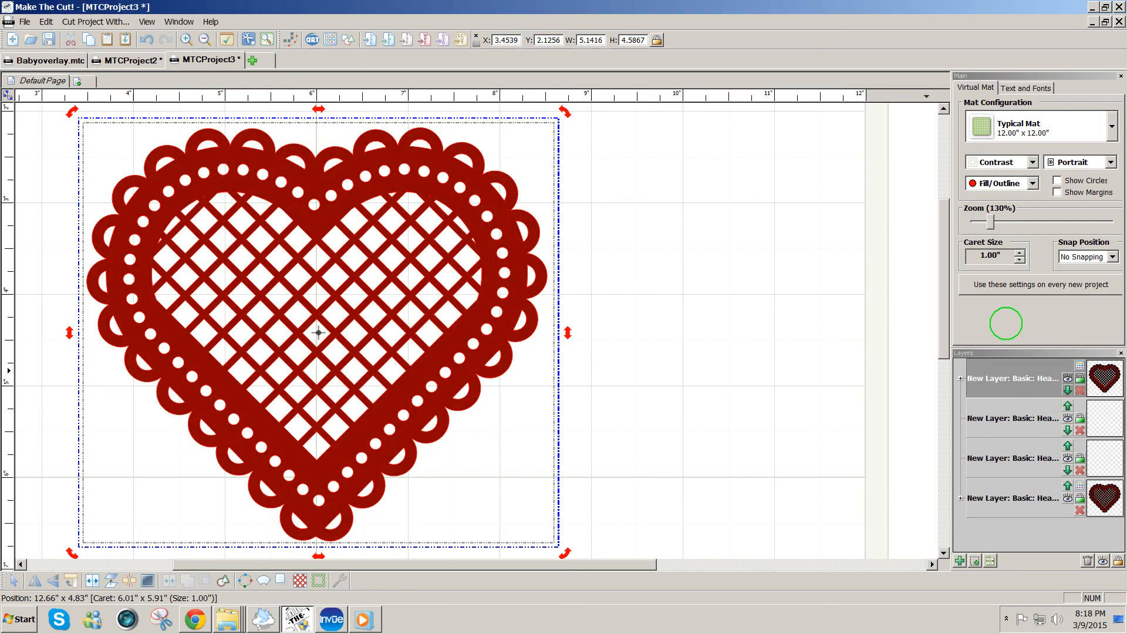
{"action": "left_click_drag", "start_coordinate": [991, 222], "coordinate": [980, 225]}
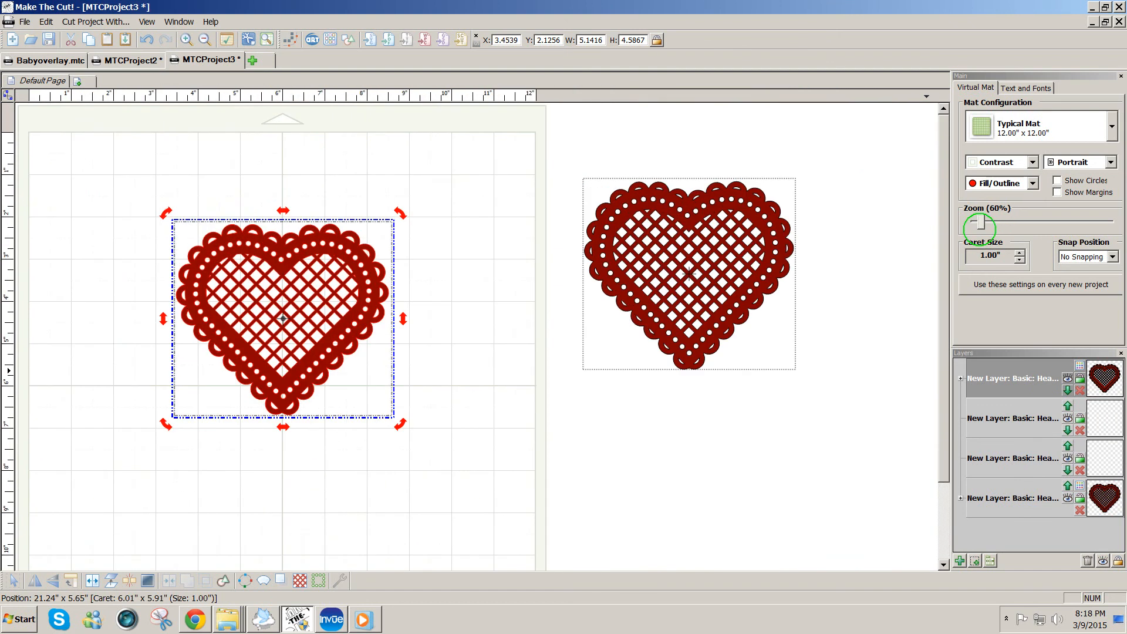
{"action": "left_click", "coordinate": [530, 422]}
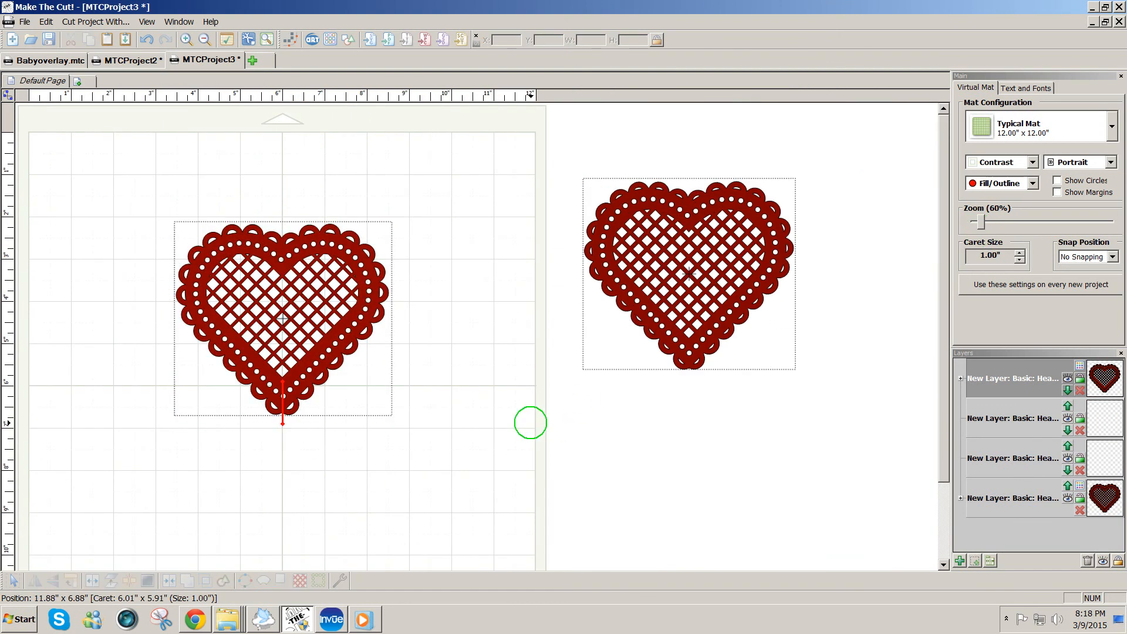
{"action": "left_click", "coordinate": [563, 422]}
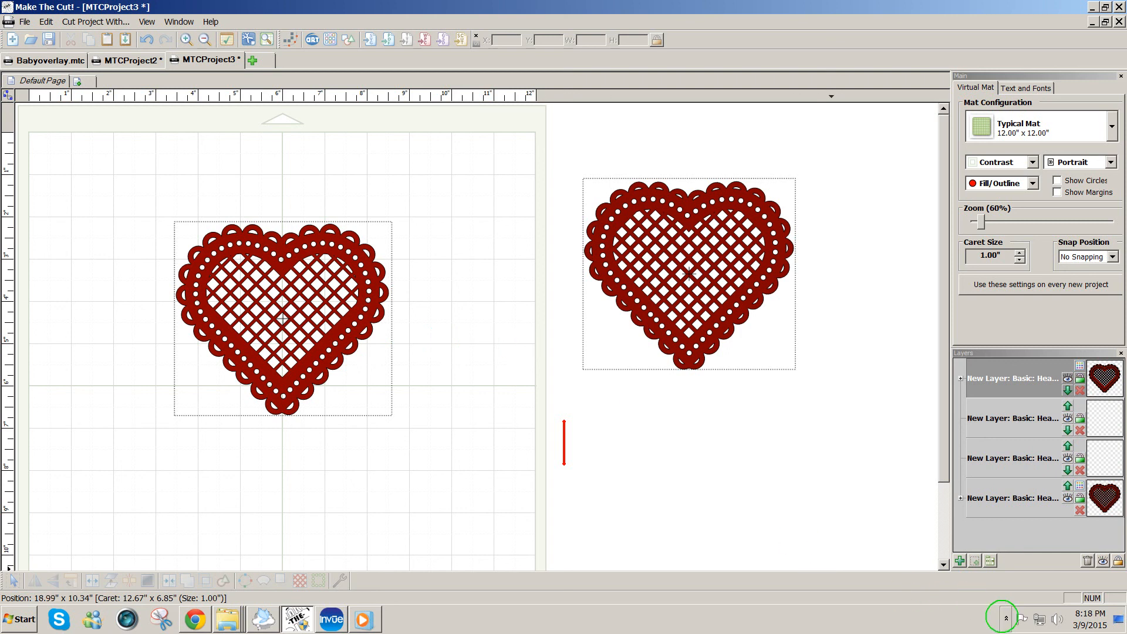
{"action": "left_click", "coordinate": [1005, 621]}
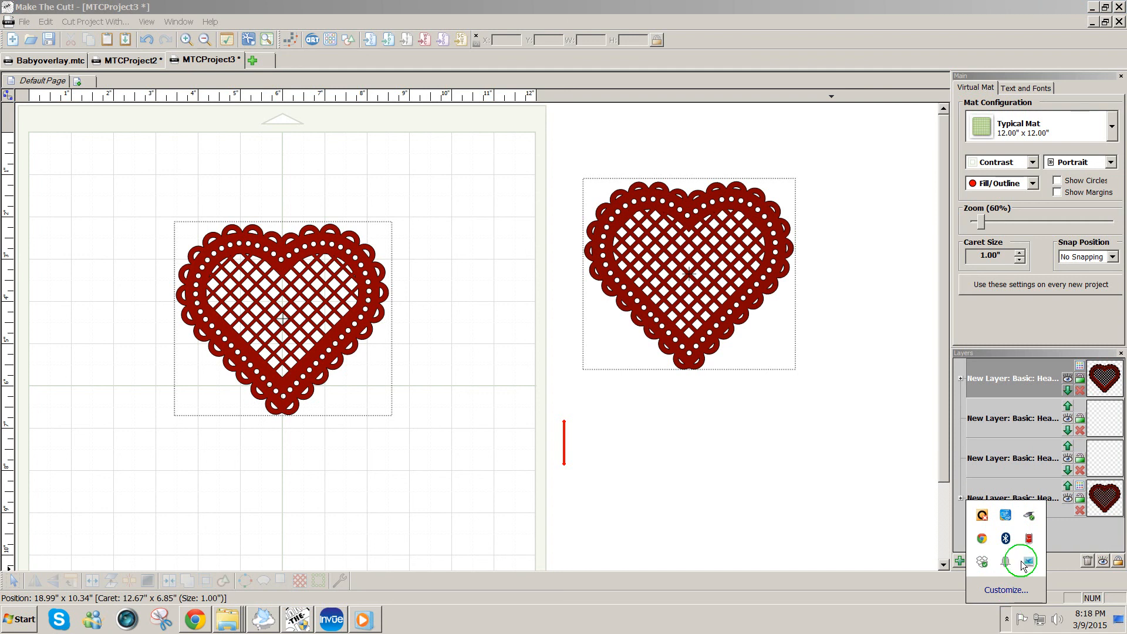